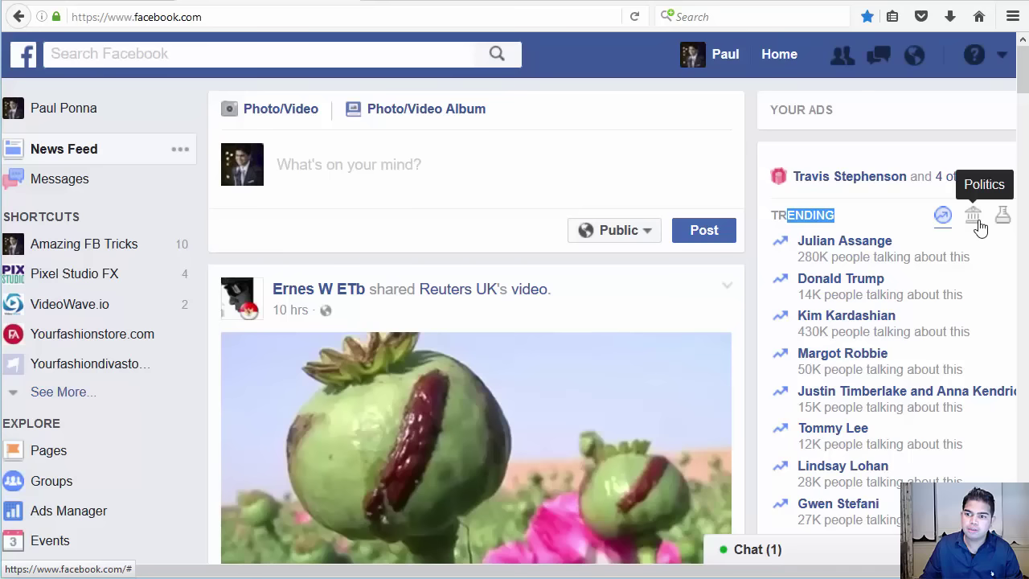
Browse the trending topics for Politics, Science and Technology, and return to Top Trends
click(974, 223)
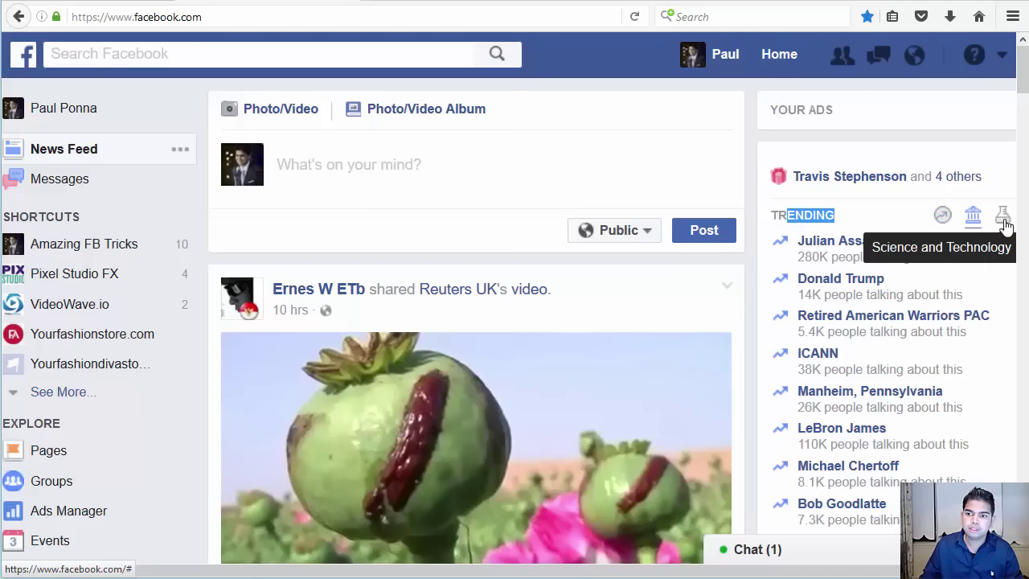
click(1001, 228)
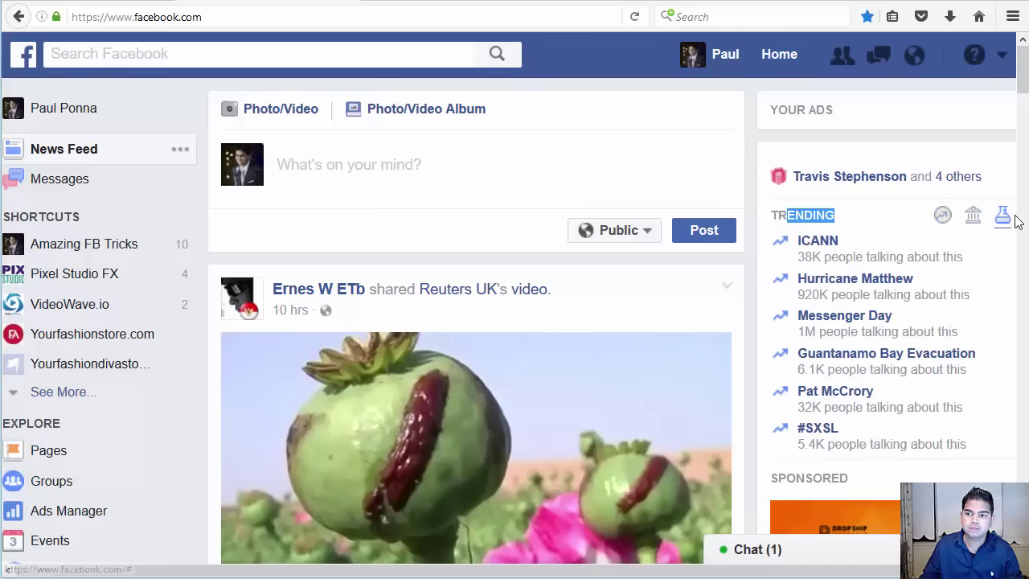
click(943, 217)
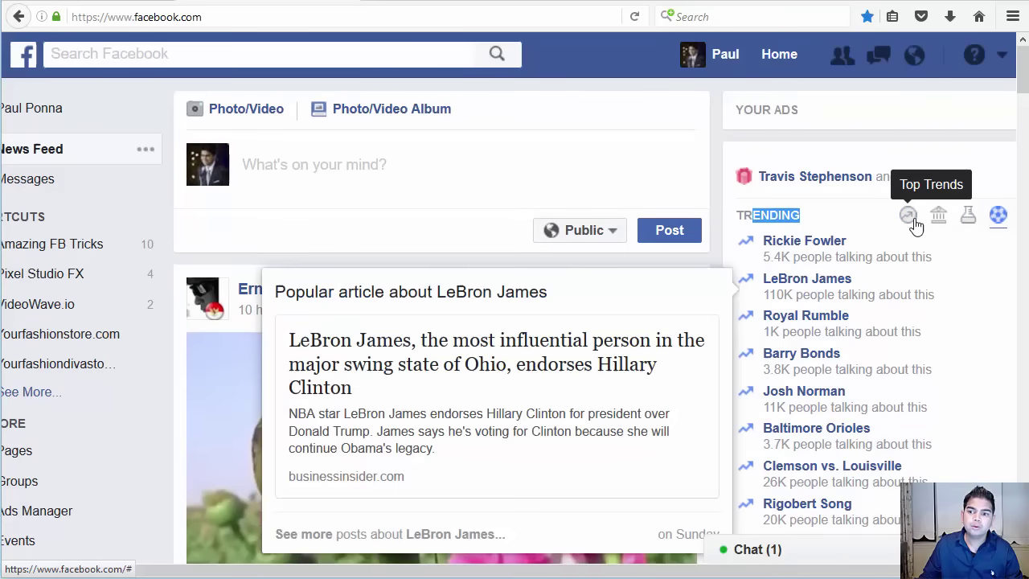
click(911, 218)
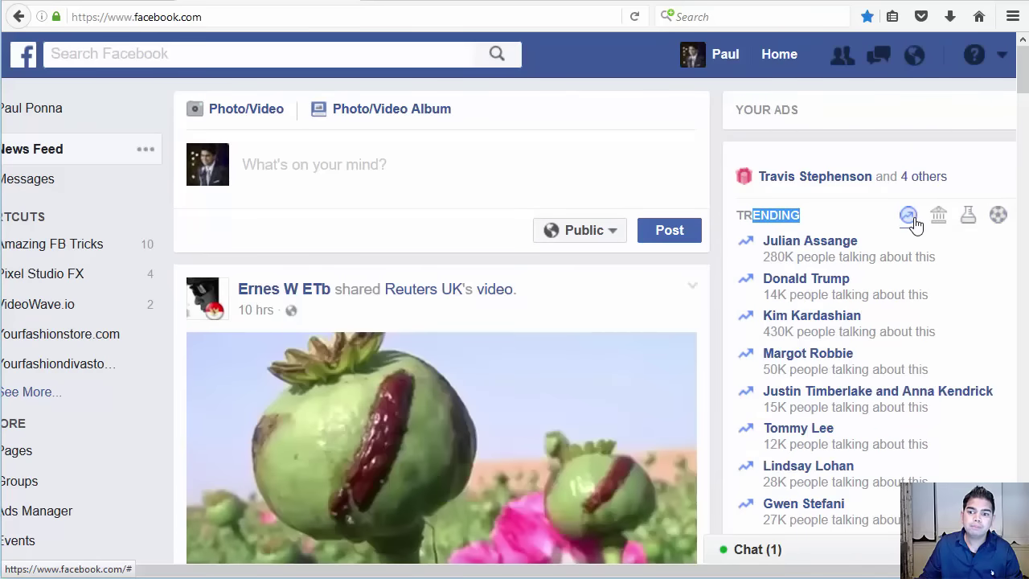
Open the Netflix trending topic and look through its top posts for likes, comments and shares
scroll(922, 304, down, 3)
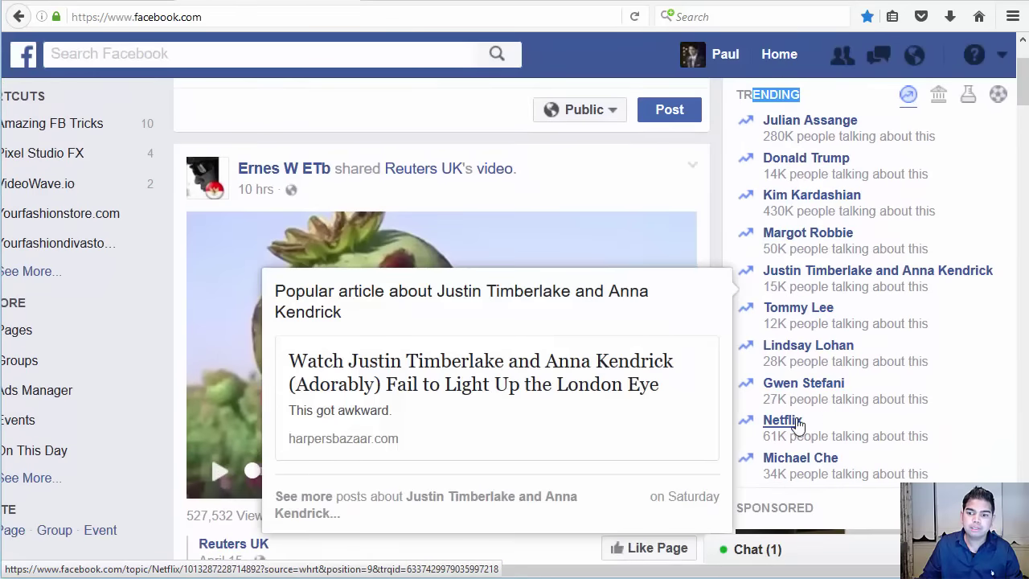
click(787, 428)
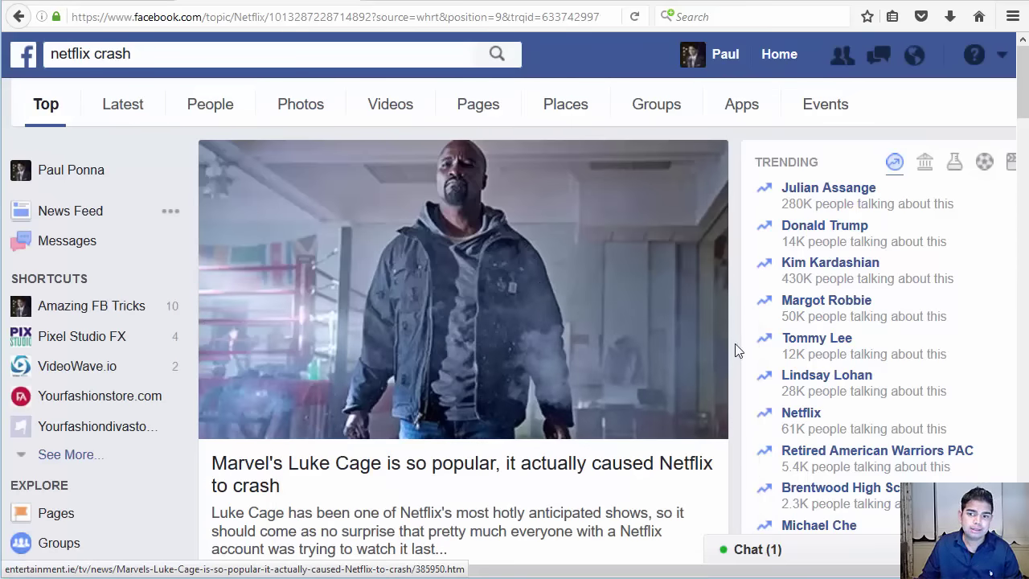
scroll(746, 344, down, 3)
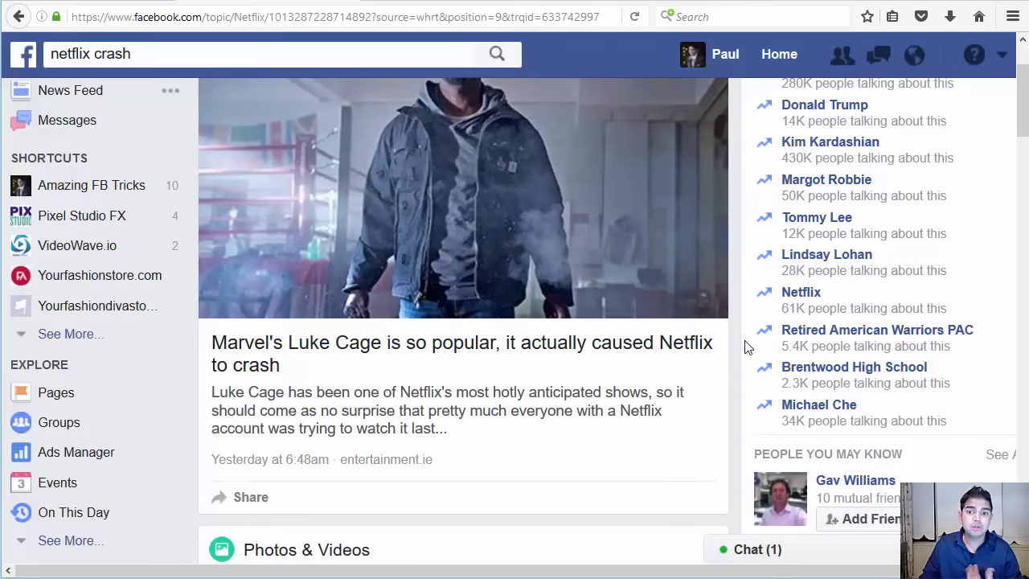
scroll(735, 337, down, 10)
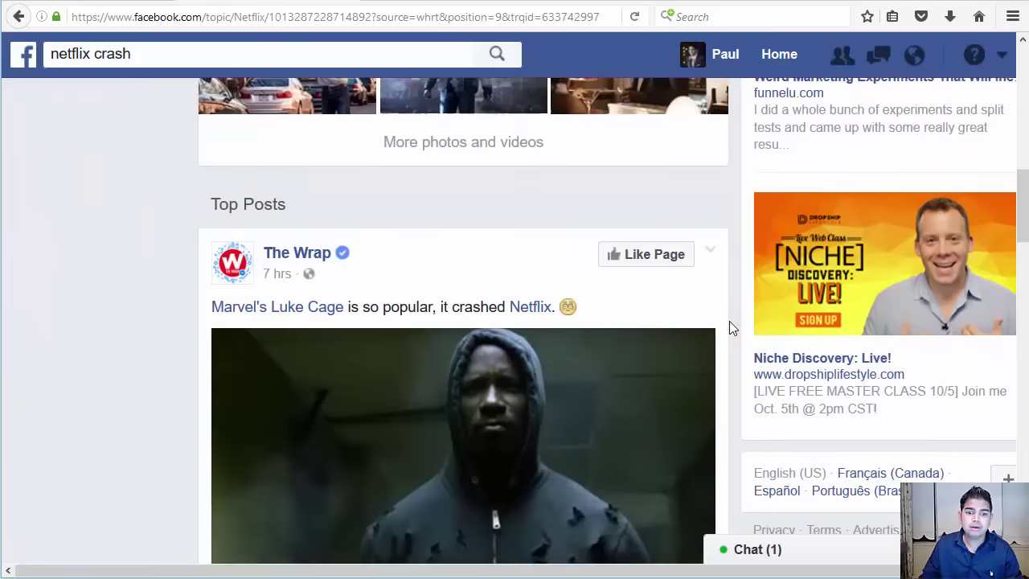
scroll(666, 338, down, 3)
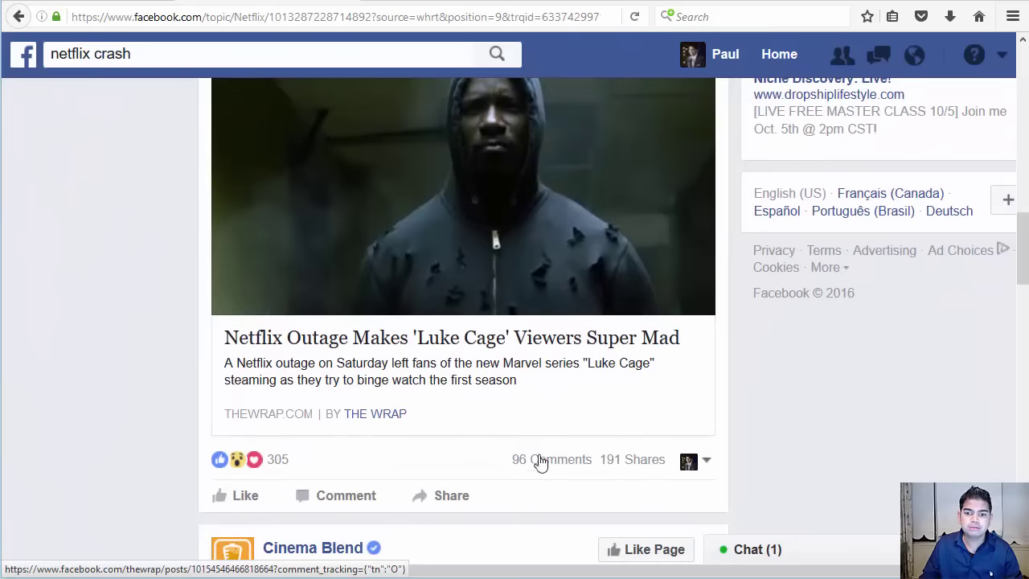
scroll(379, 410, down, 3)
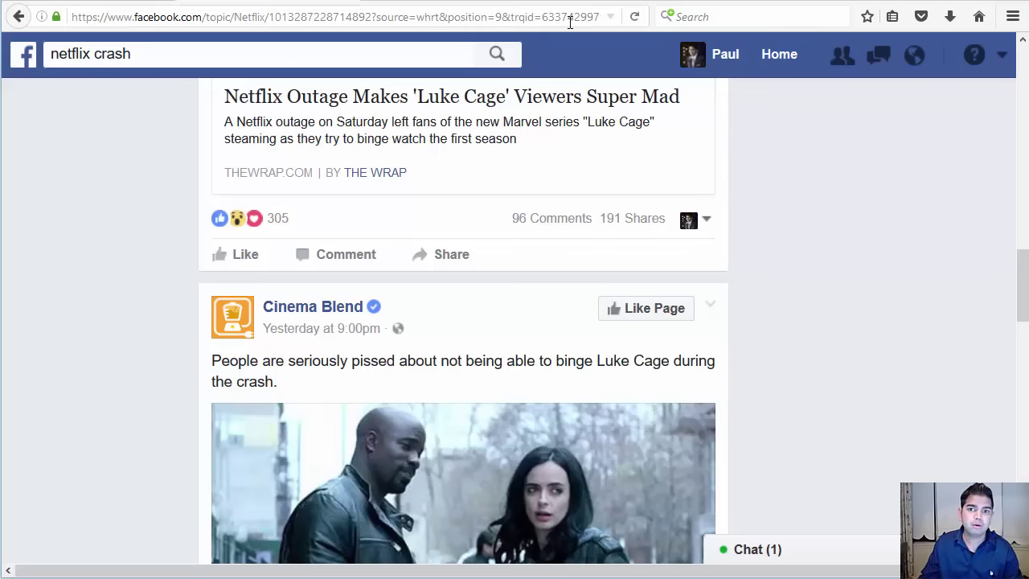
Look over the Amazing FB Tricks page and examine the Post Reach chart in its insights
click(586, 0)
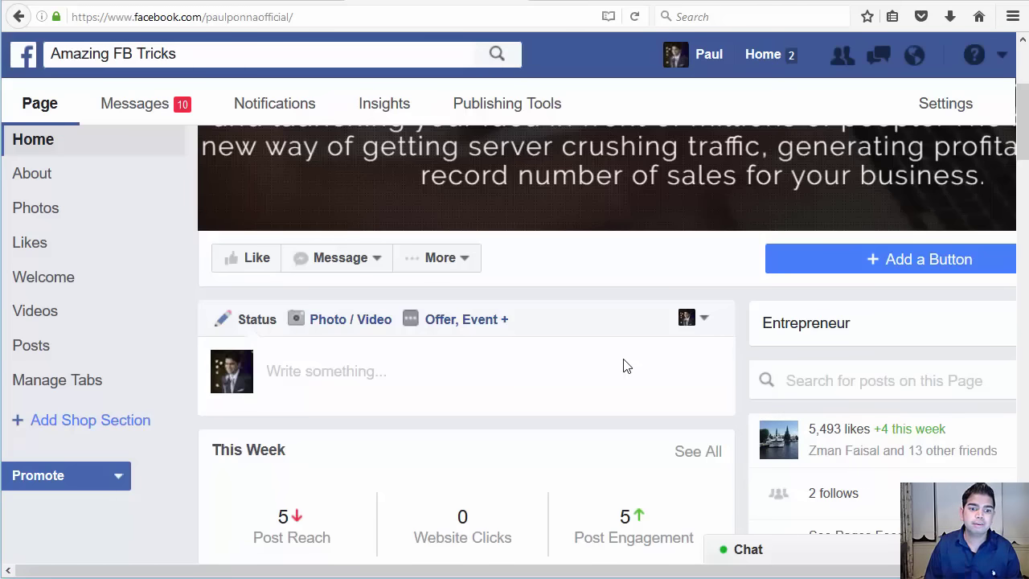
scroll(627, 366, up, 3)
scroll(623, 359, down, 3)
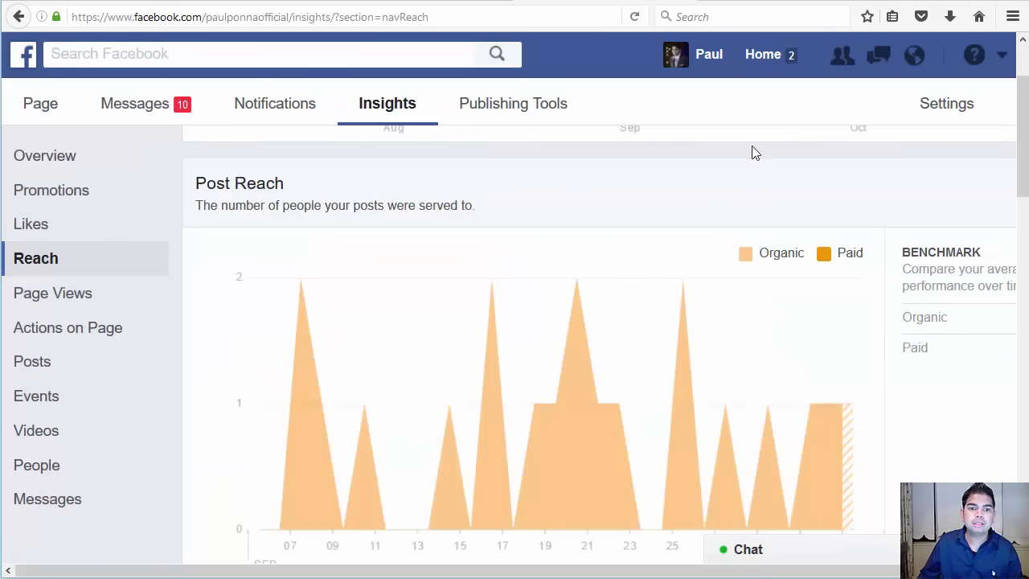
drag(235, 183, 289, 184)
click(650, 191)
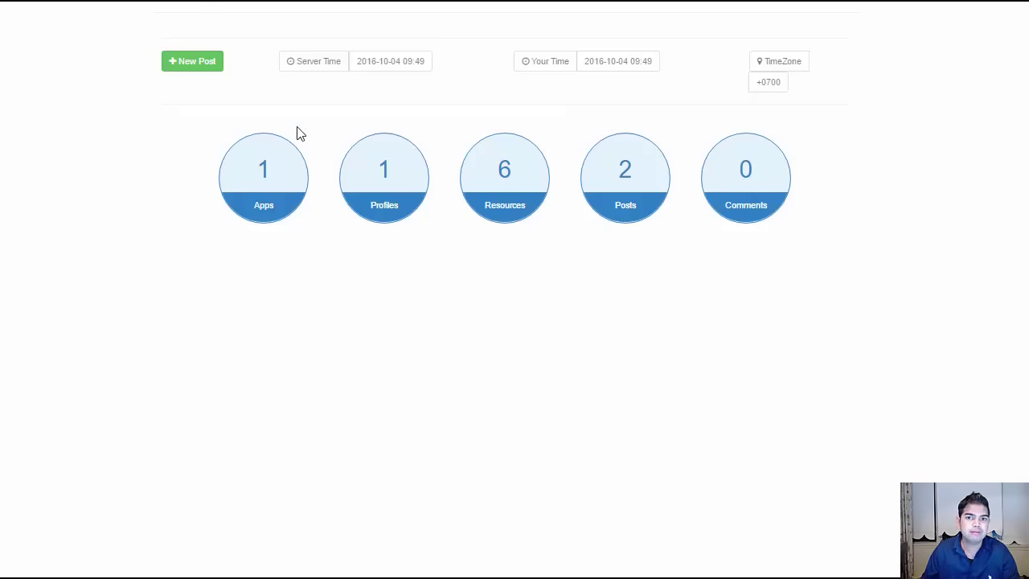
Start a new post in the Facebook posting tool and set its type to Video
click(198, 64)
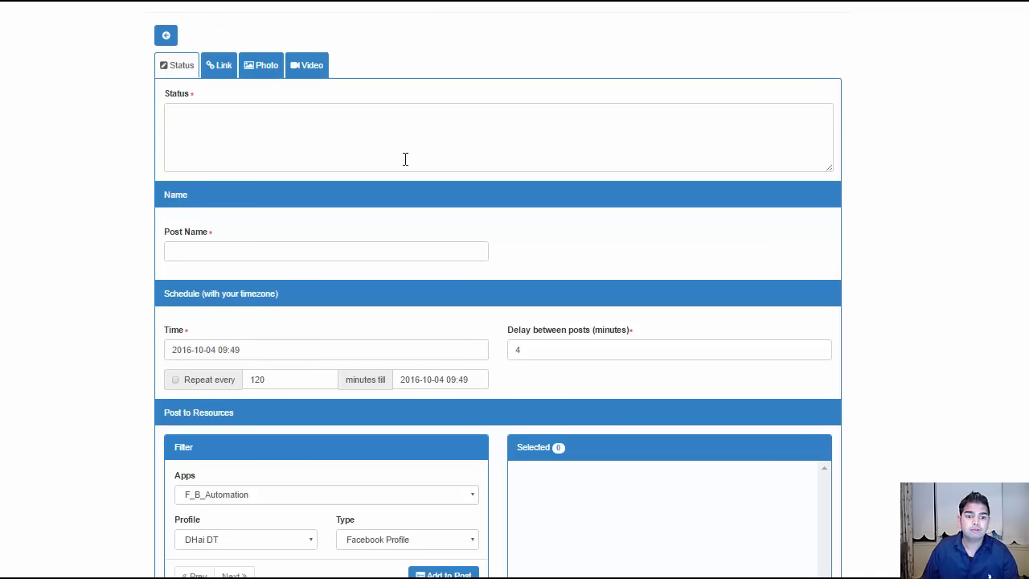
click(317, 64)
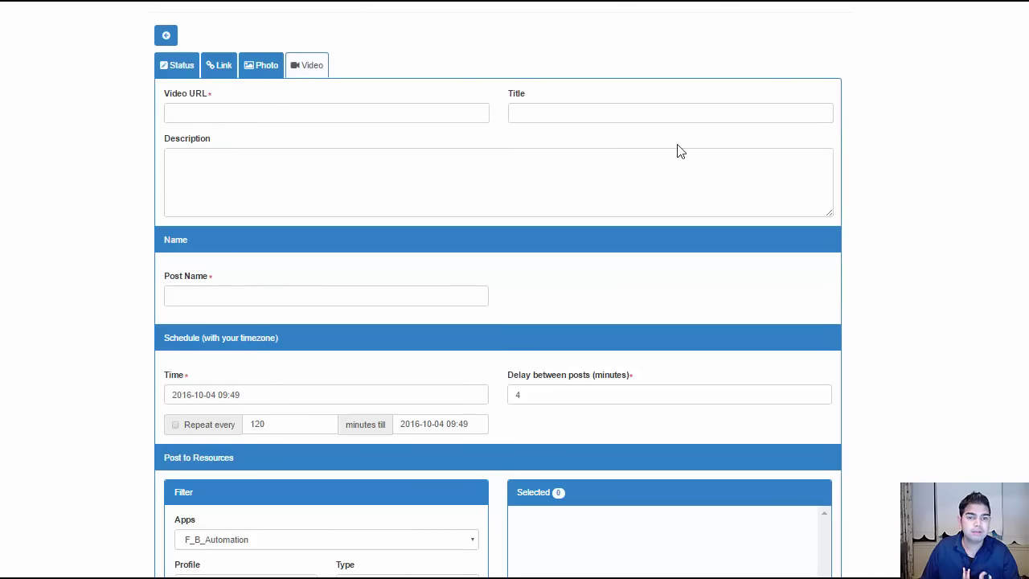
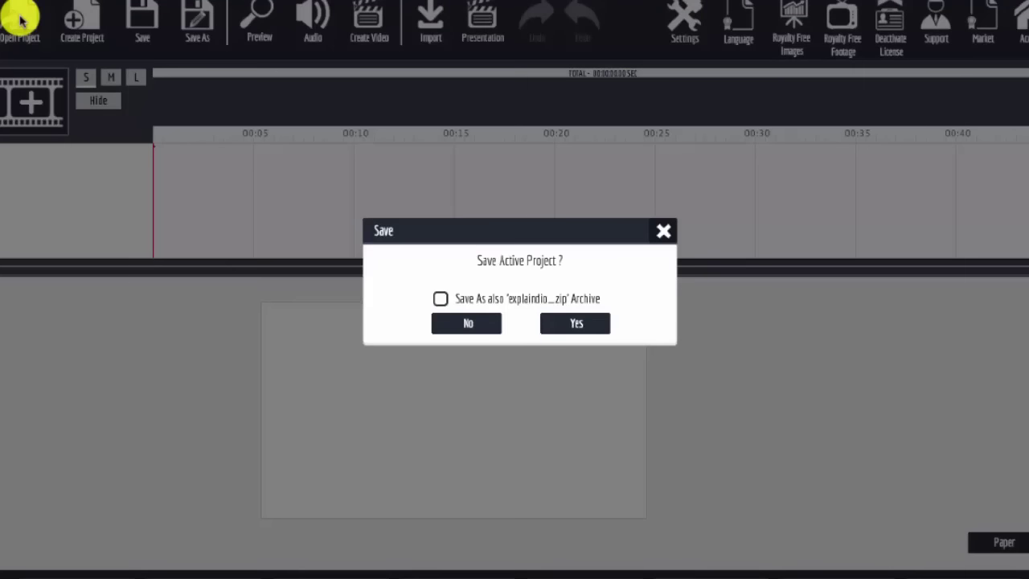
In Explaindio, open the project Presentation Explaindio in Marriott EN.explaindio without saving the active project
click(465, 324)
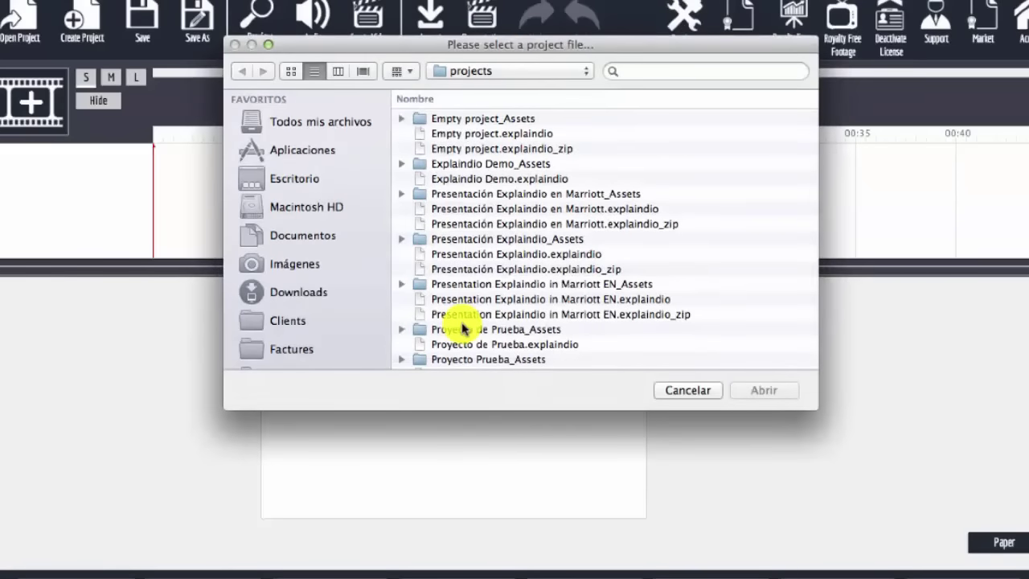
click(466, 299)
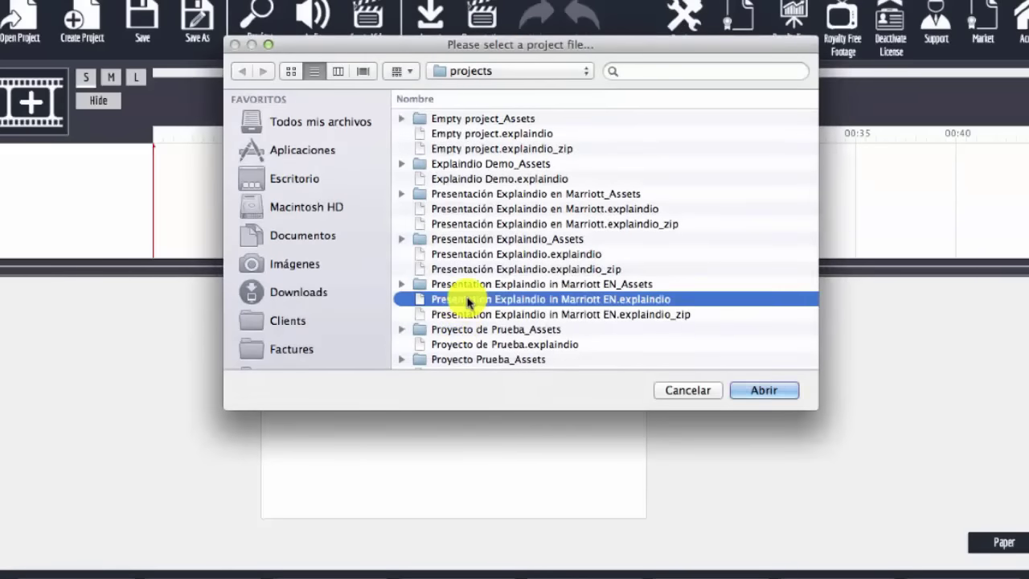
click(765, 390)
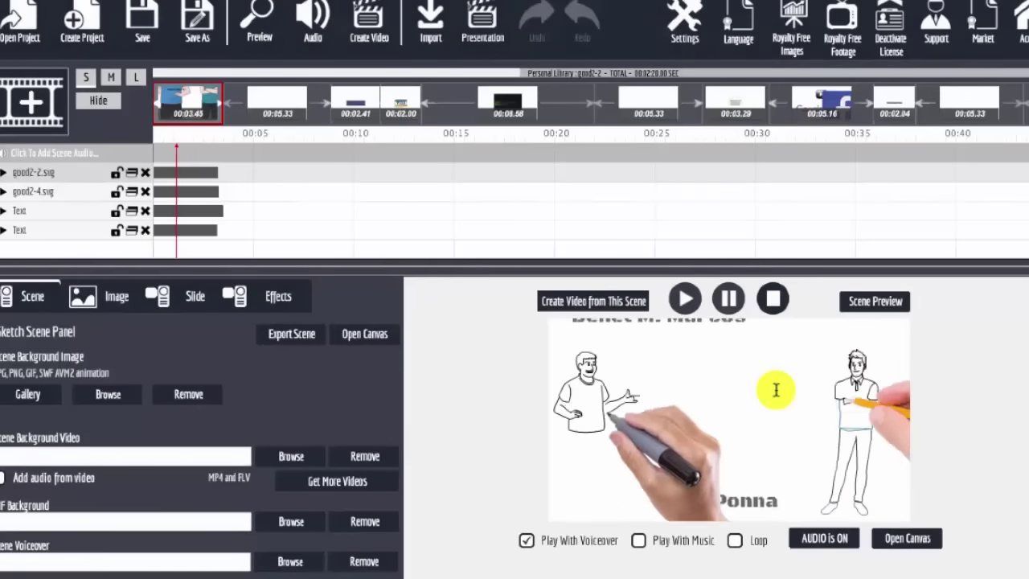
Turn off Play With Voiceover and the scene audio, and preview the project
click(526, 540)
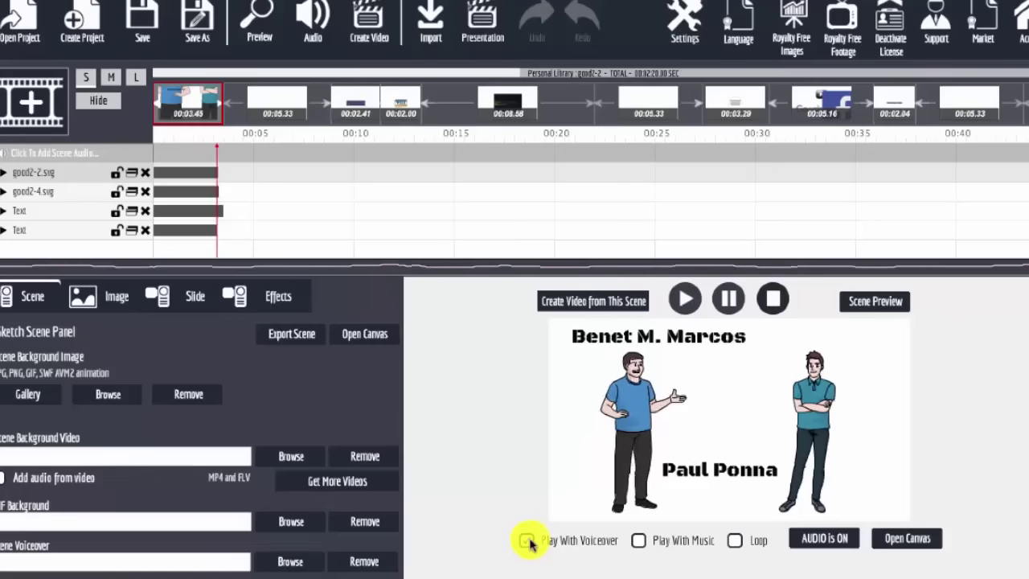
click(824, 540)
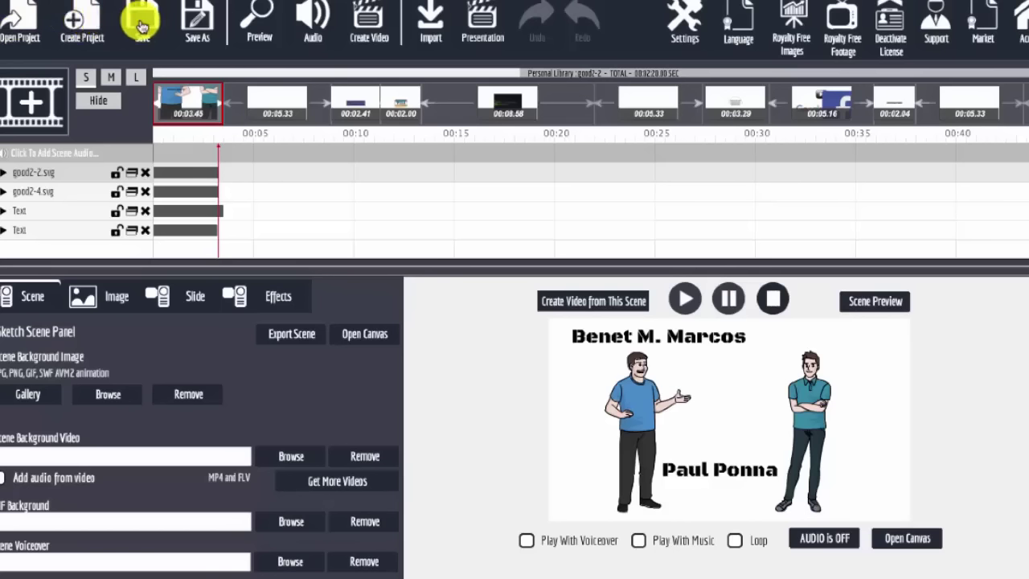
click(261, 36)
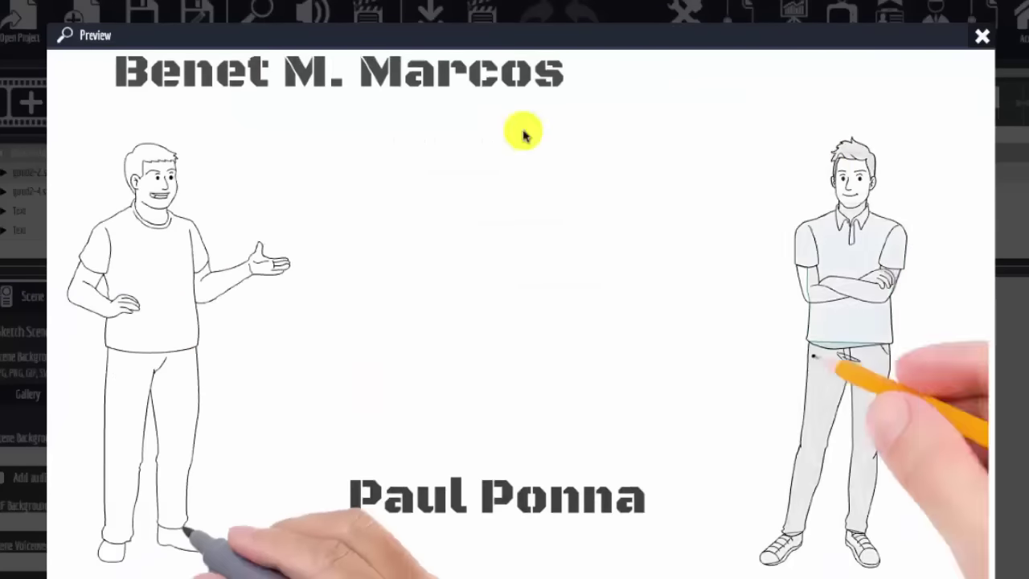
click(980, 35)
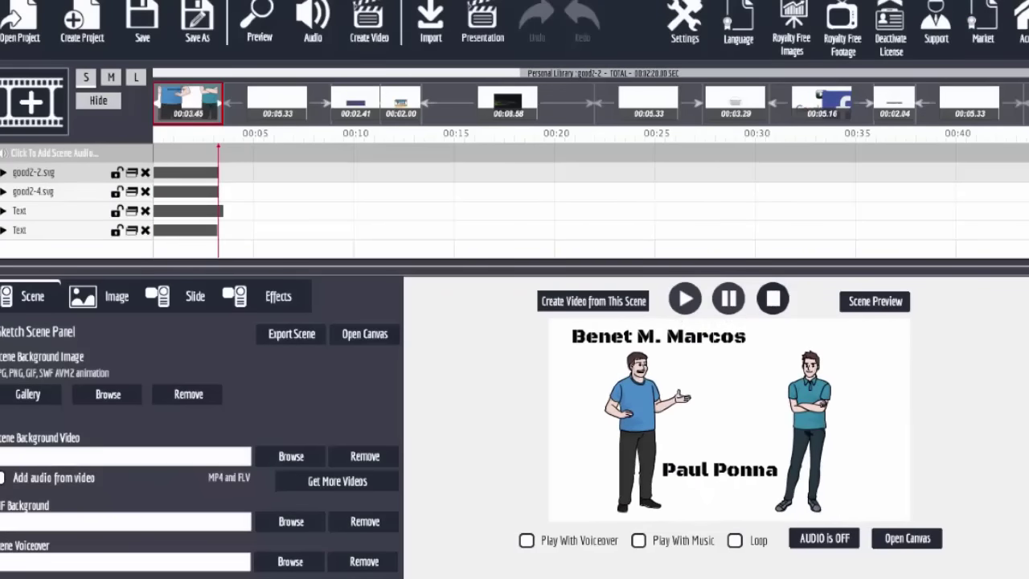
Toggle the voice track off and back on in the sound settings, and view the microphone recorder
click(319, 29)
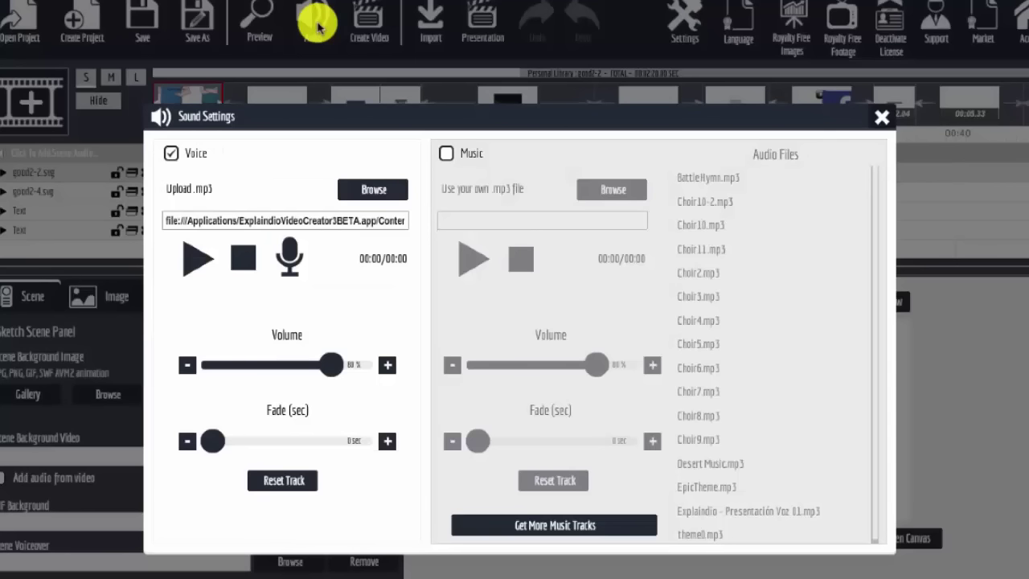
click(170, 155)
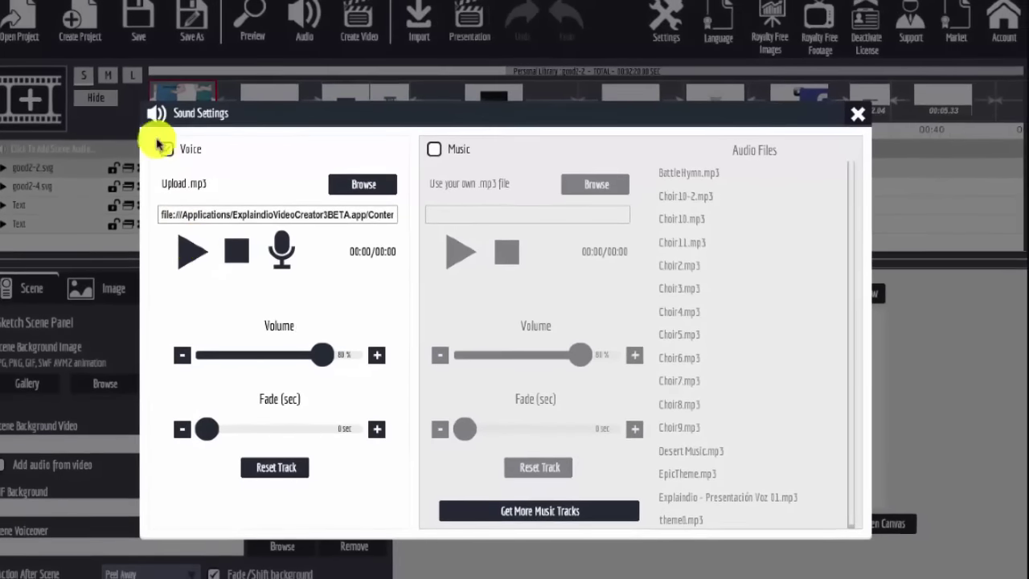
click(166, 150)
click(282, 250)
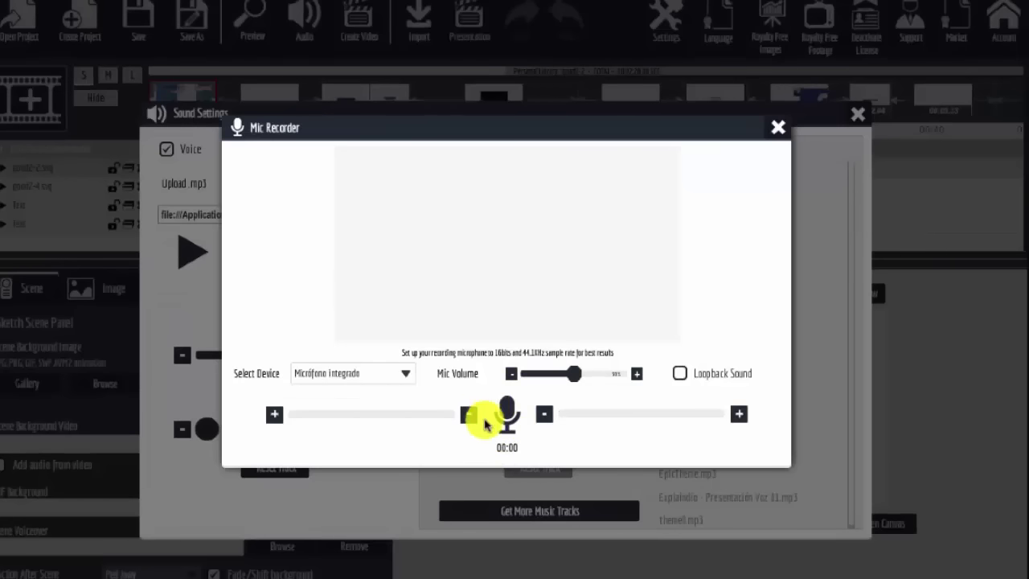
click(778, 127)
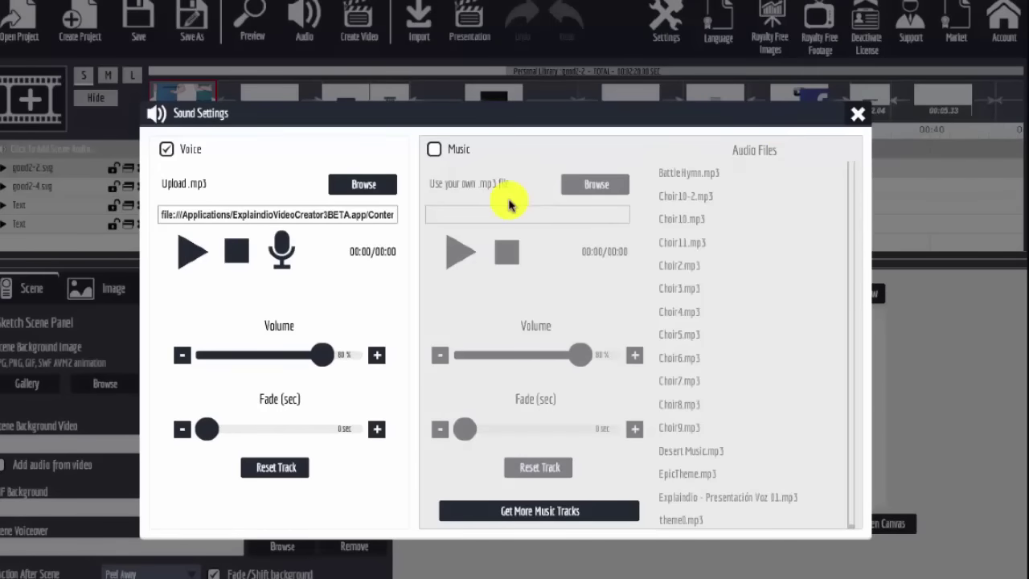
Enable the Music track in the project's sound settings
click(433, 150)
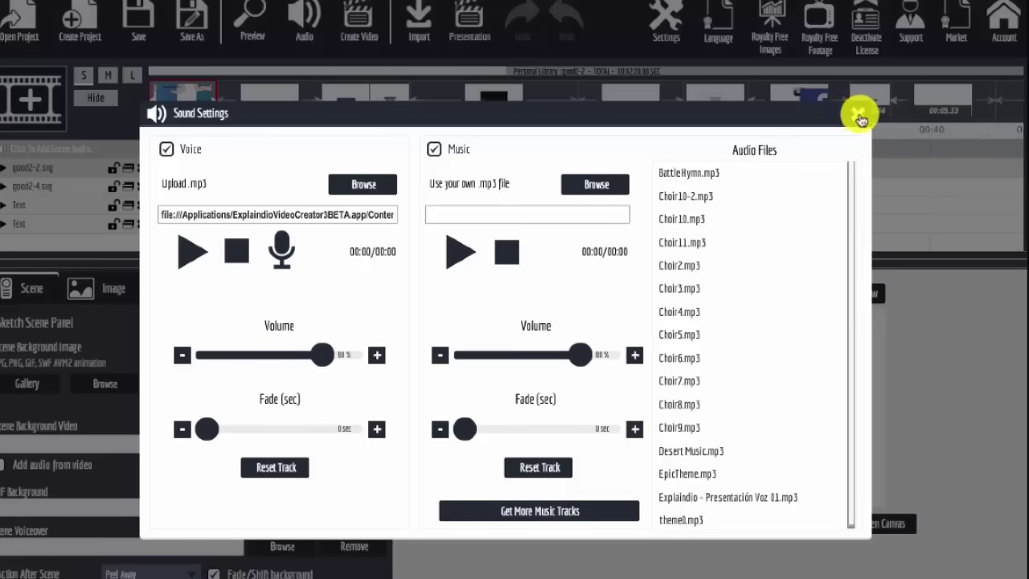
click(858, 113)
Look over the project's video export settings and the options for importing packs and fonts to the library
click(359, 23)
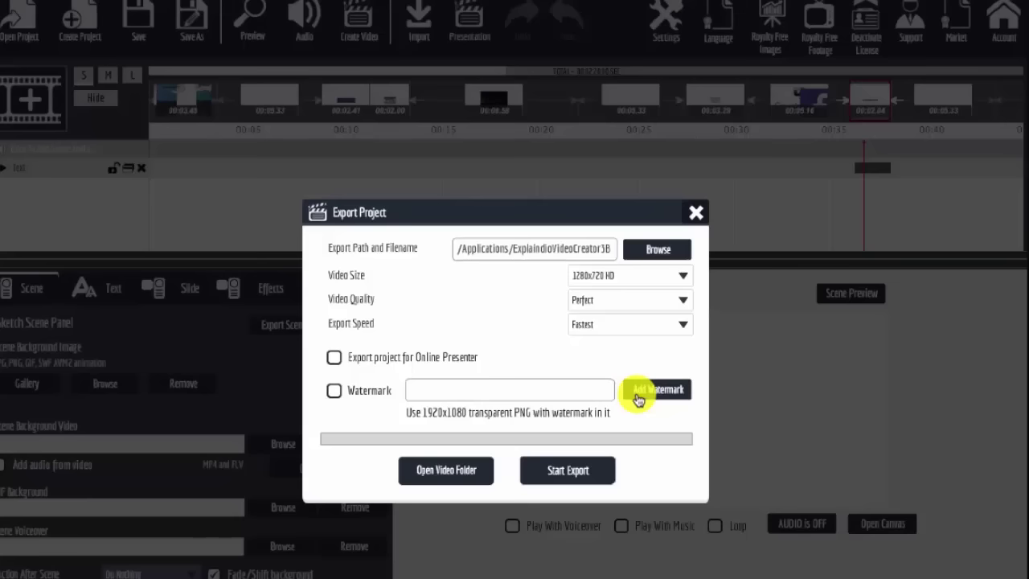
click(696, 213)
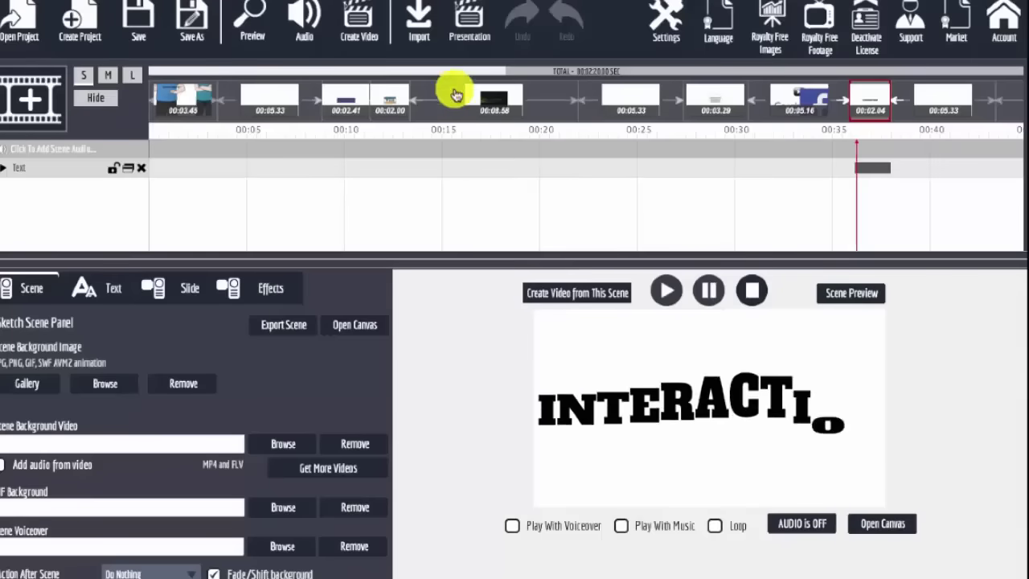
click(422, 34)
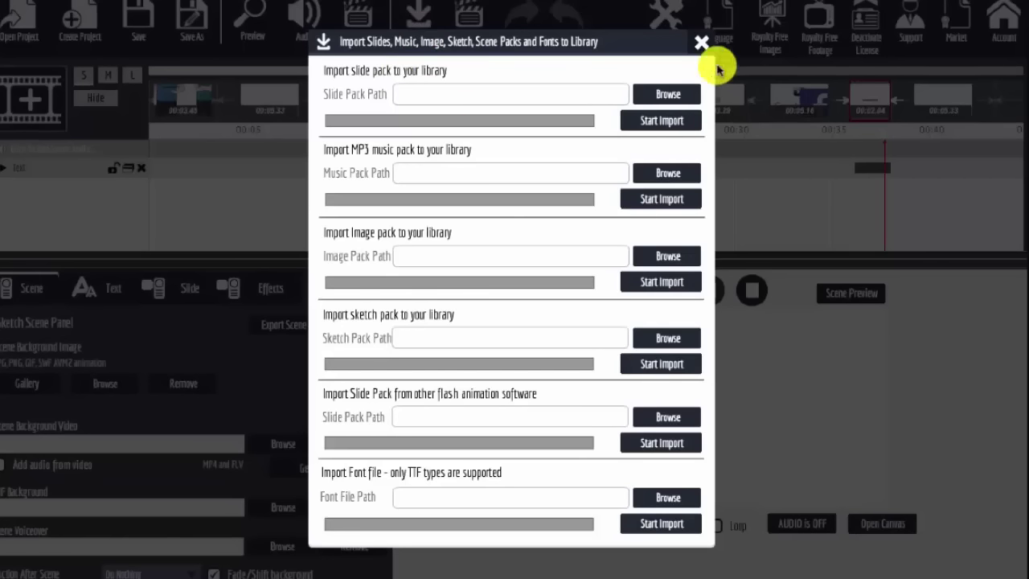
click(700, 42)
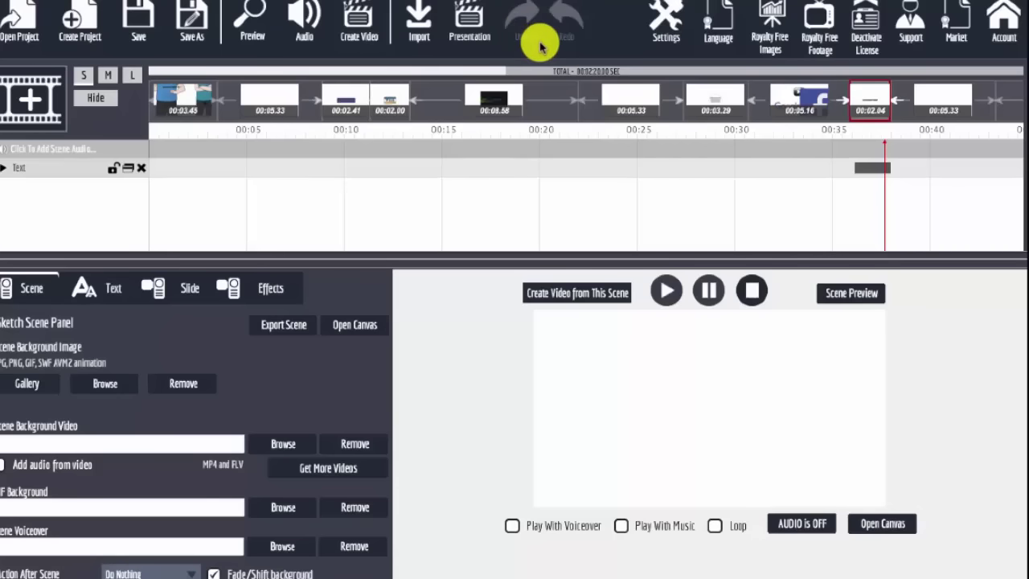
View the presentation key and API settings, and bring up the list of available languages
click(664, 42)
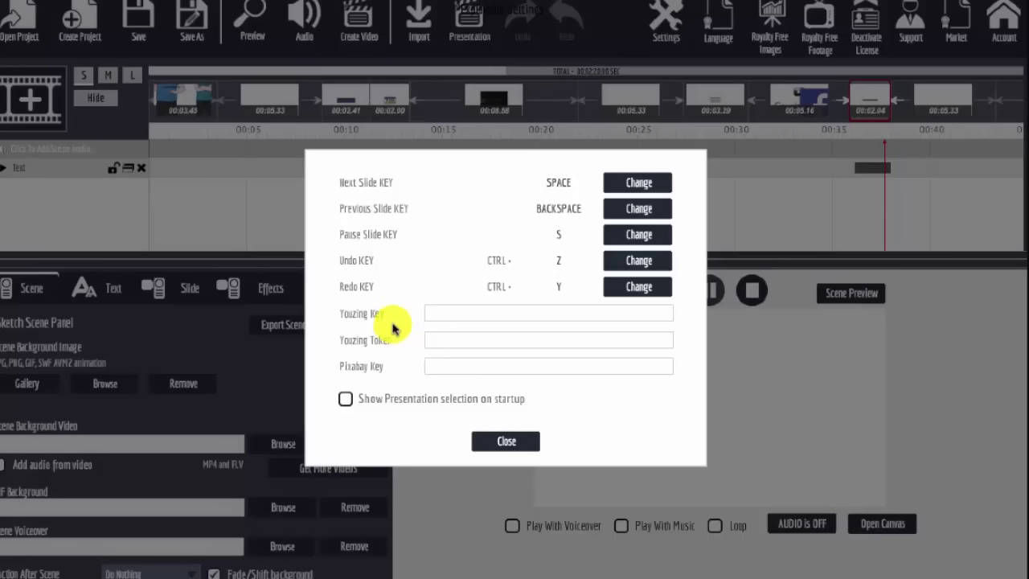
click(526, 442)
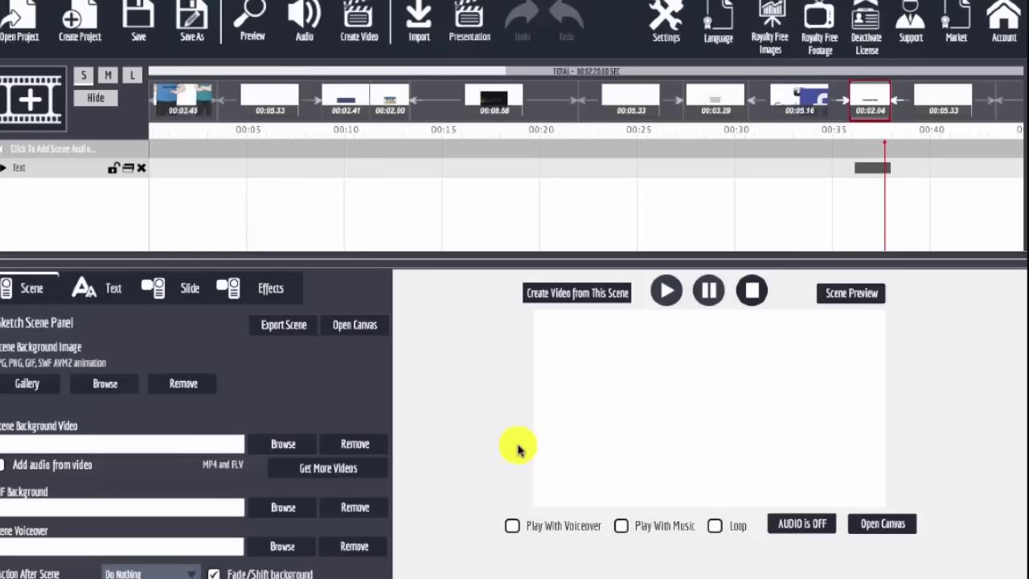
click(720, 21)
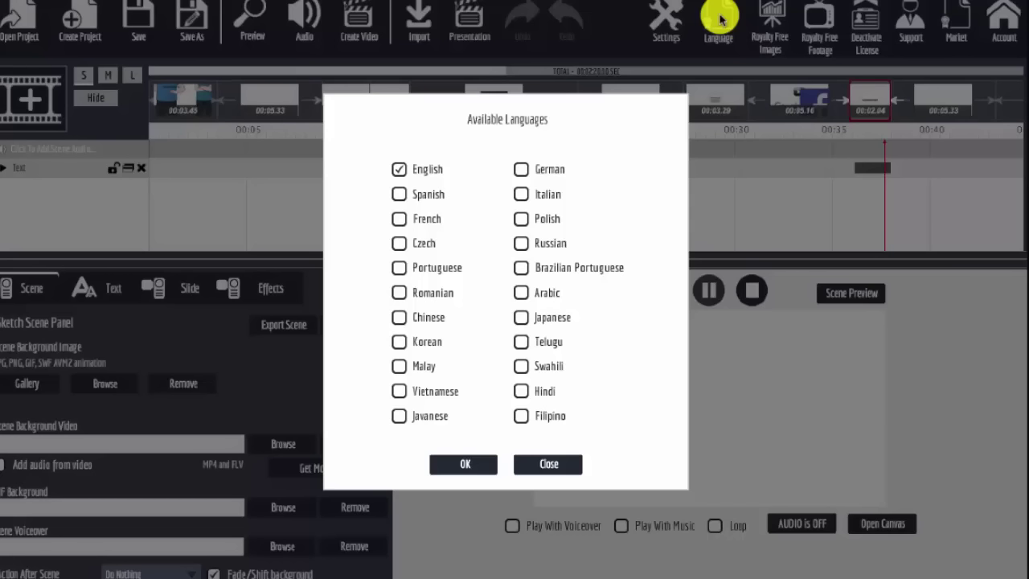
Close the language list, hide the timeline's object tracks, and select the last scene in the project
click(550, 465)
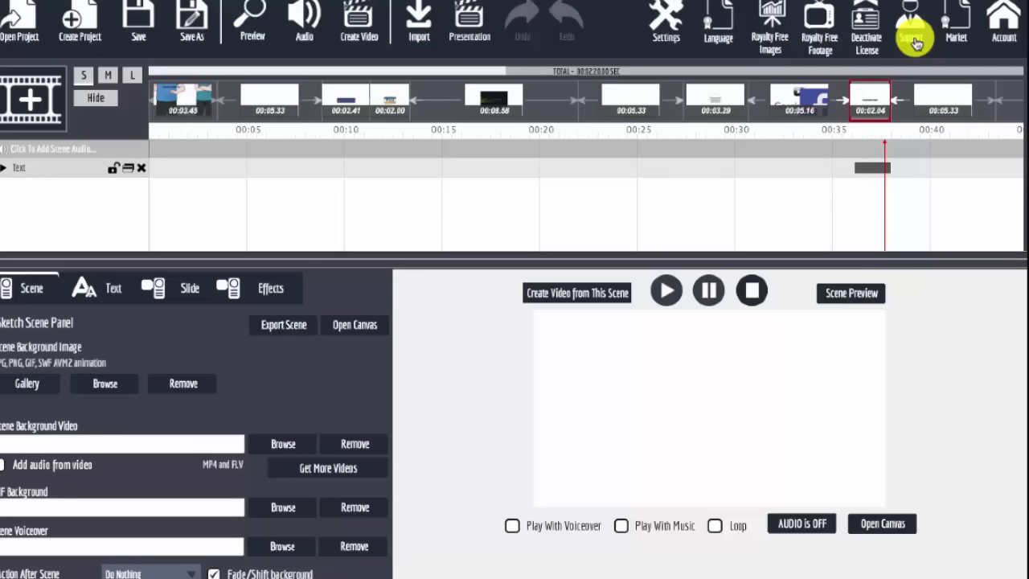
click(95, 100)
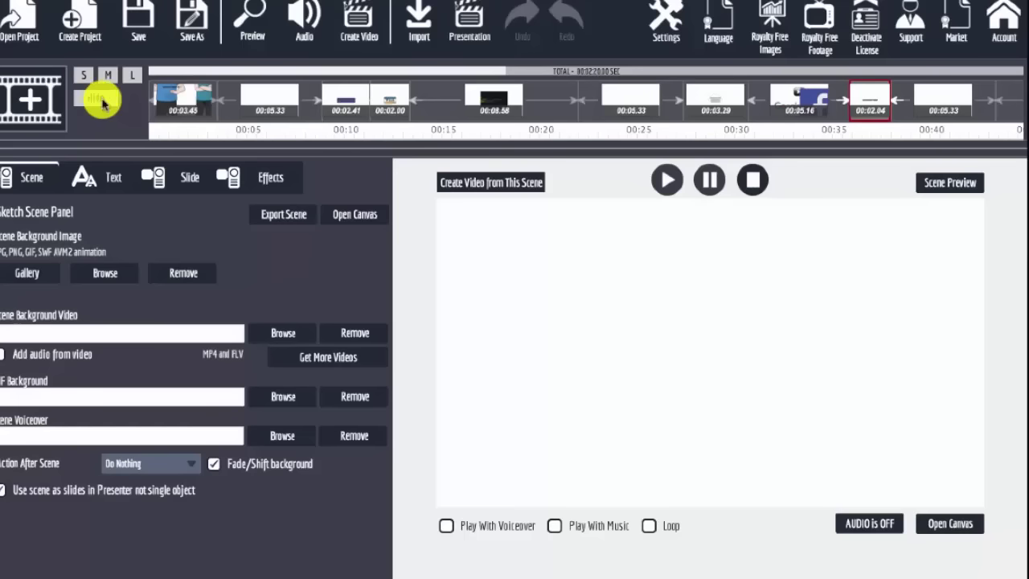
click(738, 71)
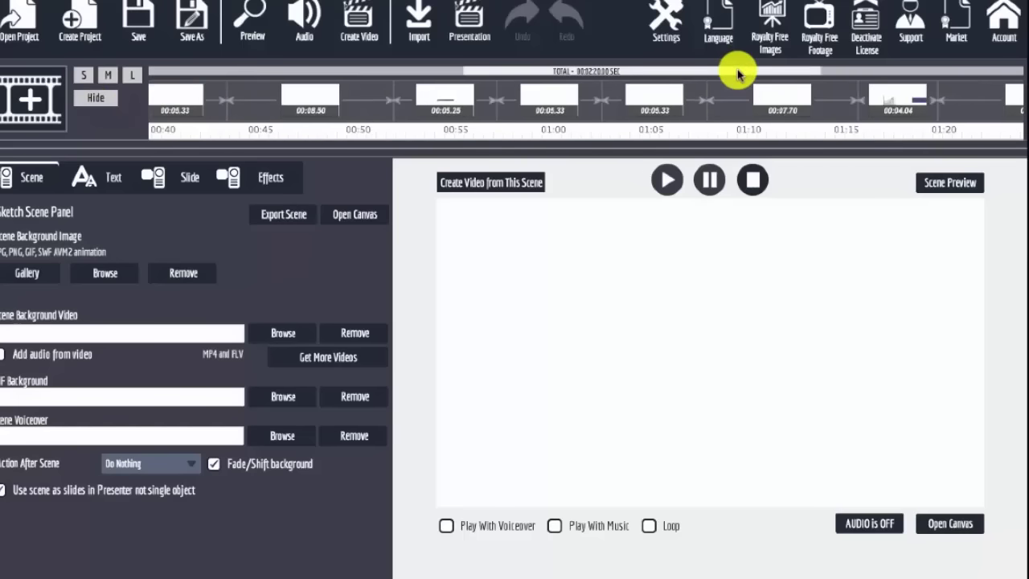
click(801, 70)
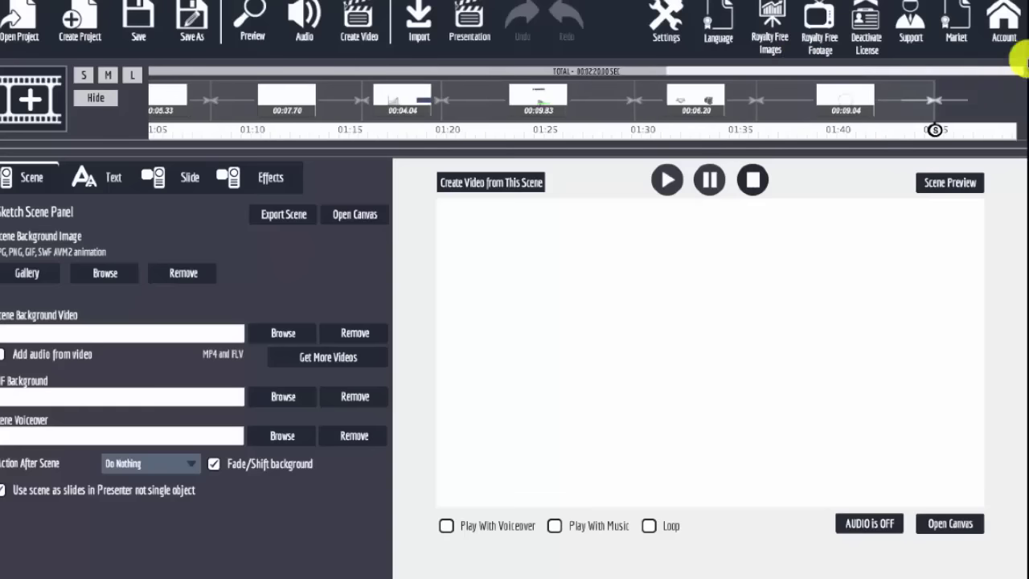
click(846, 101)
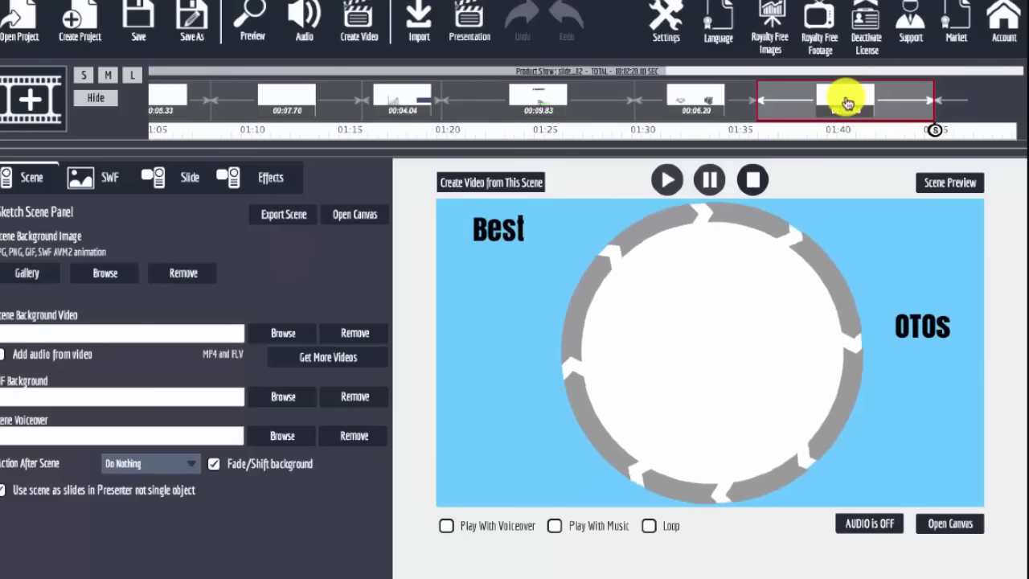
Create a new scene and add the multicoloured fireworks sketch from the Personal Library to its canvas
click(33, 101)
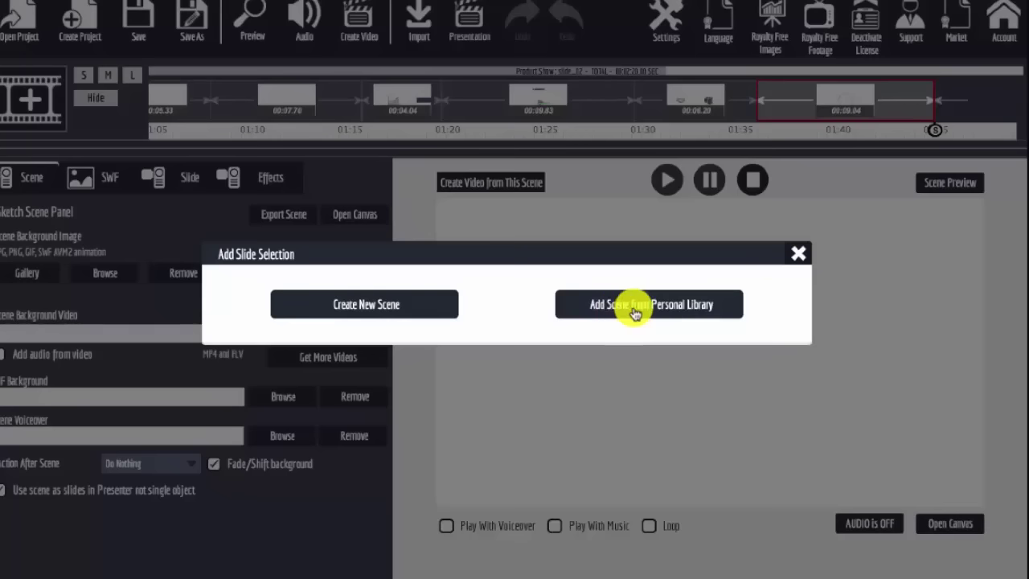
click(364, 306)
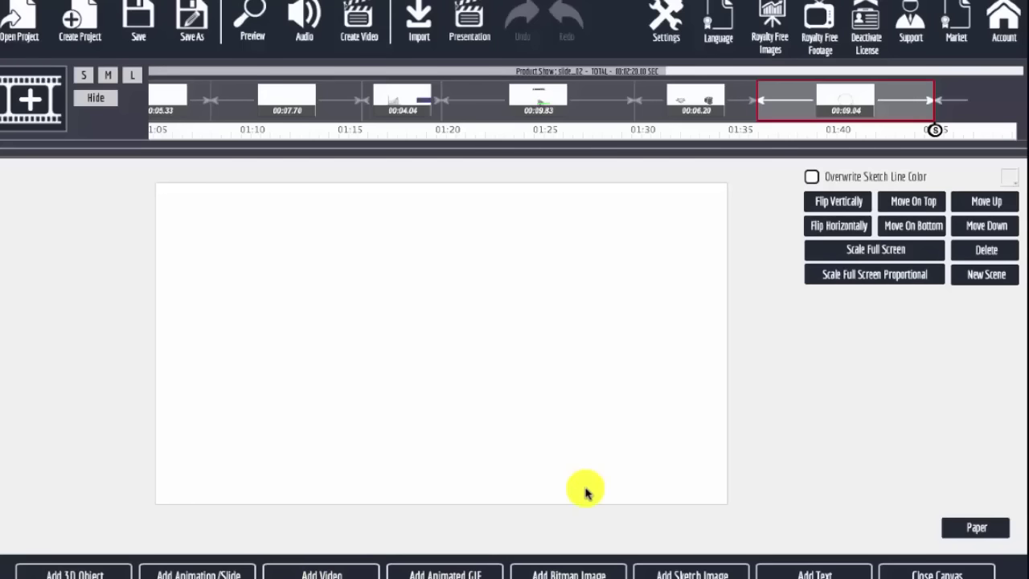
click(683, 573)
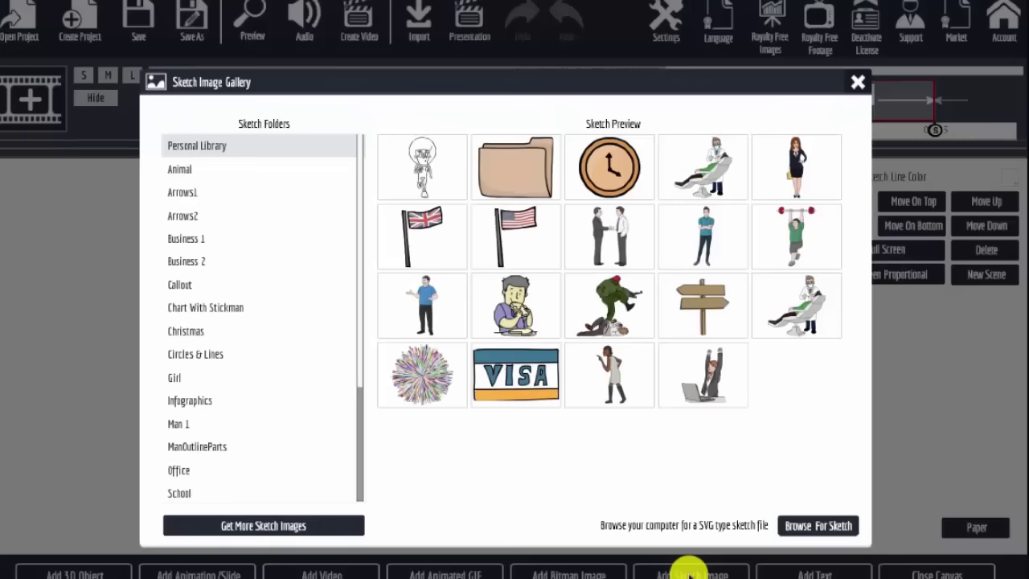
scroll(234, 361, down, 5)
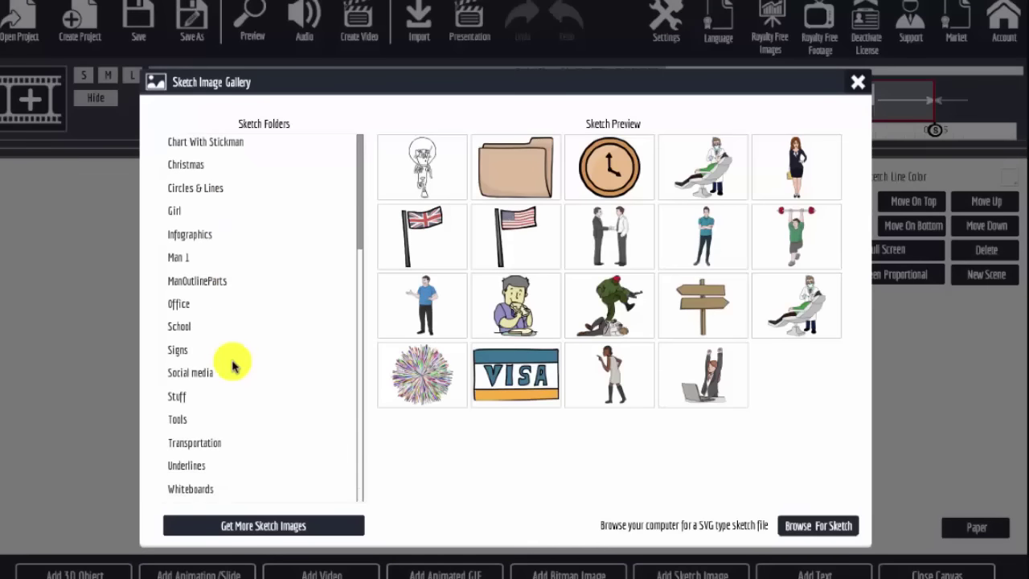
scroll(234, 365, up, 5)
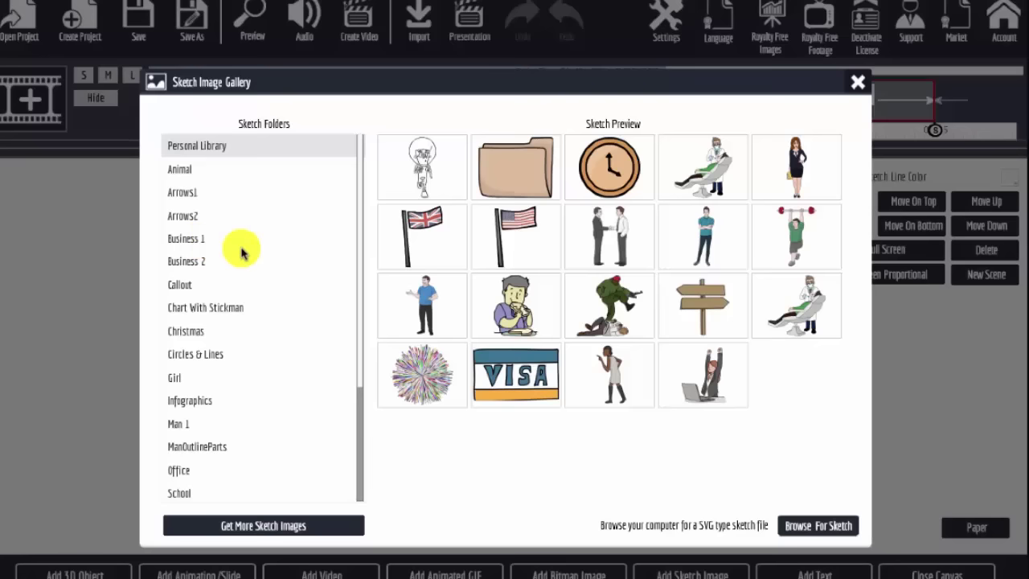
scroll(241, 250, down, 2)
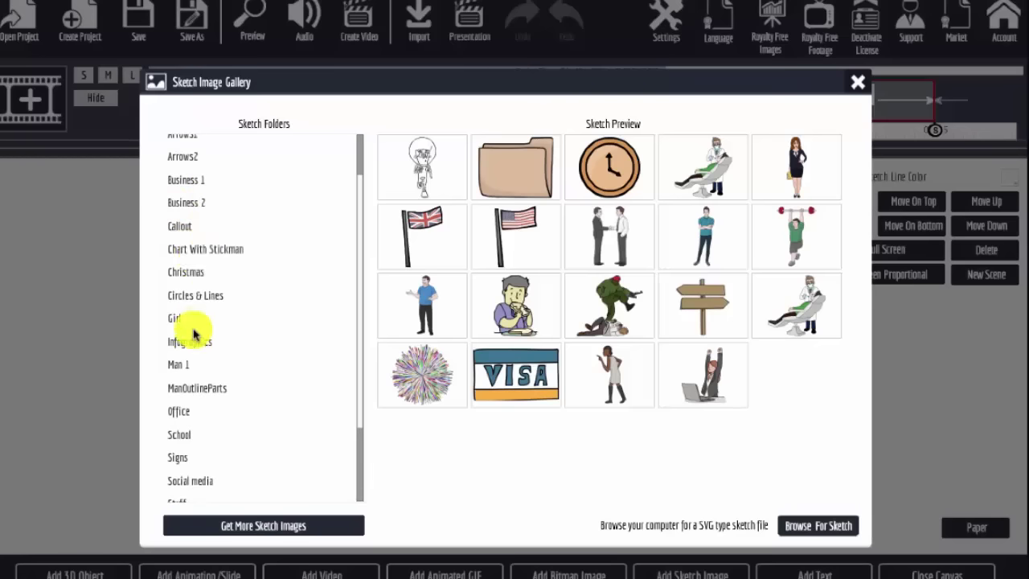
scroll(191, 332, down, 3)
scroll(193, 334, down, 1)
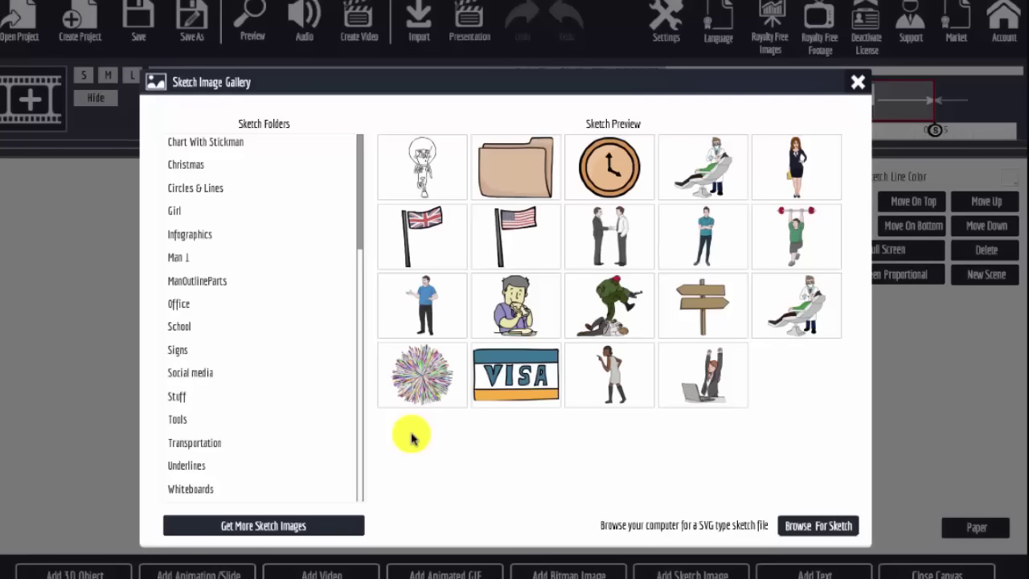
click(414, 380)
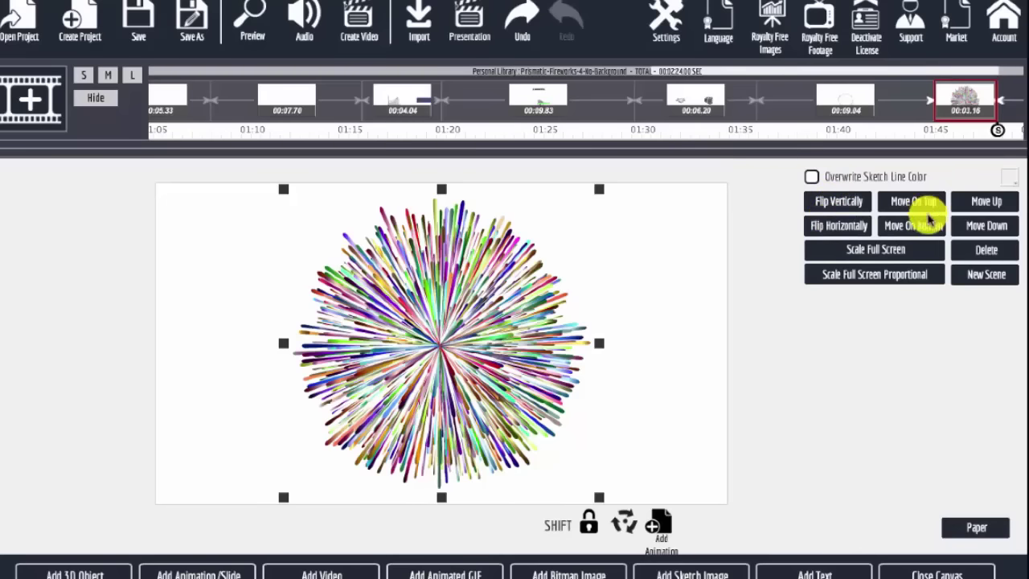
Try full-screen and proportional full-screen scaling on the fireworks sketch, and shrink it to fit inside the canvas
click(876, 250)
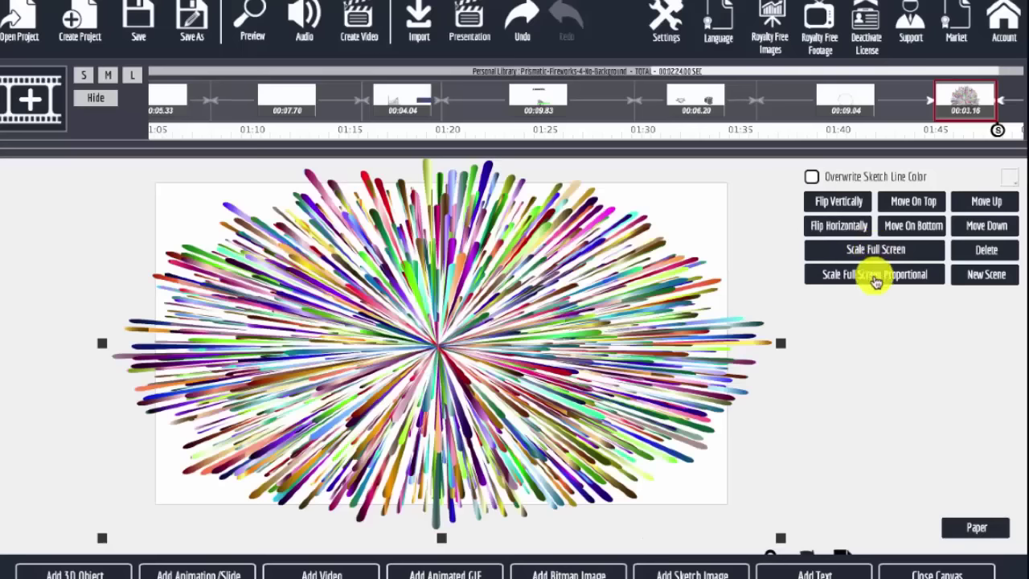
click(876, 274)
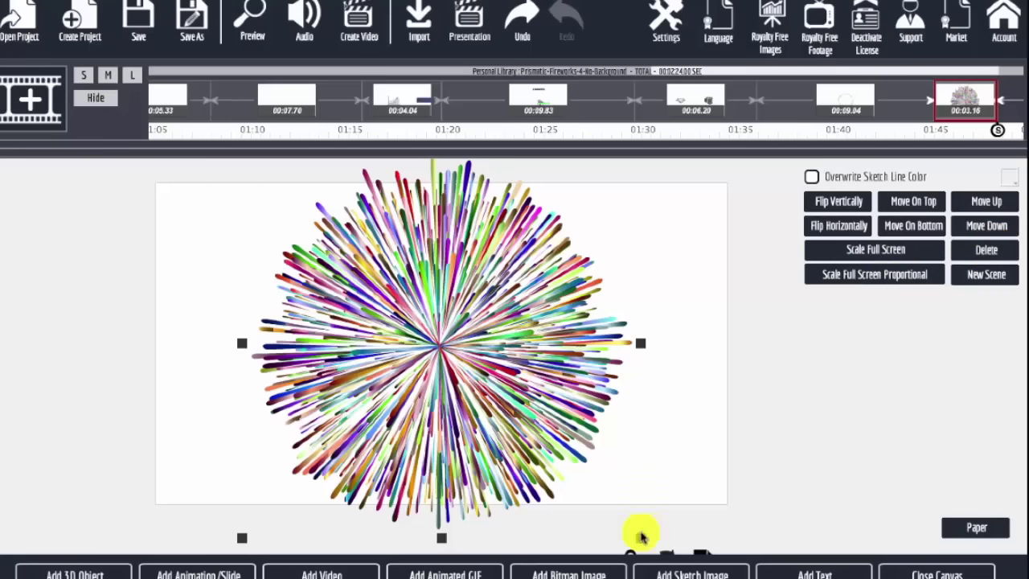
drag(641, 344, 551, 333)
drag(409, 329, 455, 330)
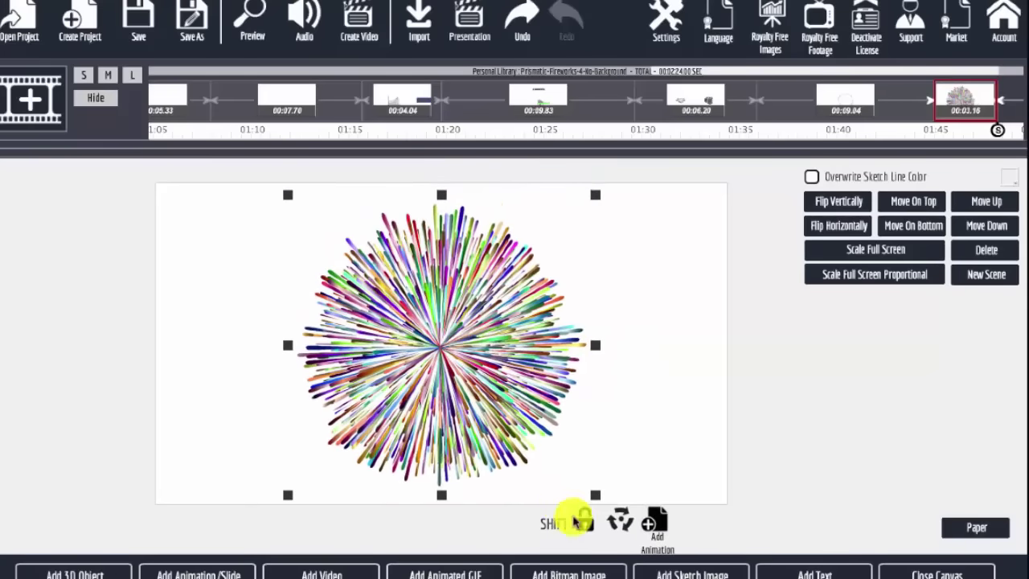
drag(619, 522, 597, 471)
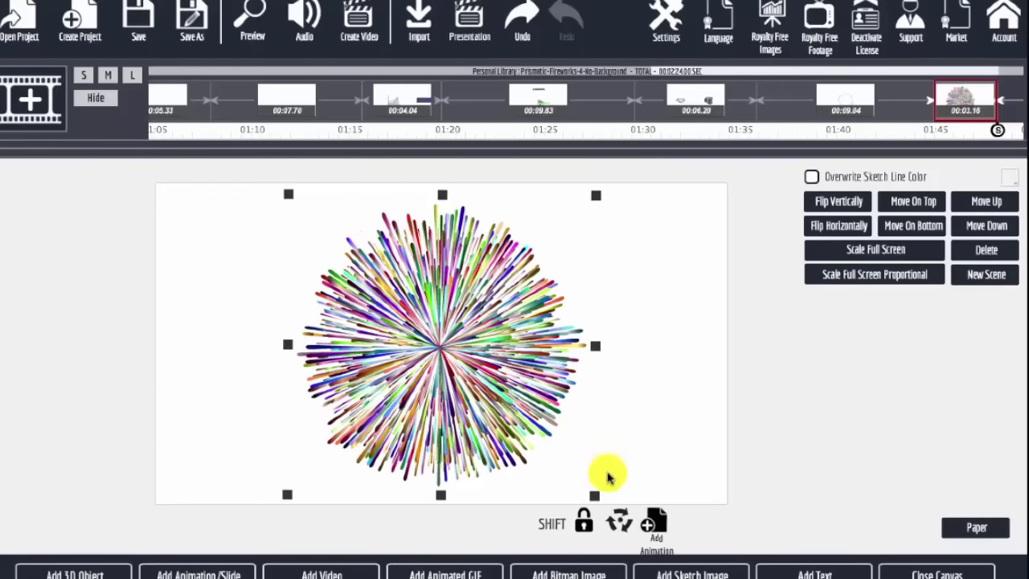
Add a motion animation to the fireworks sketch, with a path reaching the left part of the canvas and an added point
click(655, 526)
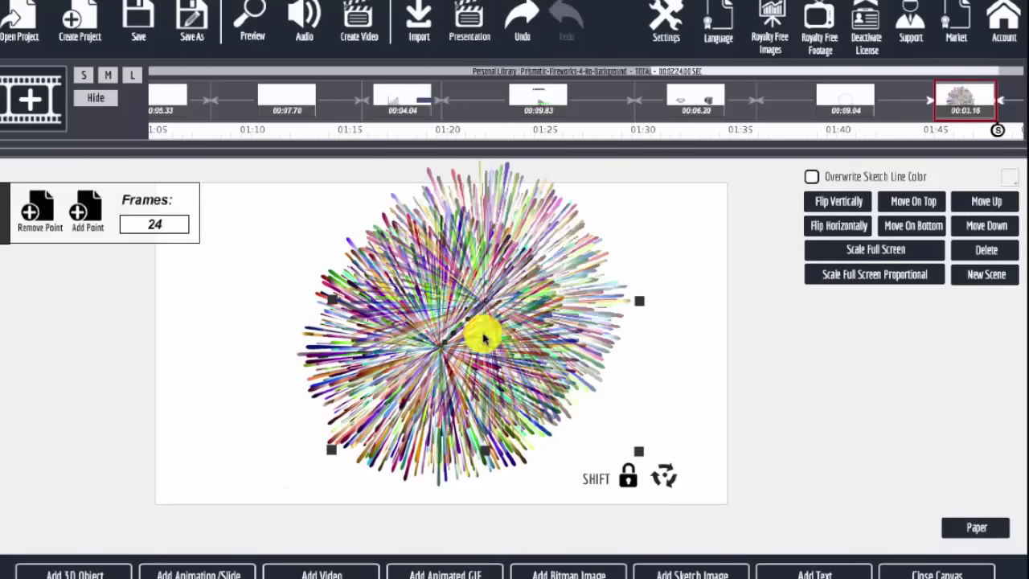
drag(483, 319, 269, 322)
click(84, 218)
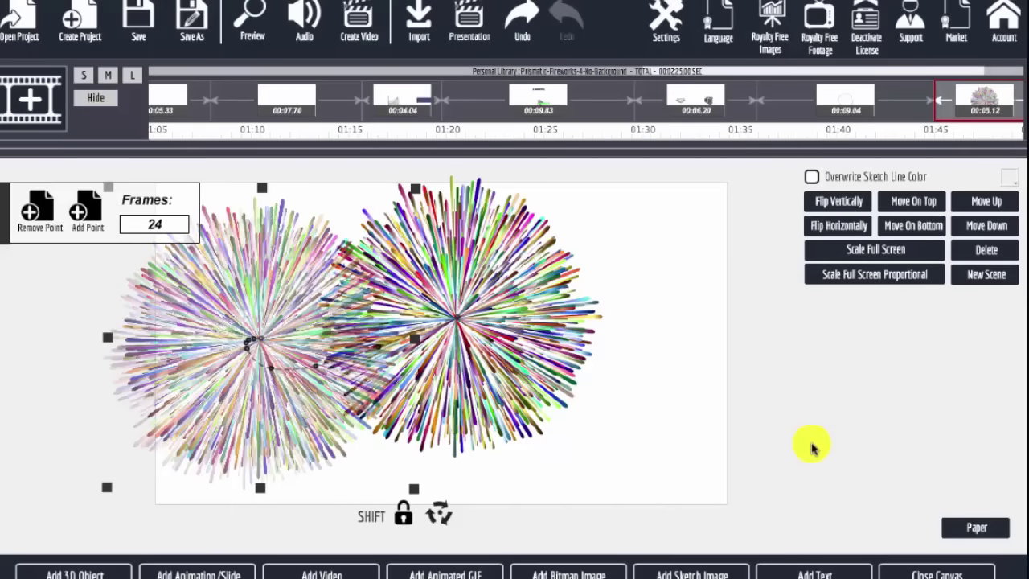
Add the pointing woman sketch from the Personal Library and place it on the right side of the canvas
click(694, 569)
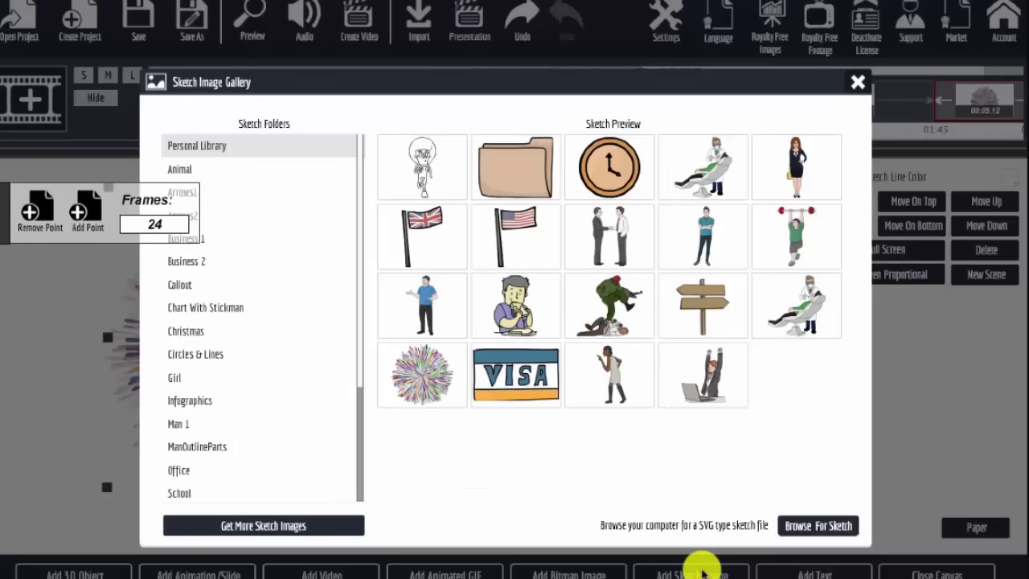
click(614, 367)
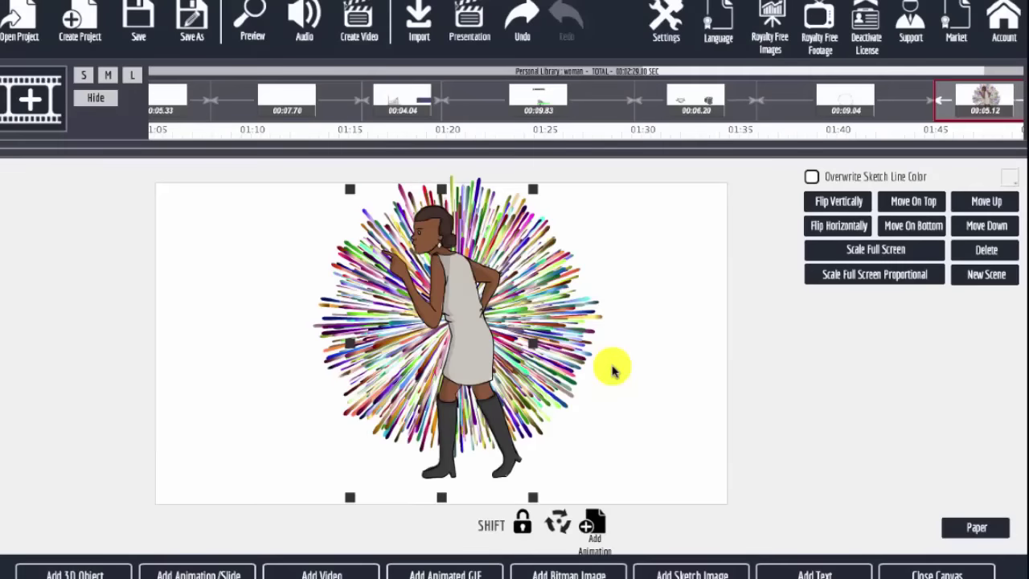
drag(524, 327, 615, 342)
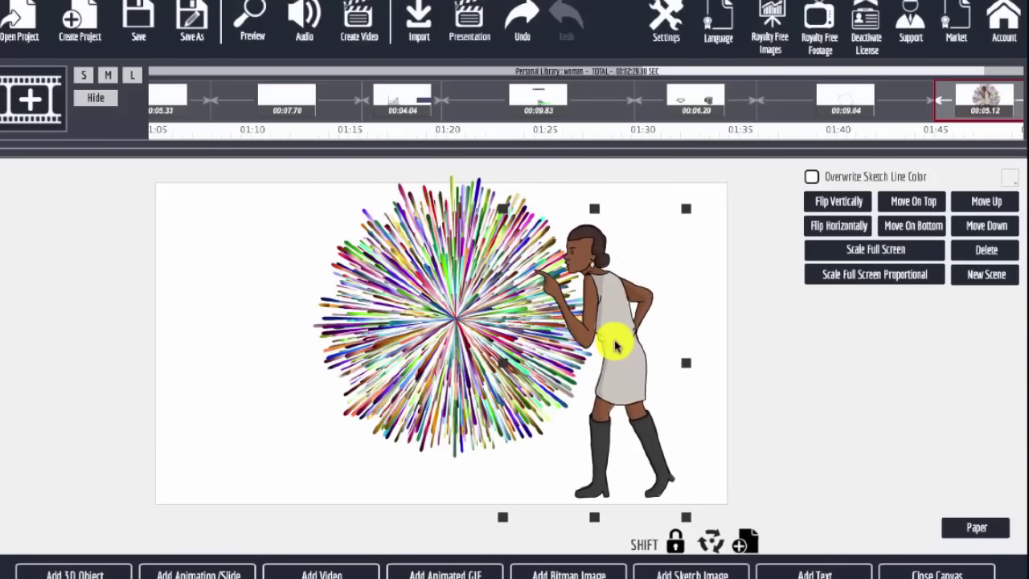
Move the fireworks sketch up so it overlaps the woman, and send the woman sketch to the bottom layer
drag(483, 367, 529, 290)
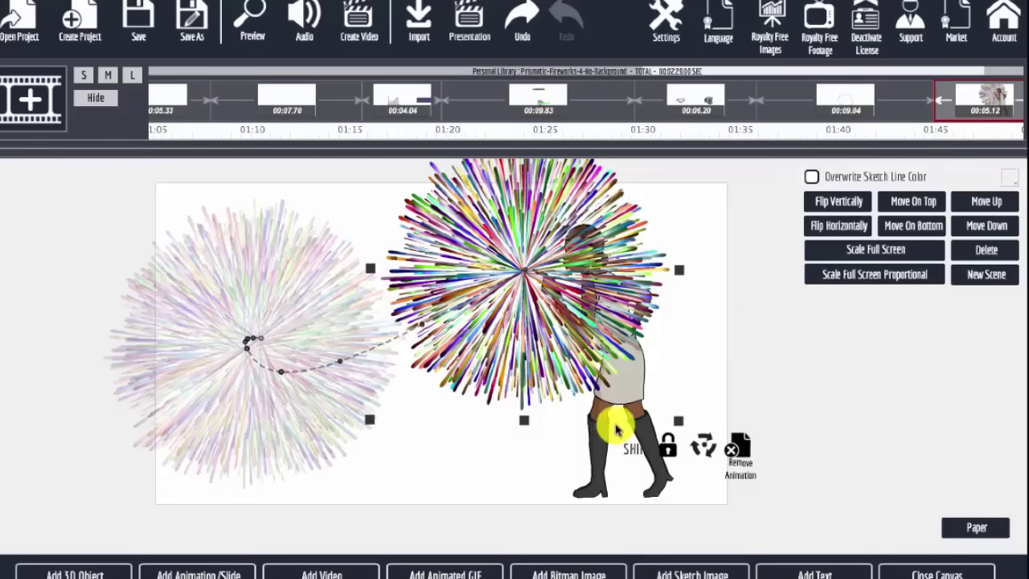
drag(616, 417, 625, 395)
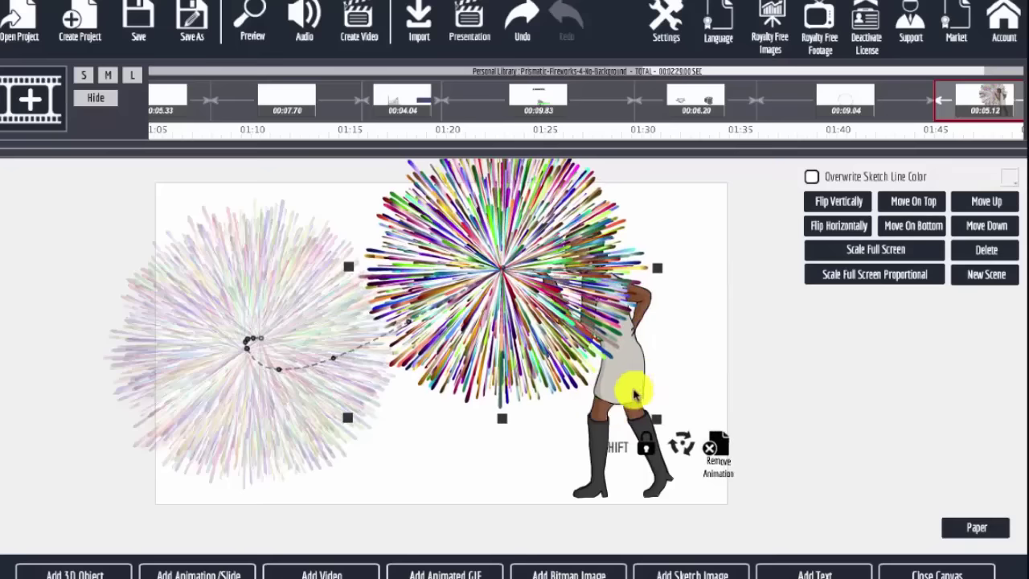
click(672, 493)
click(920, 222)
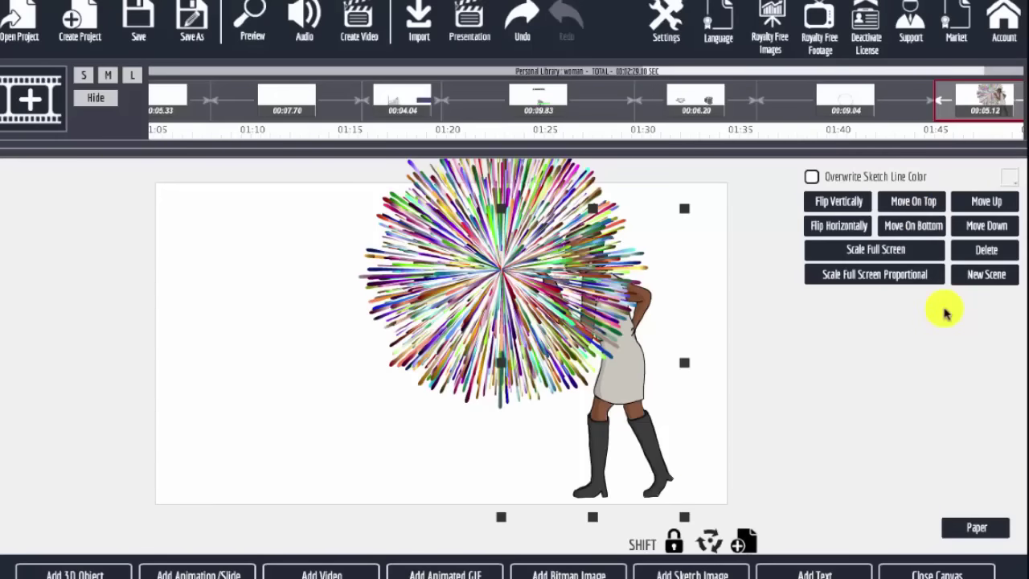
Apply the paper texture 1.jpg as the canvas background
click(976, 529)
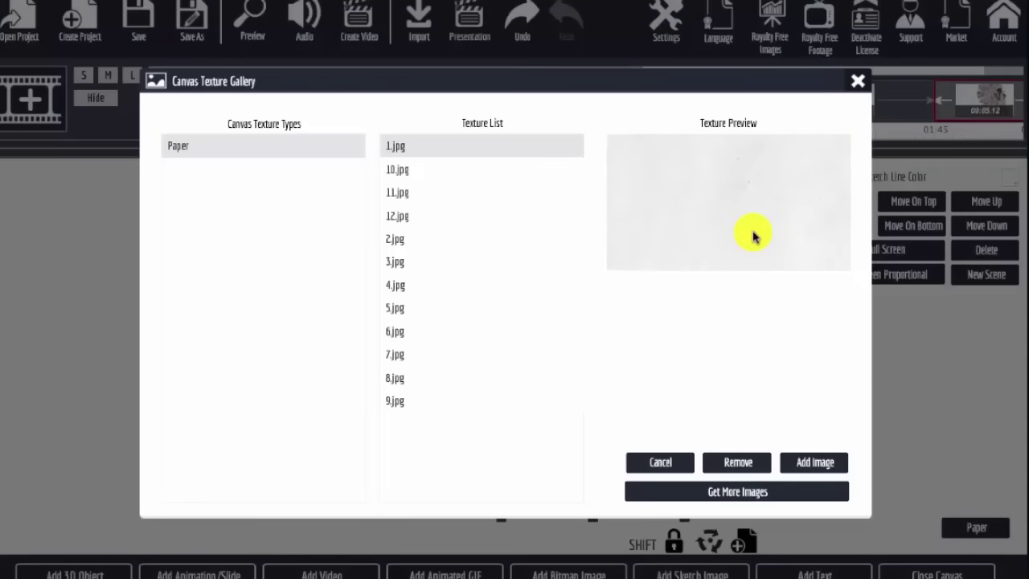
click(820, 461)
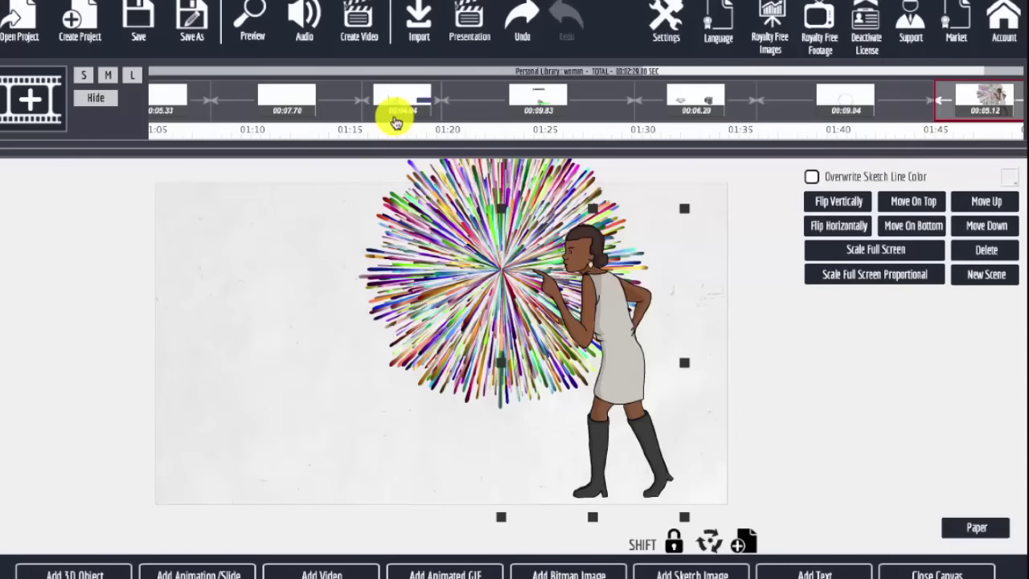
Add a text object in the lower left of the canvas reading "Explaindio Demo"
click(820, 572)
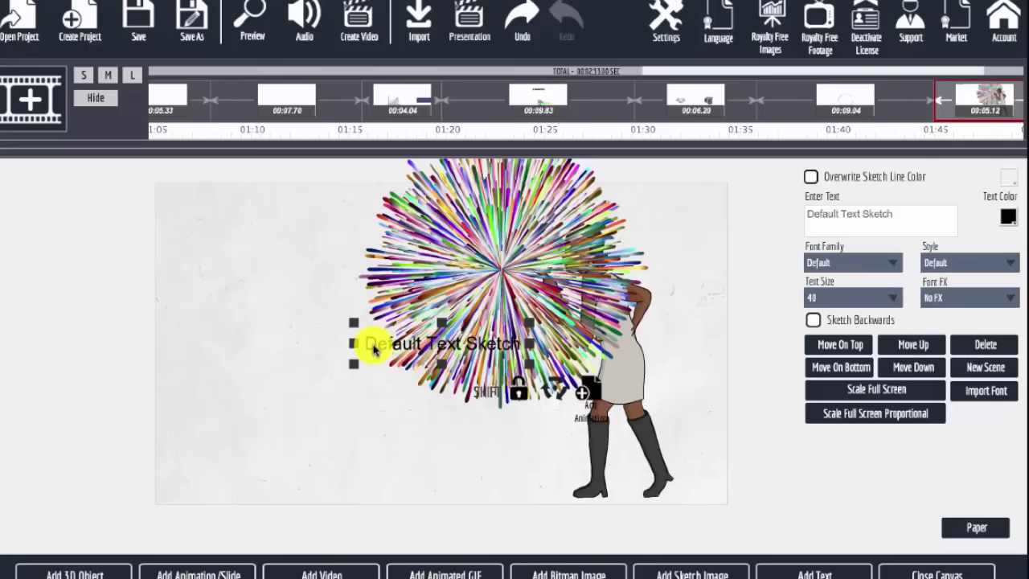
drag(374, 350, 248, 432)
triple_click(842, 217)
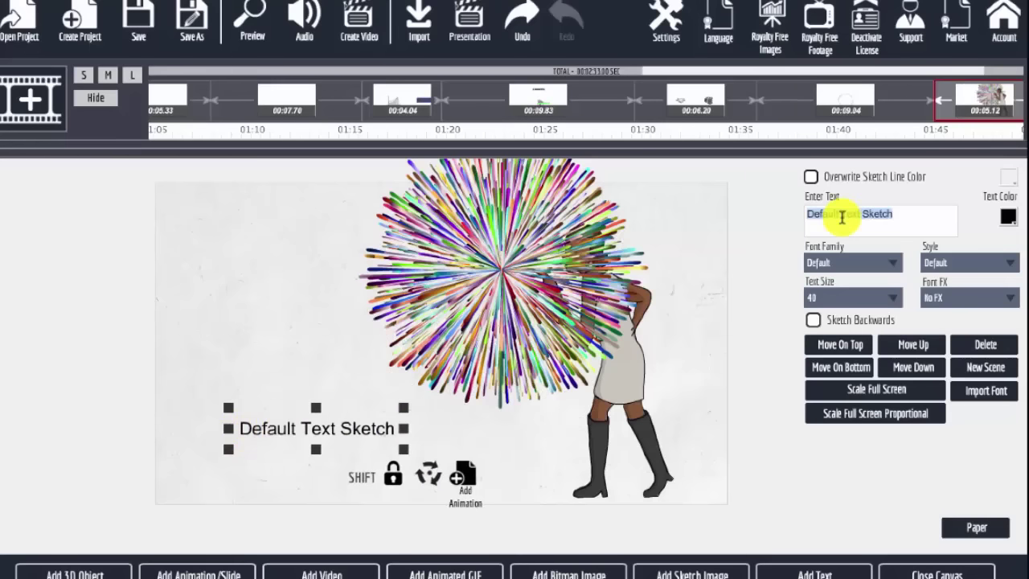
text(Explaindio)
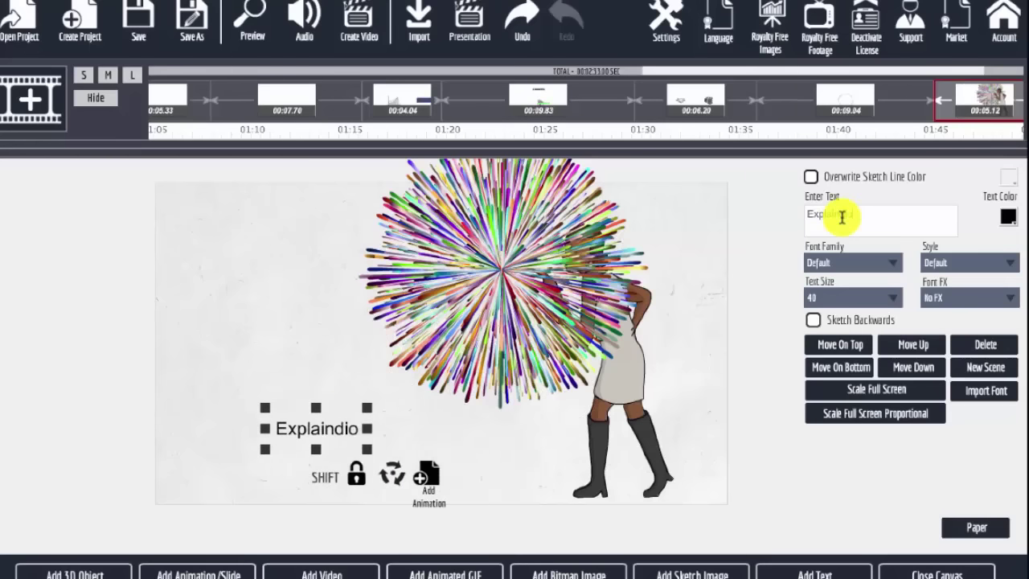
text( Demo)
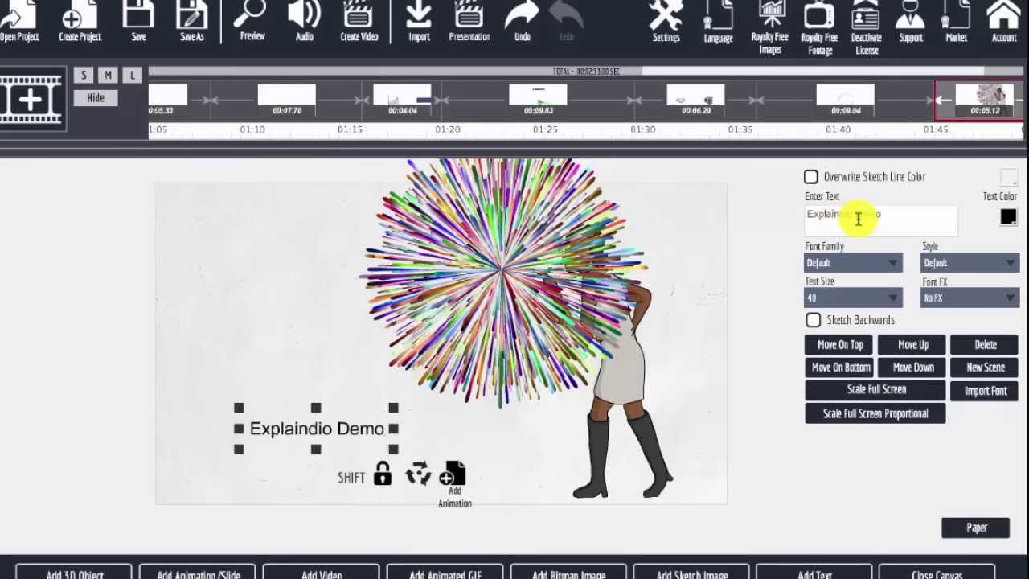
Try text size 20 on the "Explaindio Demo" text, and set its size to 80
click(892, 264)
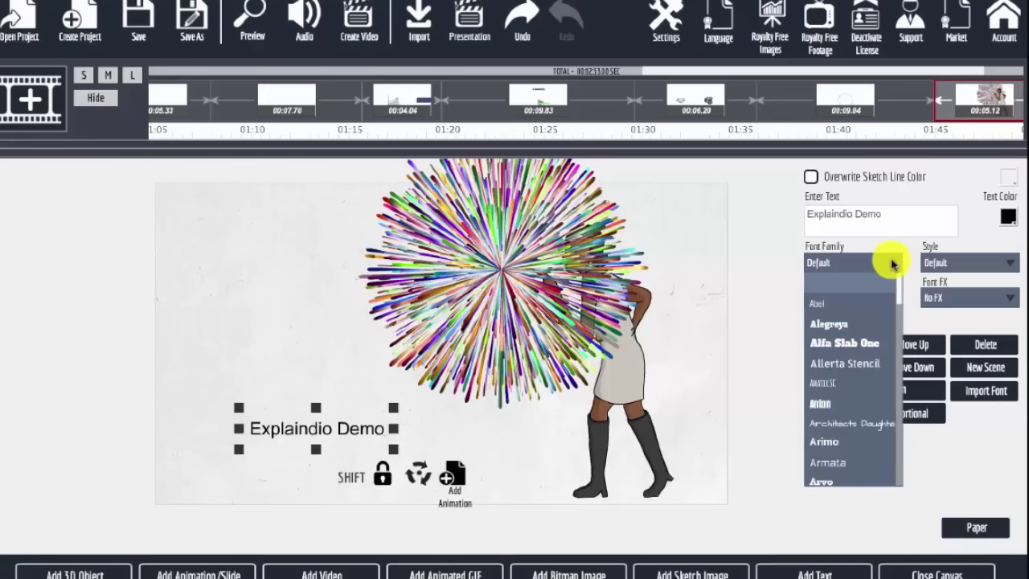
click(891, 263)
click(888, 295)
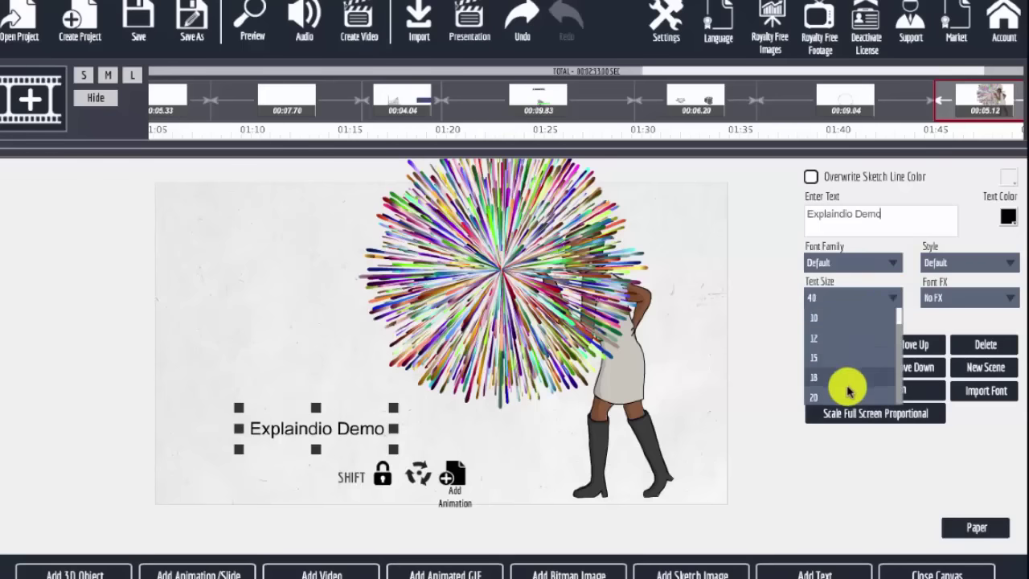
click(846, 394)
click(893, 296)
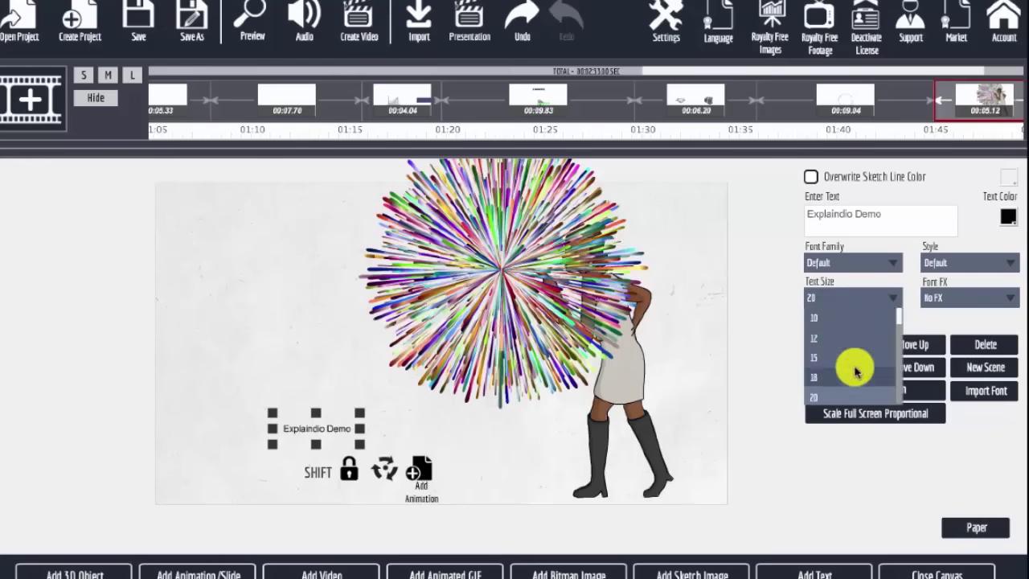
scroll(854, 370, down, 5)
click(824, 392)
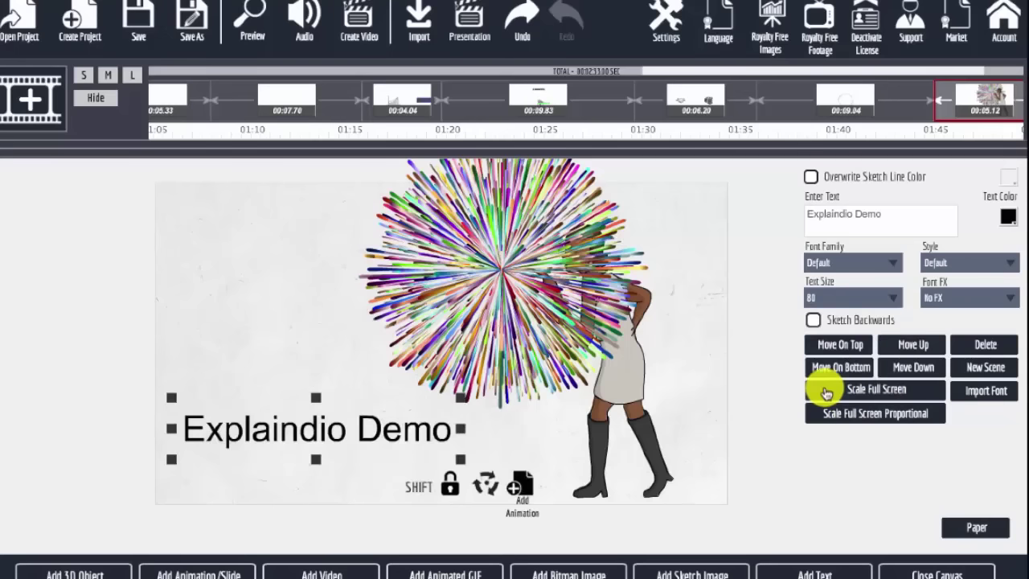
Set the "Explaindio Demo" text's font to Alfa Slab One and move the text slightly right so it sits inside the canvas
click(876, 265)
click(837, 343)
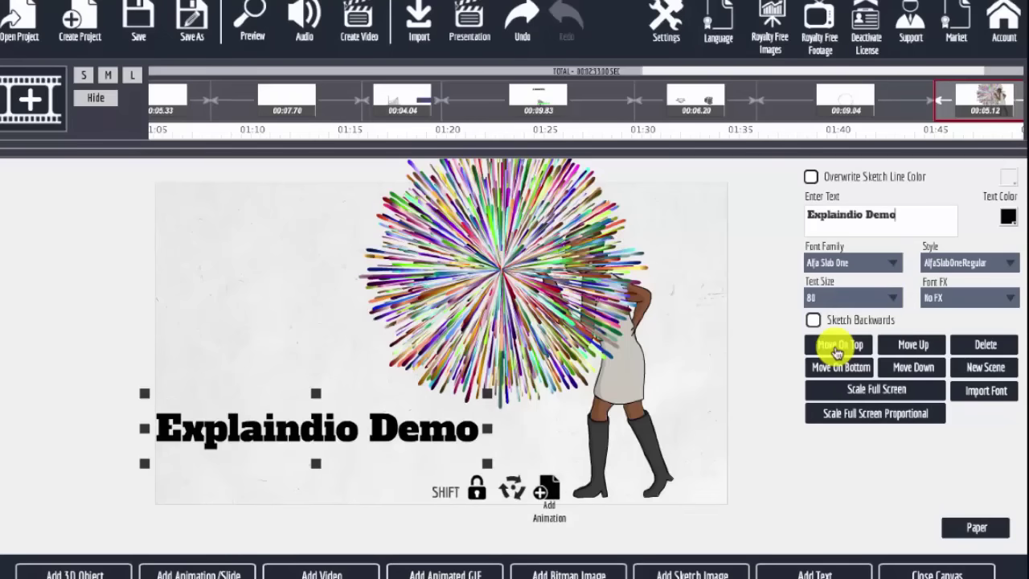
drag(319, 431, 354, 438)
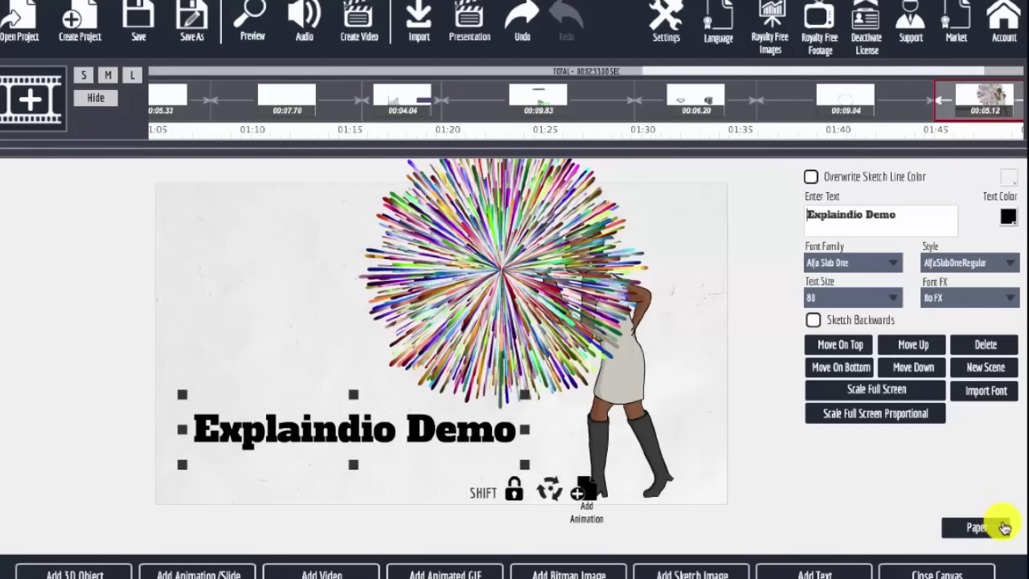
Close the canvas and preview the scene's full animation
click(939, 572)
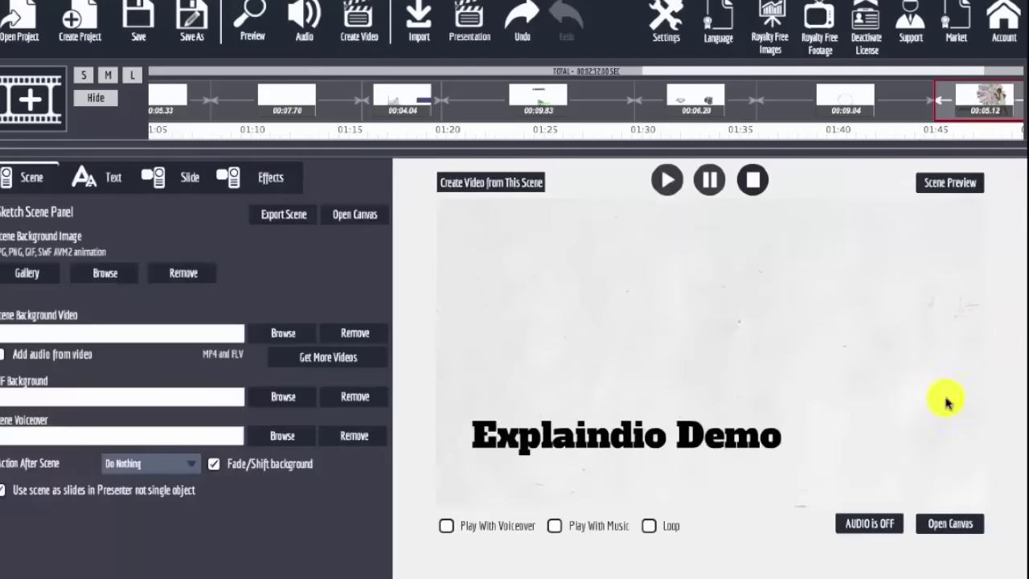
click(953, 183)
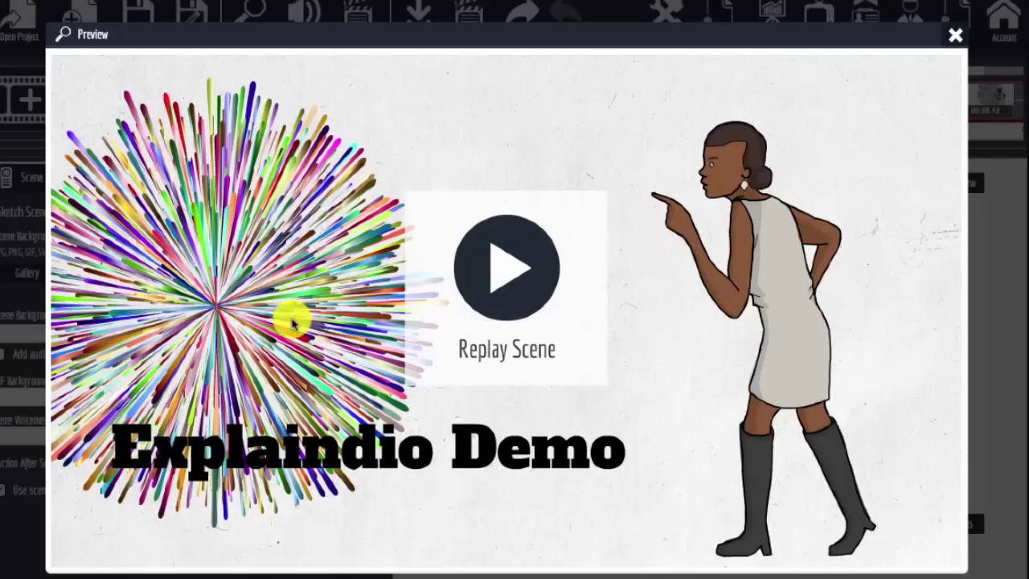
click(954, 35)
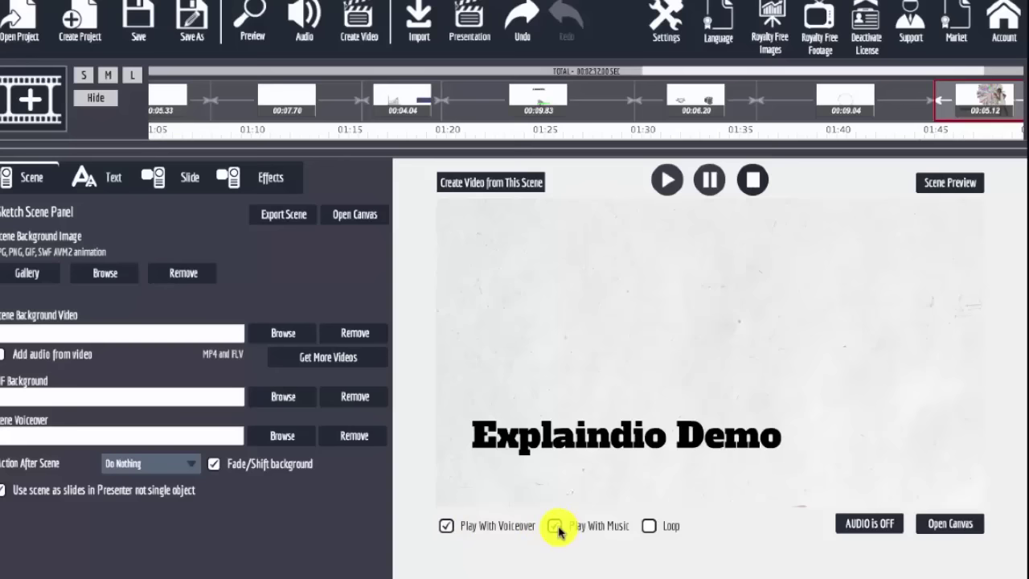
Try looped playback, and switch off the Loop, Play With Music and Play With Voiceover options
click(649, 525)
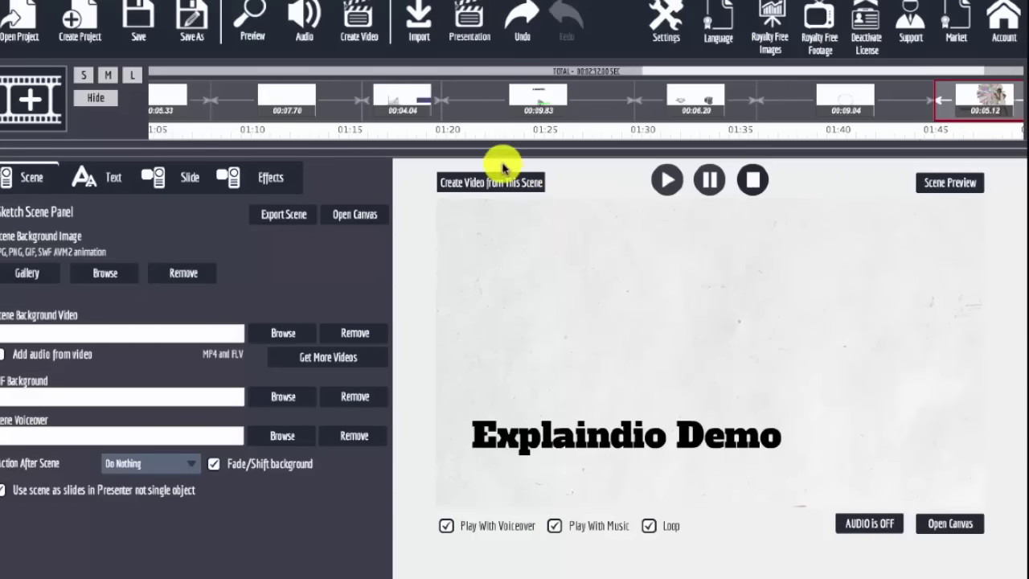
click(648, 526)
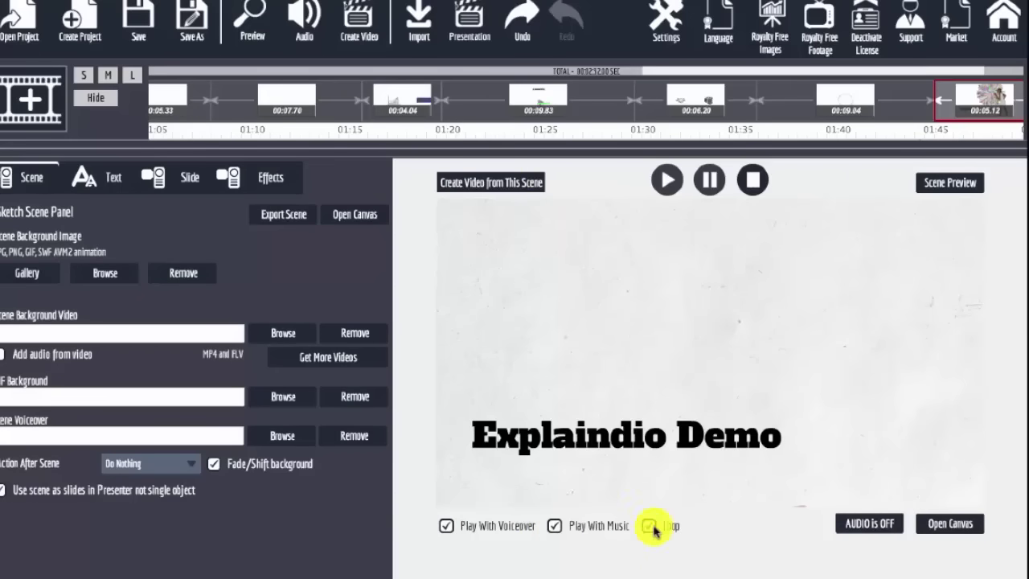
click(554, 526)
click(446, 526)
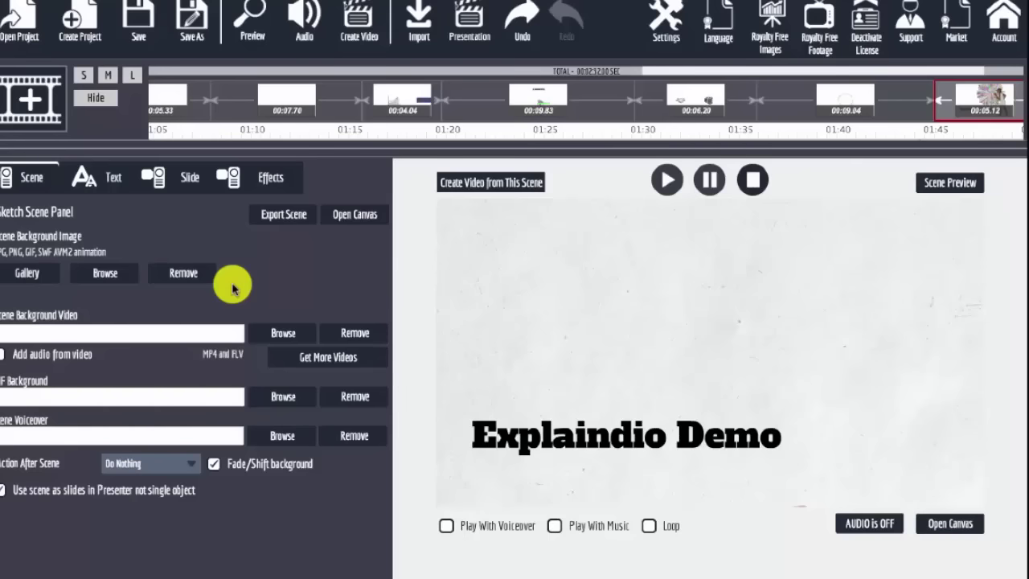
Set 5 Second Countdown HD.mp4 as the scene's background video and choose Fade Out as the action after the scene
click(28, 274)
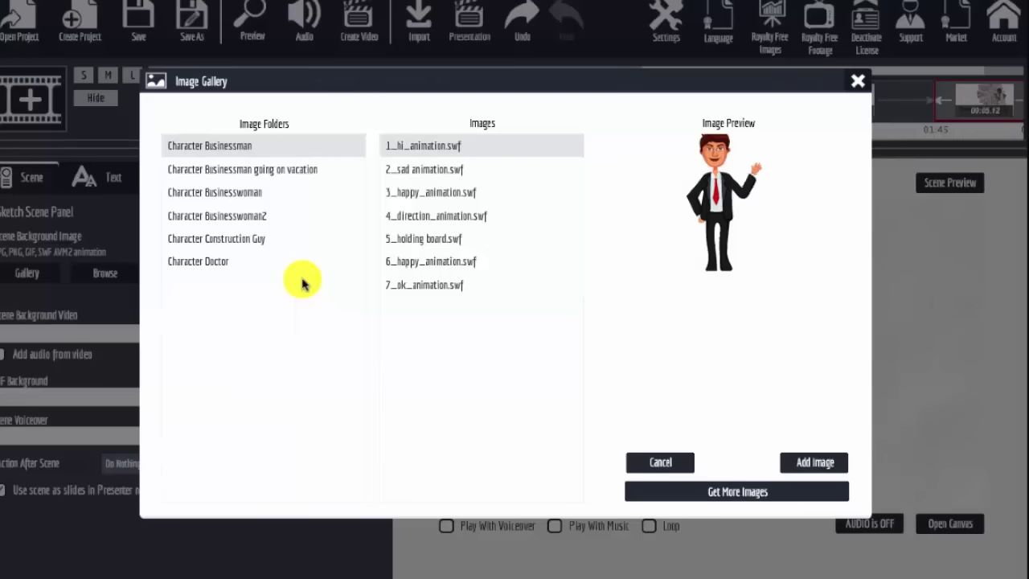
click(860, 77)
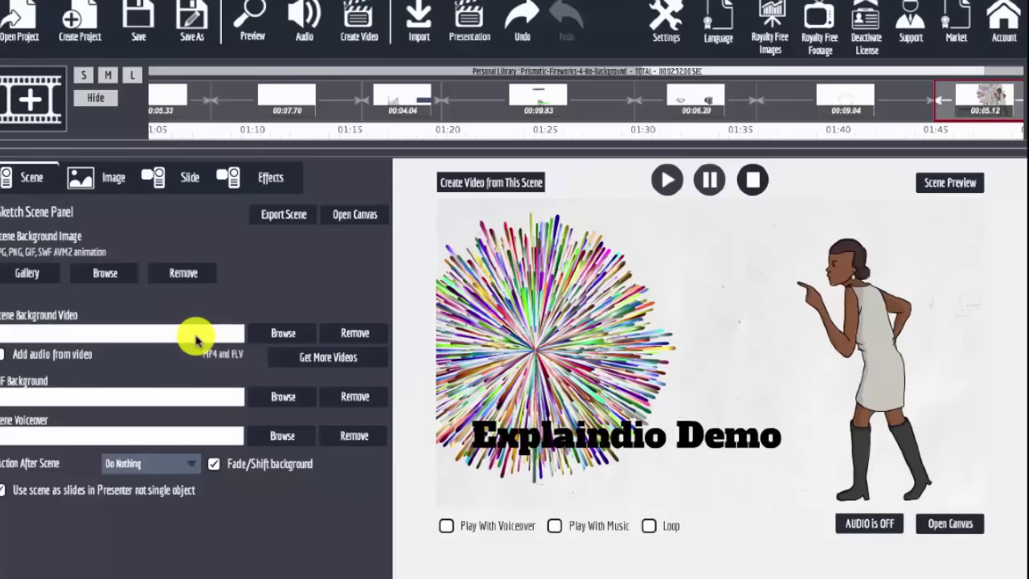
click(283, 333)
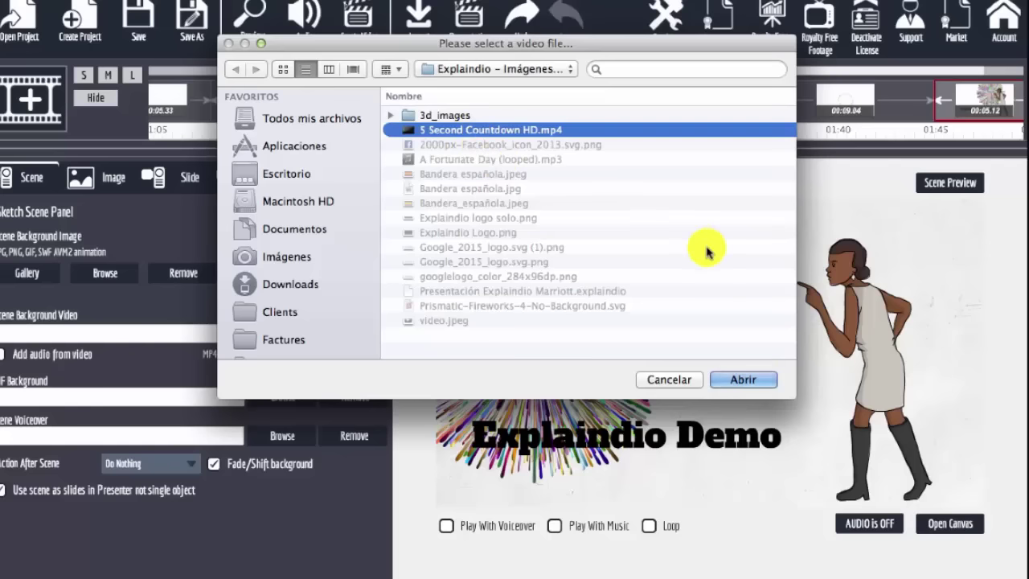
click(743, 381)
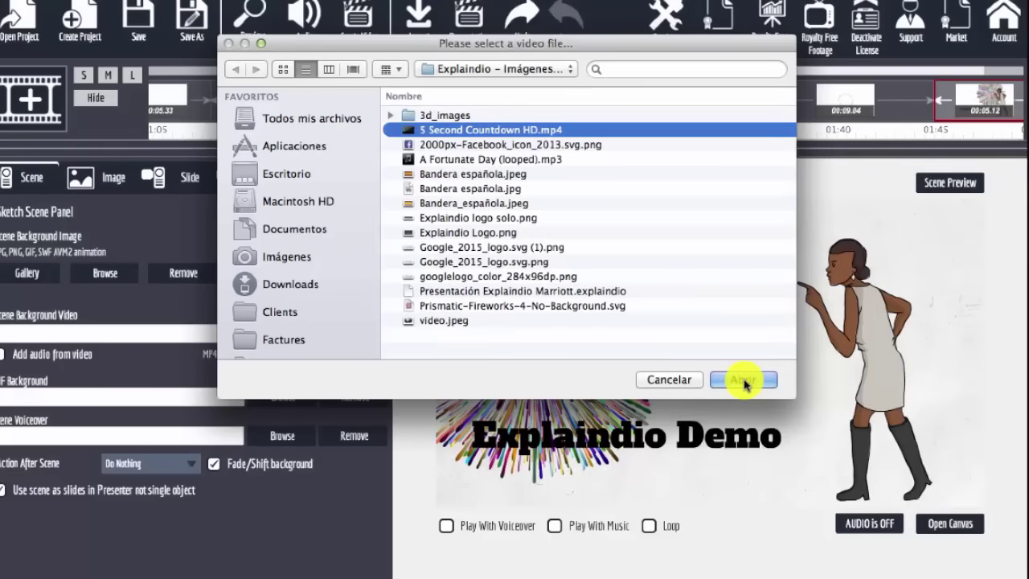
click(744, 381)
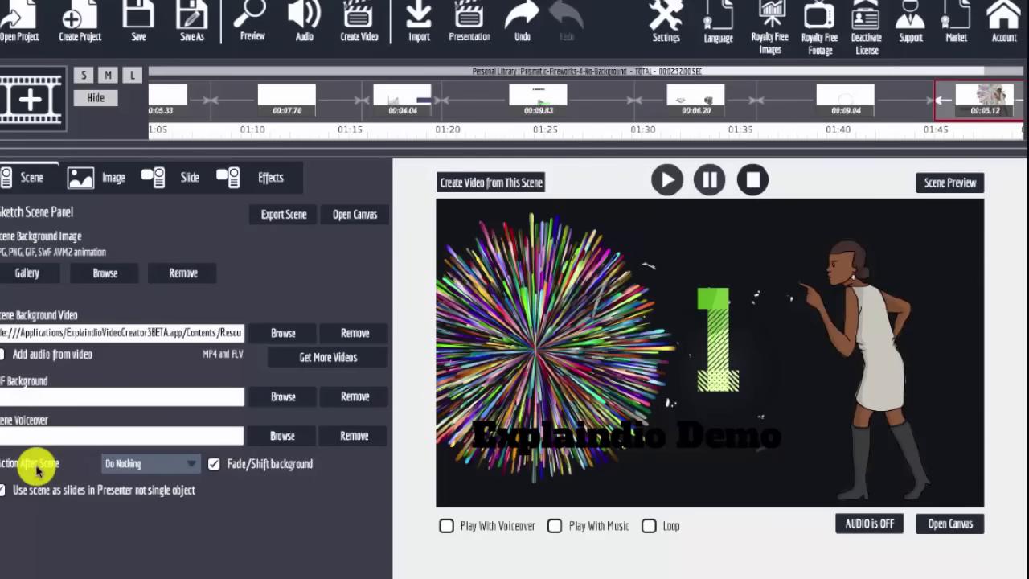
click(190, 470)
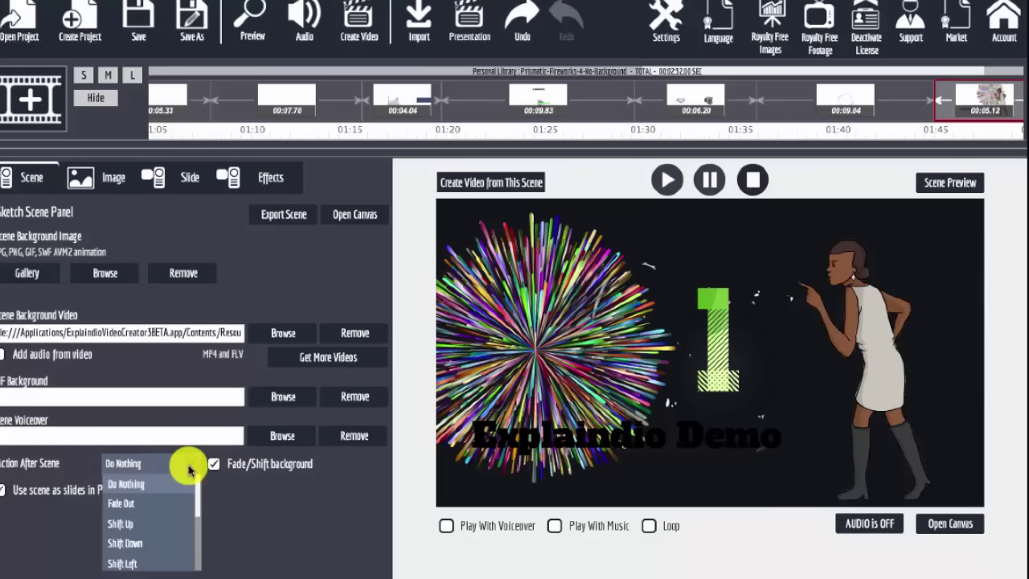
click(138, 505)
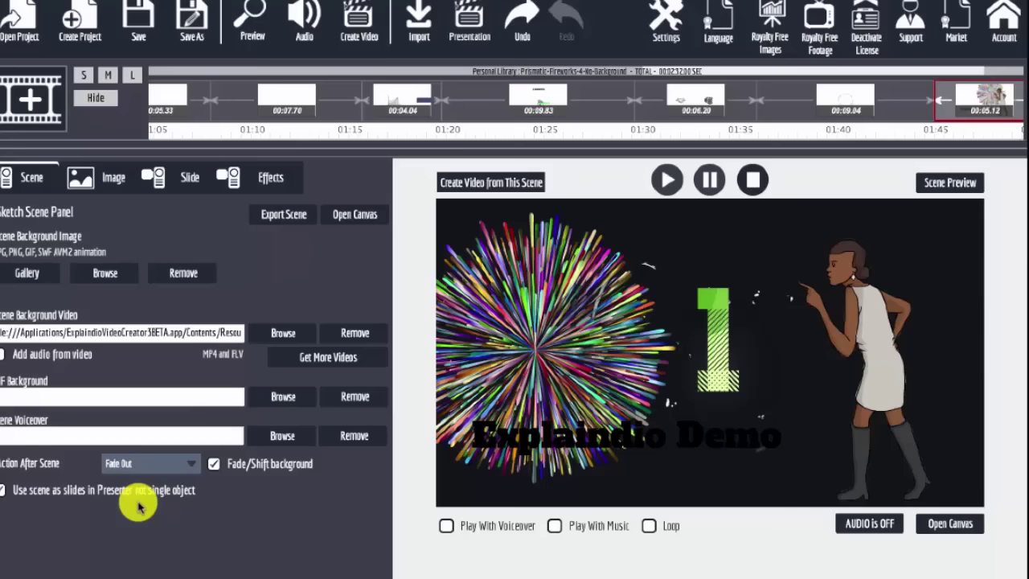
Review the image, slide and effects settings of the fireworks sketch, and inspect the woman and fireworks sketches on the canvas
click(96, 183)
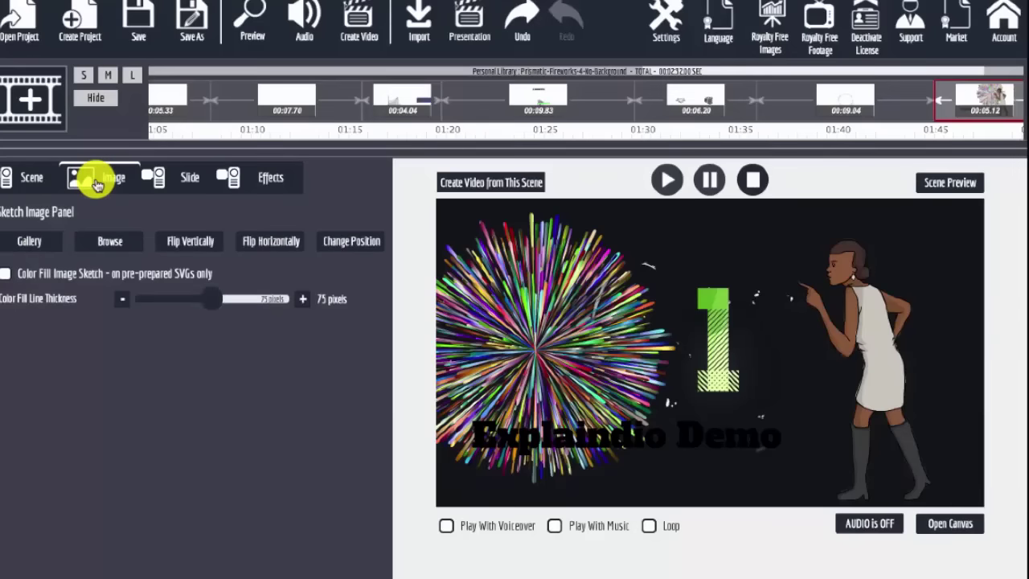
click(182, 185)
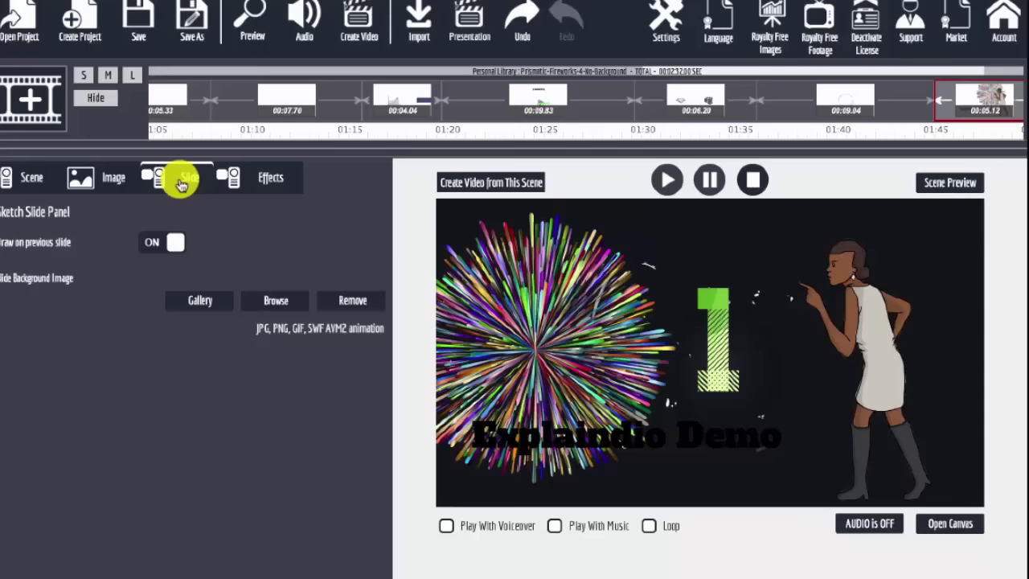
click(261, 181)
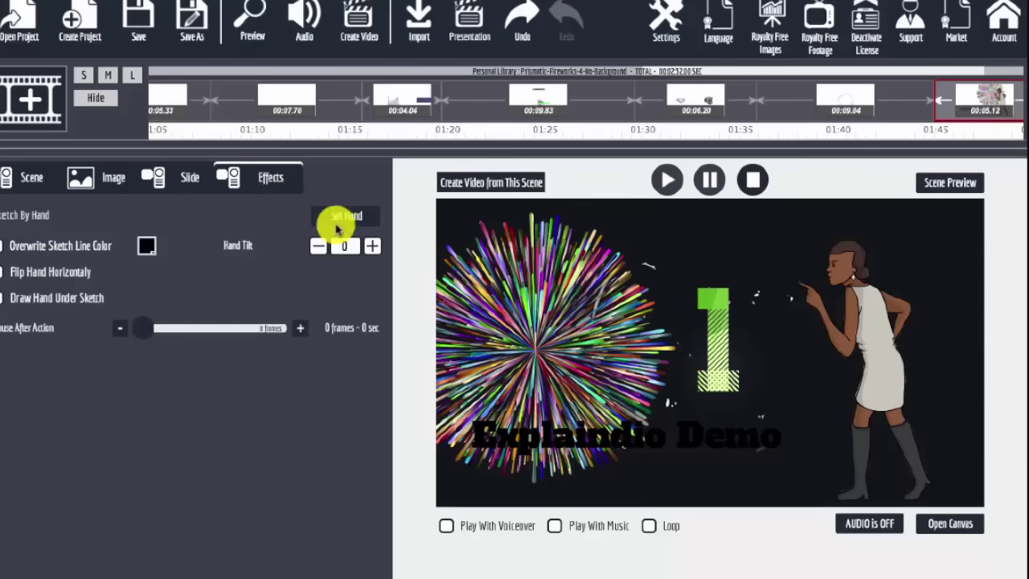
click(950, 524)
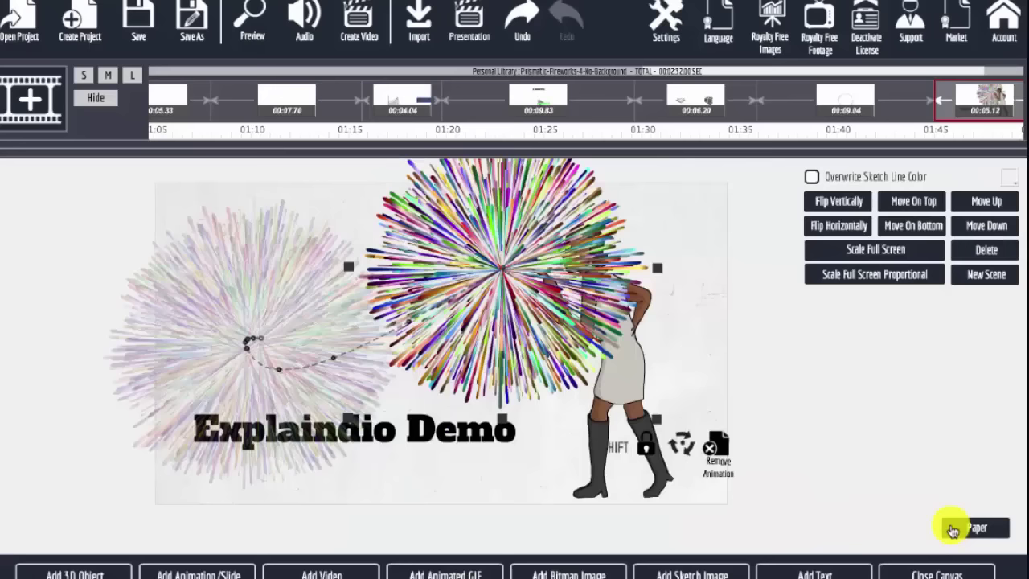
click(641, 432)
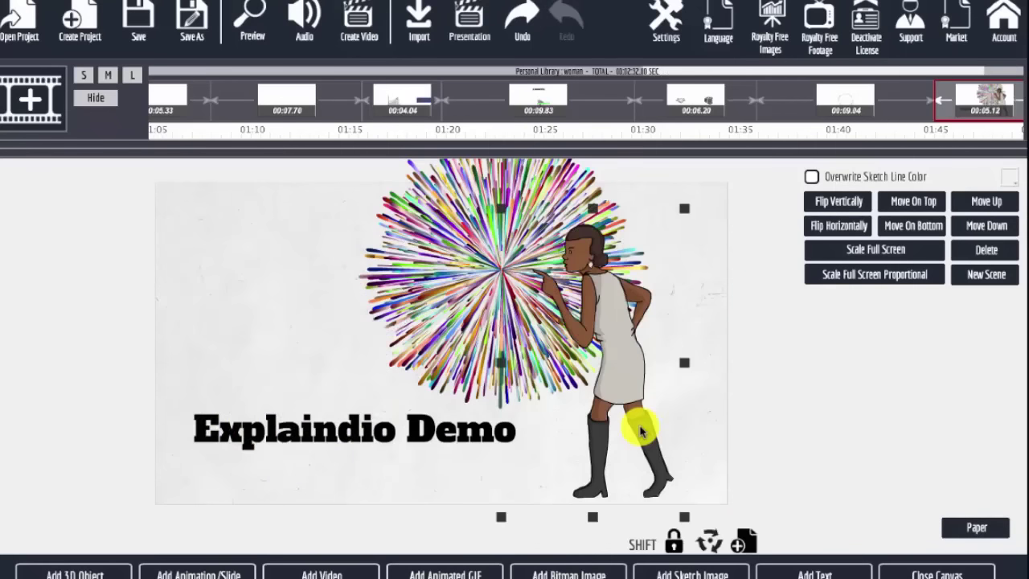
click(438, 294)
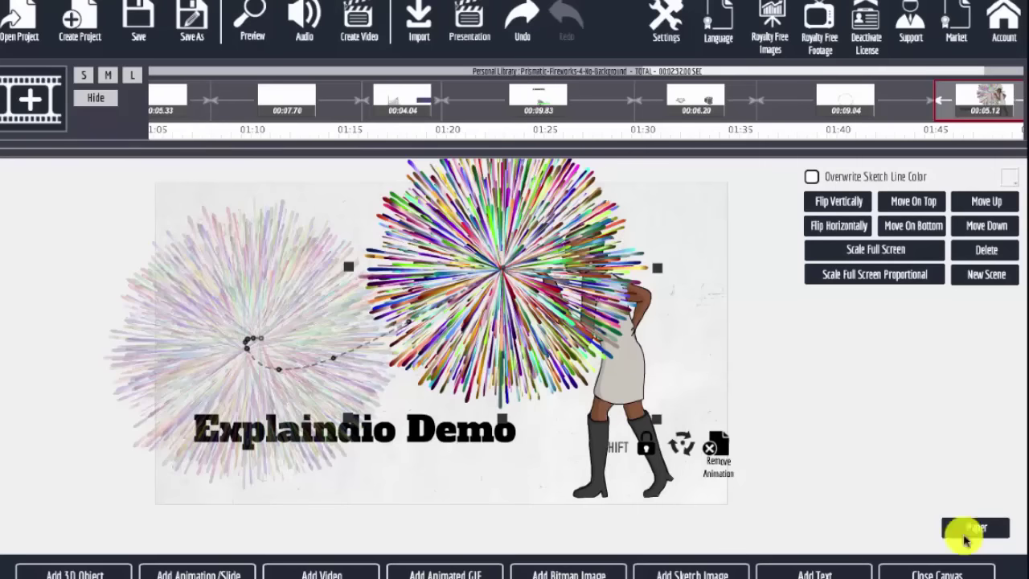
click(936, 573)
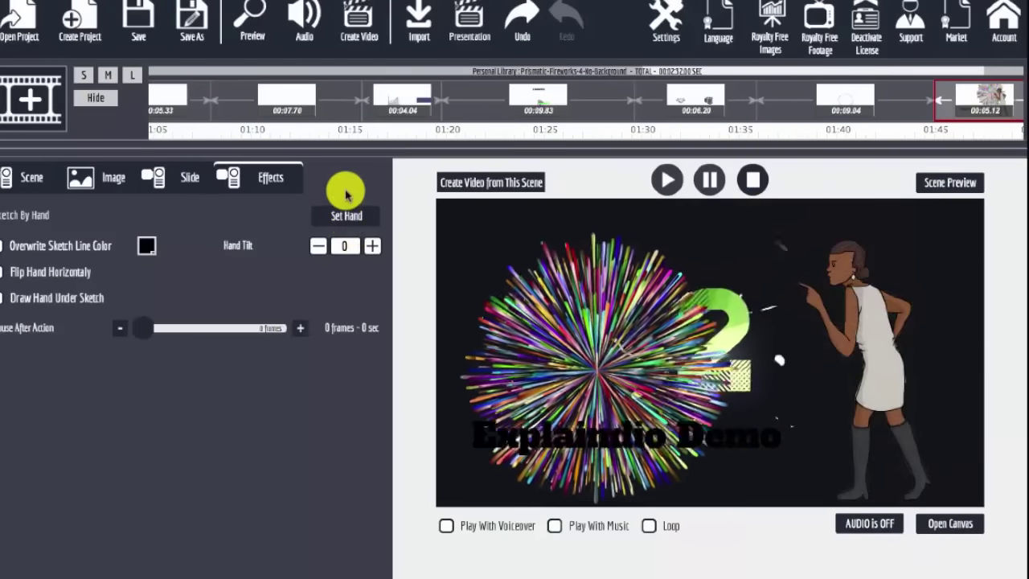
Give the fireworks sketch the drawing hand that holds a paintbrush, and overwrite its sketch line color with green
click(342, 217)
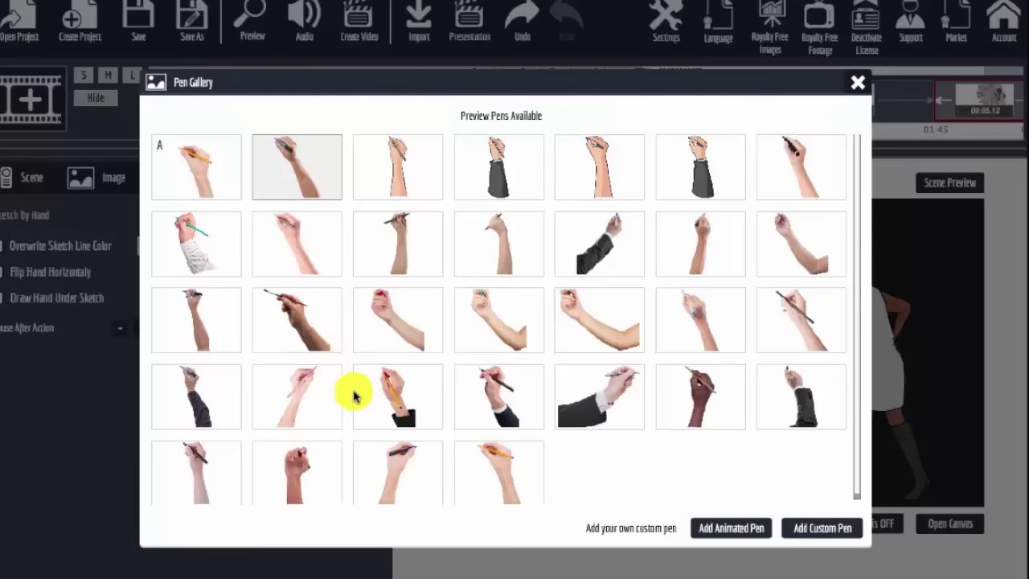
click(294, 328)
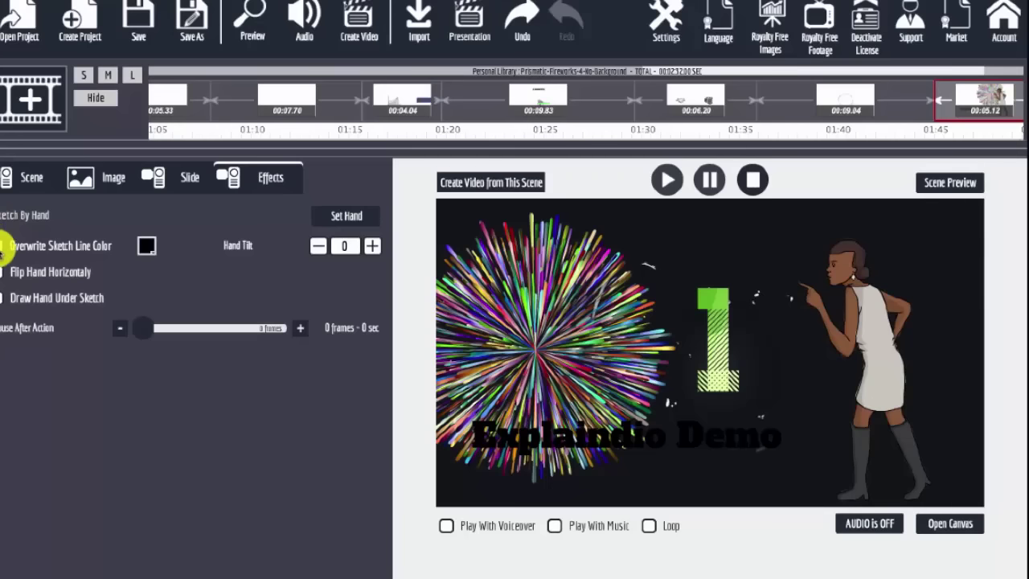
click(3, 246)
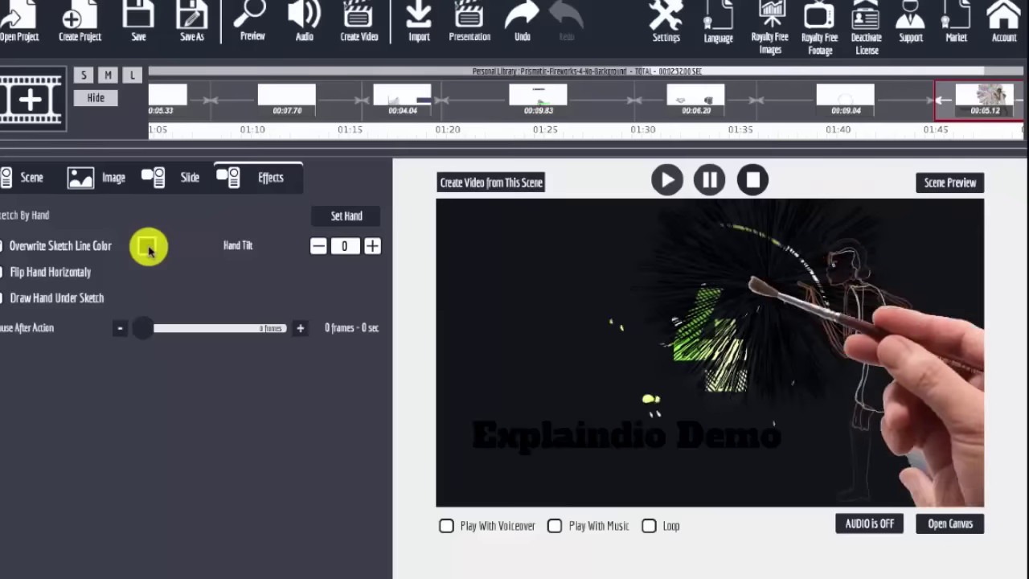
click(148, 250)
click(222, 265)
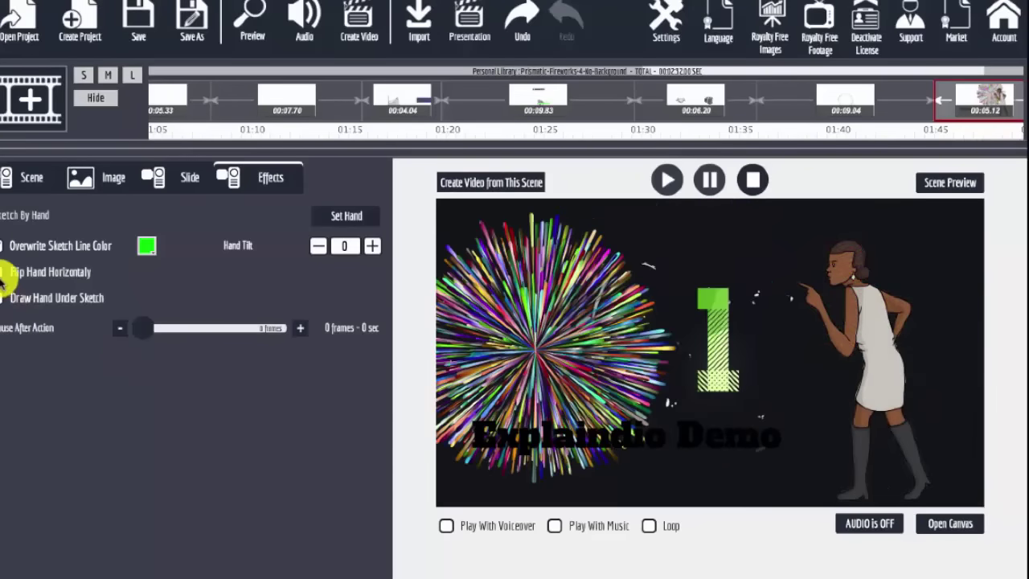
Flip the fireworks sketch's drawing hand horizontally and replace it with the bare-armed hand holding a green marker
click(4, 272)
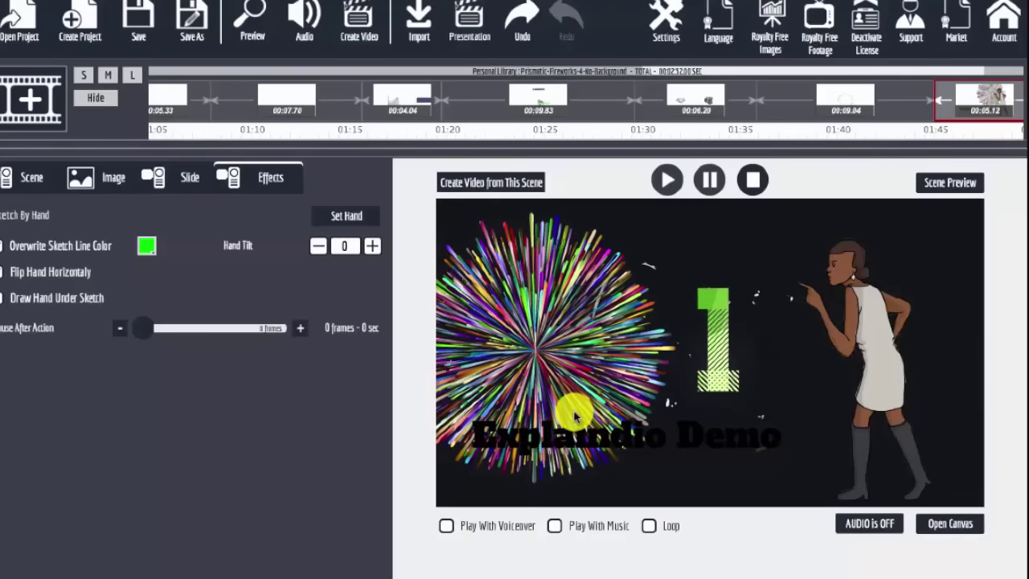
click(348, 217)
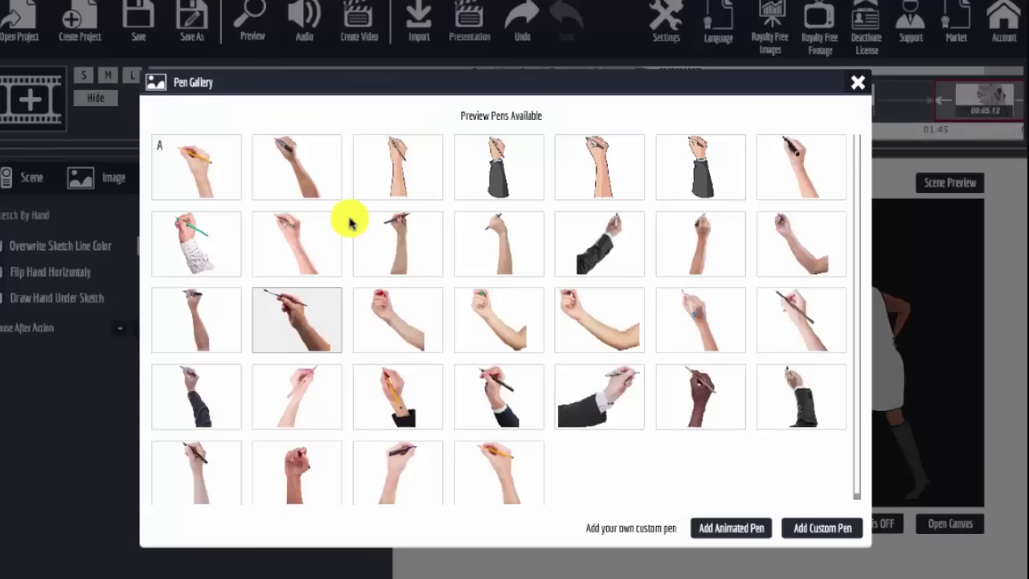
click(491, 318)
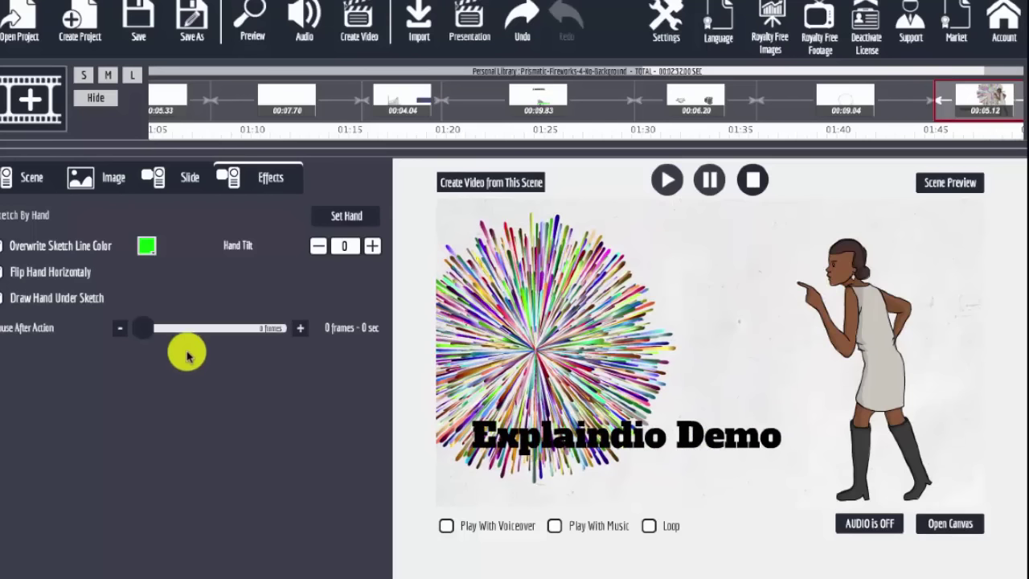
mouse_move(144, 333)
mouse_down()
mouse_move(246, 338)
mouse_move(133, 336)
mouse_up()
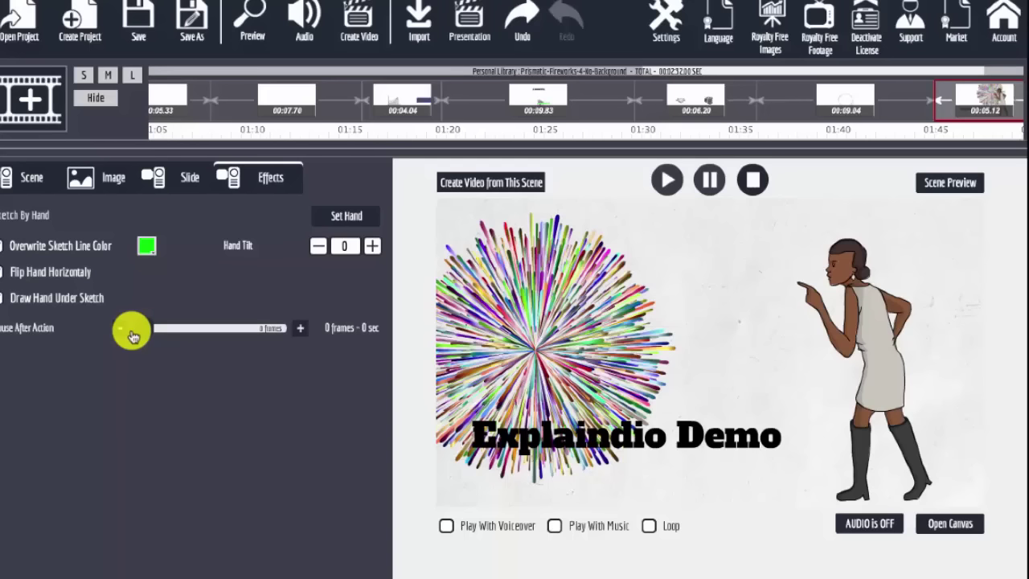
Add a new scene with a blank canvas to the project and open the library of animated slides for it
click(931, 539)
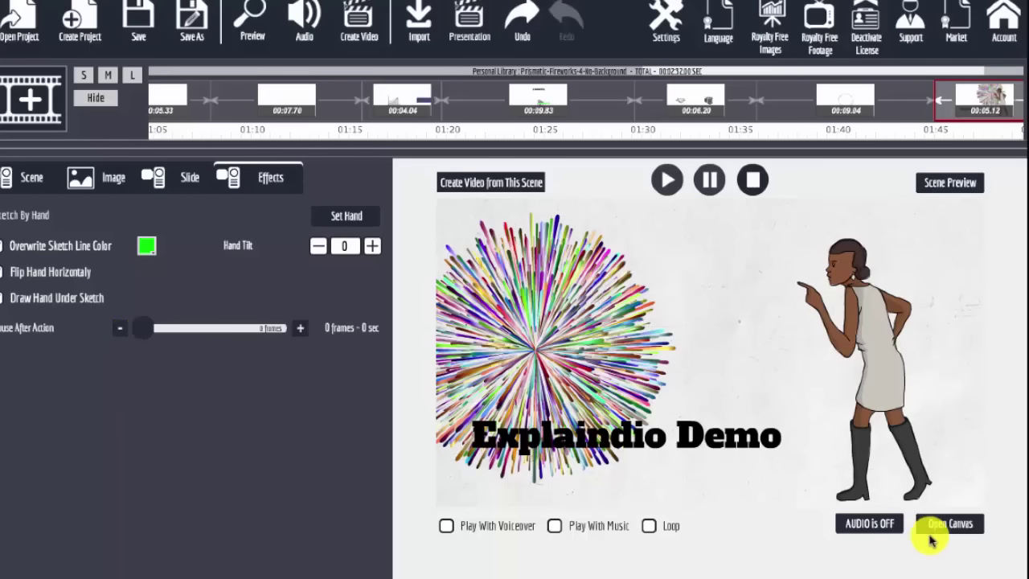
click(30, 96)
click(356, 303)
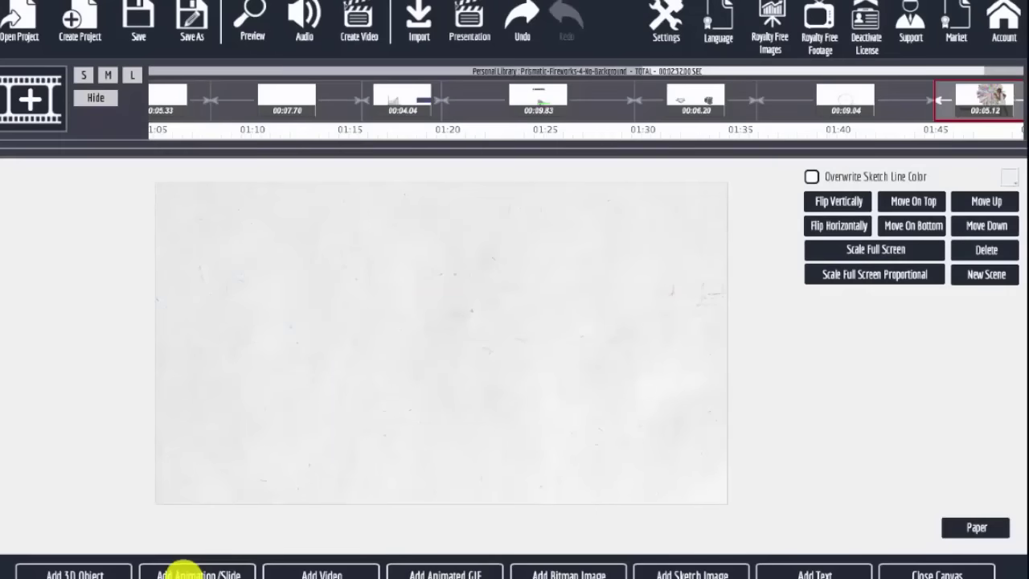
click(182, 571)
click(381, 304)
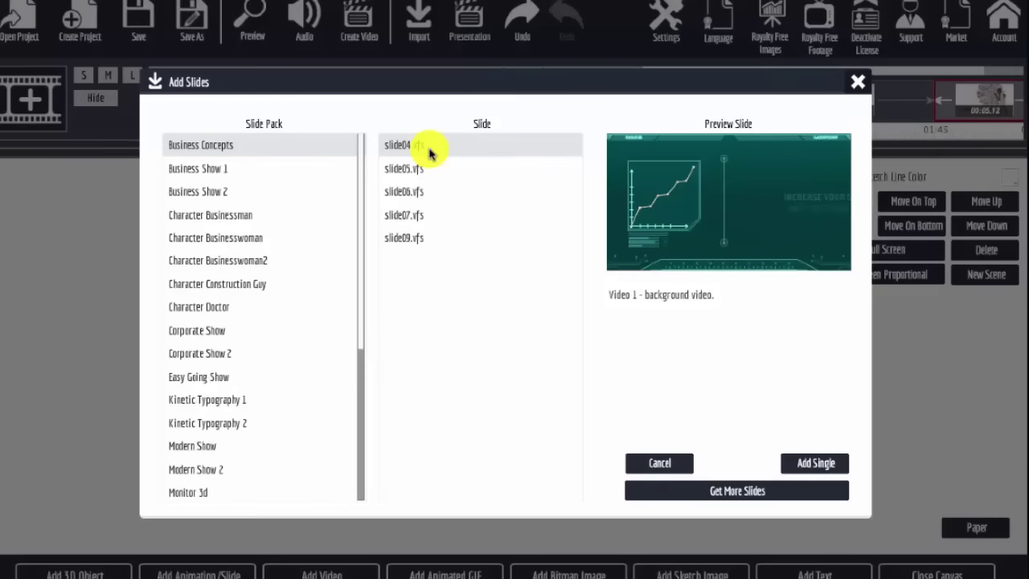
Examine the available slide packs and their previews, including Business Show 1, Character Businessman, Sales Letter, Show 3d and Text and Image
click(219, 169)
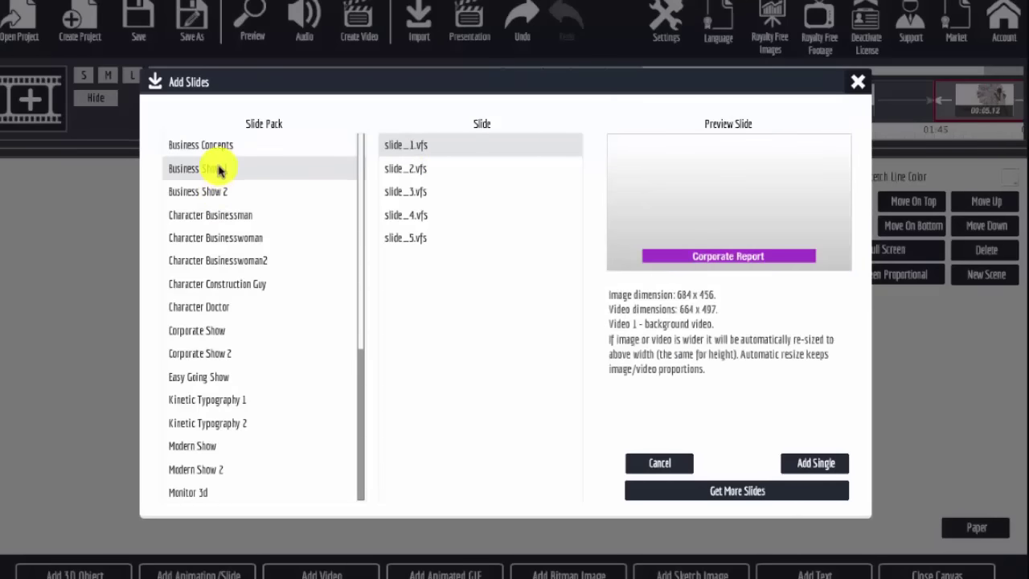
click(214, 213)
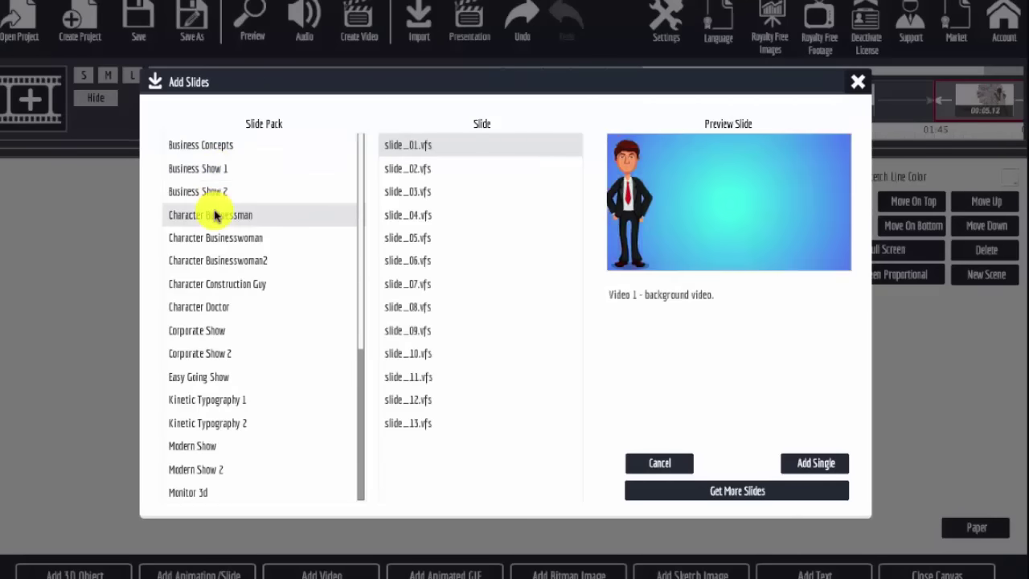
click(215, 262)
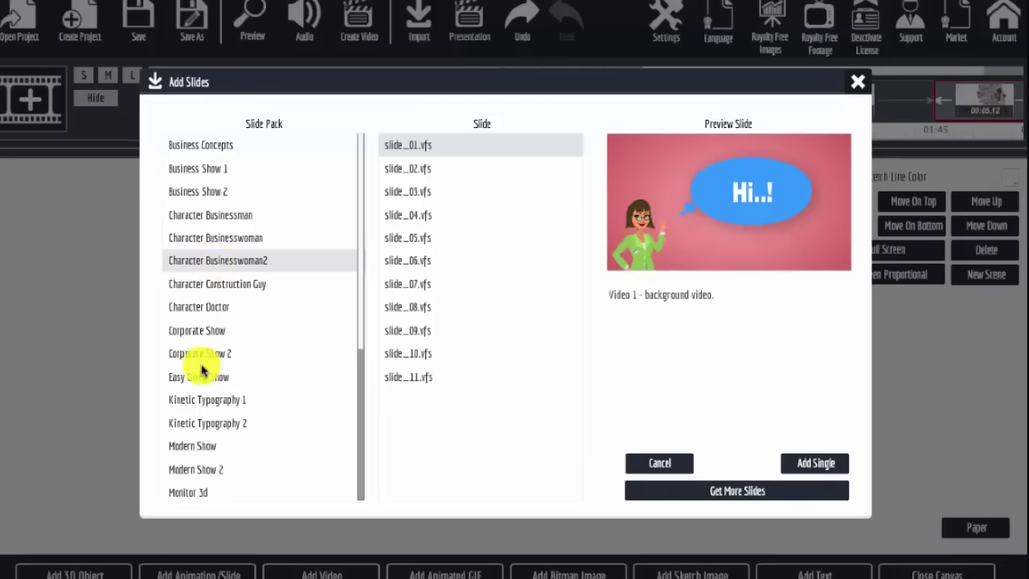
scroll(201, 386, down, 2)
scroll(201, 396, down, 3)
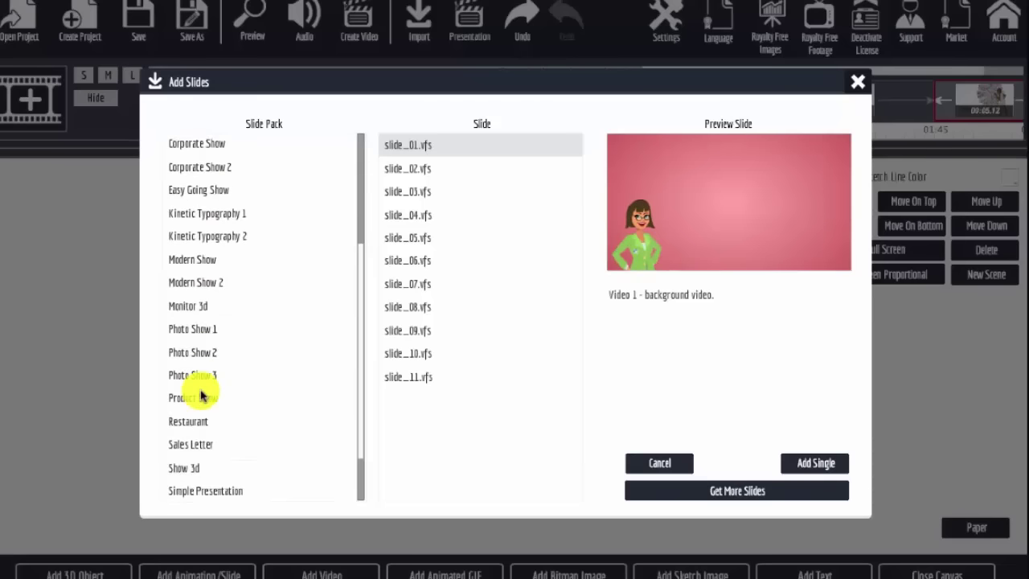
click(191, 443)
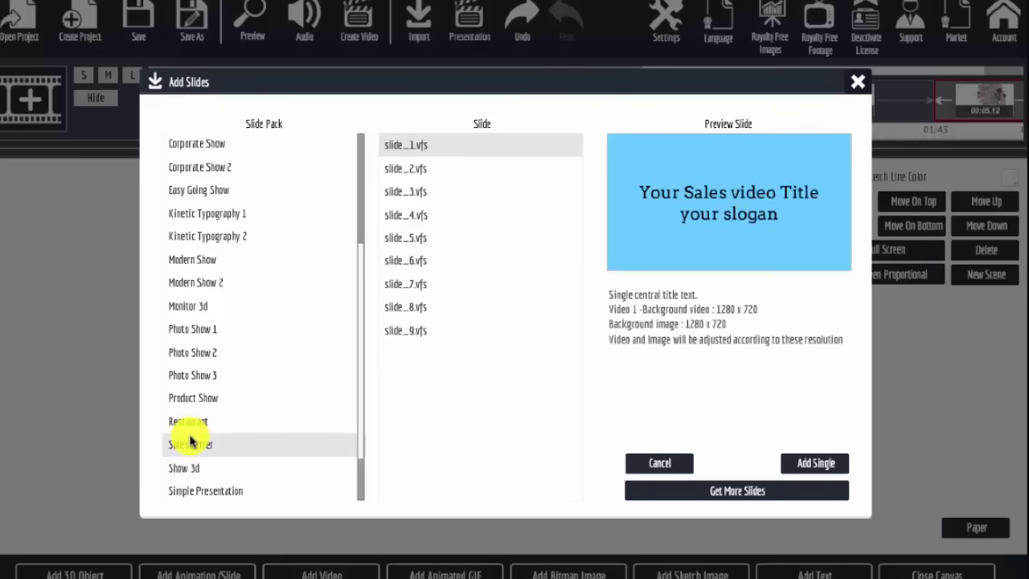
click(193, 468)
scroll(192, 466, down, 3)
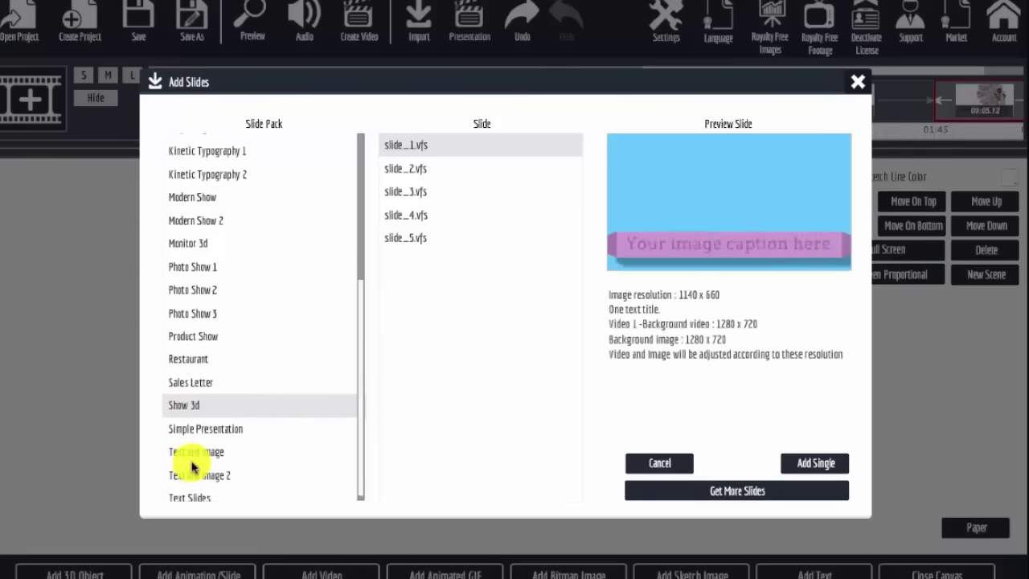
click(193, 447)
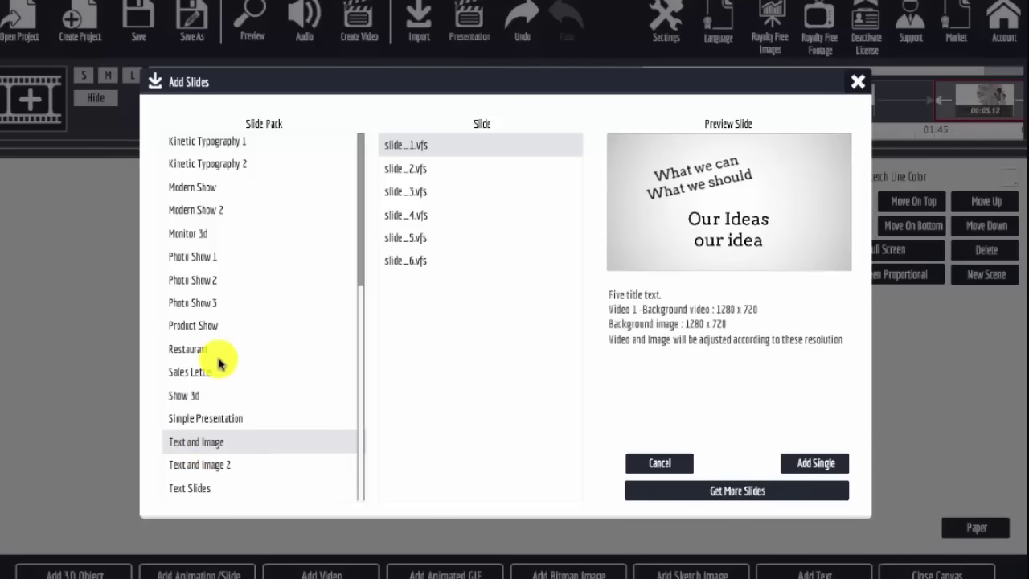
scroll(218, 364, up, 5)
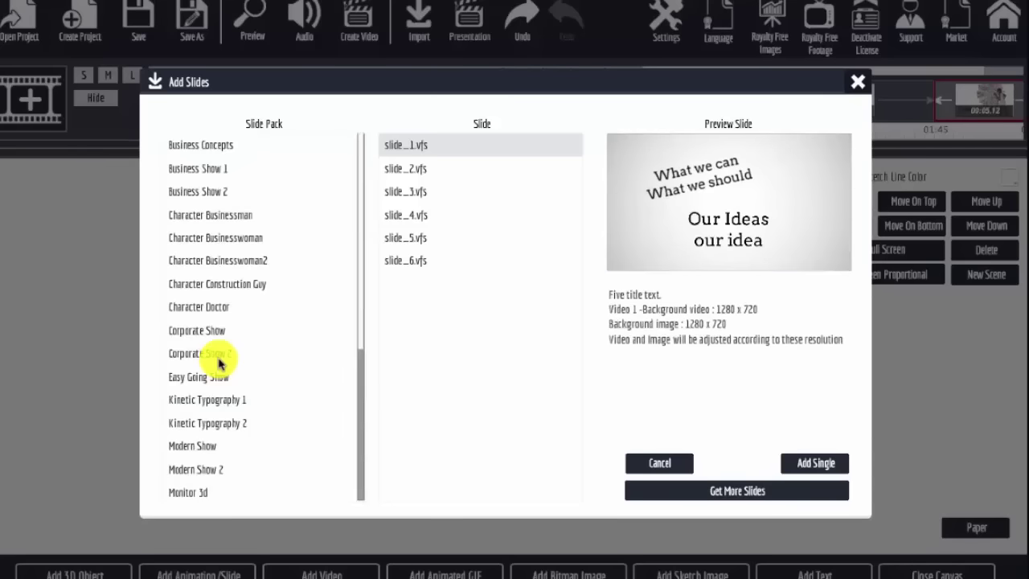
Add slide 01.vfs from the Character Businesswoman pack to the canvas with Don't Sketch enabled, and close the canvas
click(219, 238)
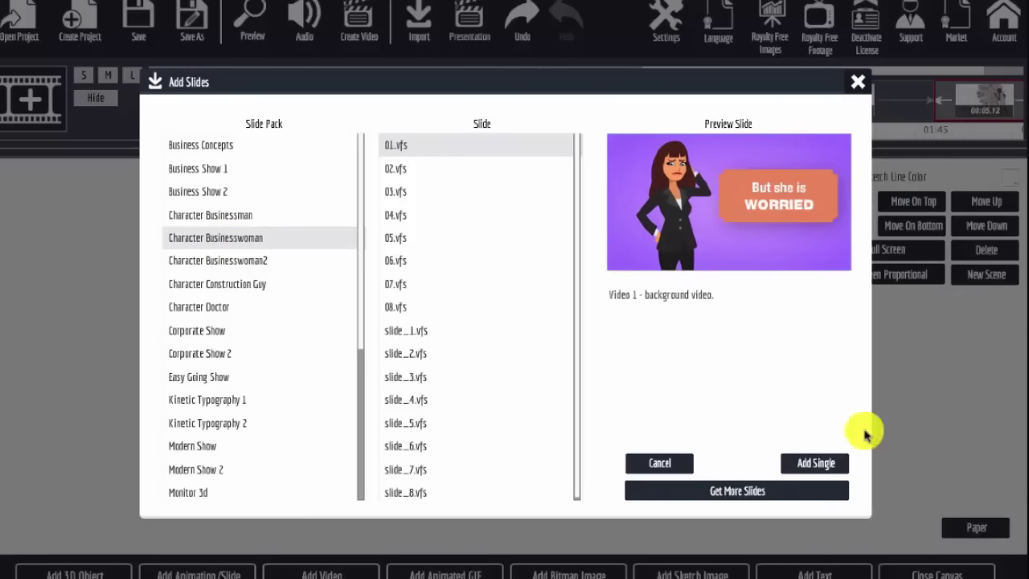
click(818, 462)
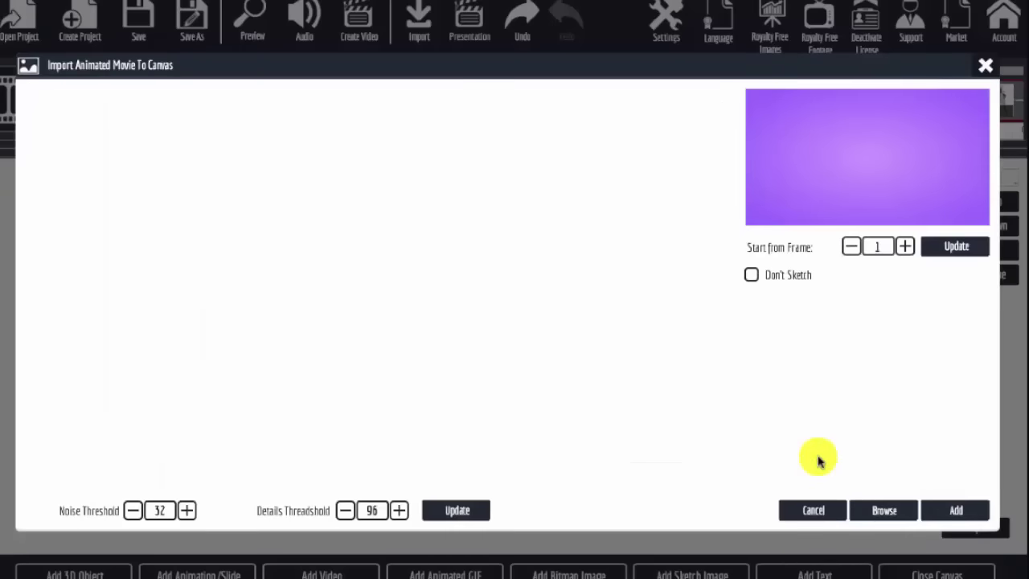
click(750, 275)
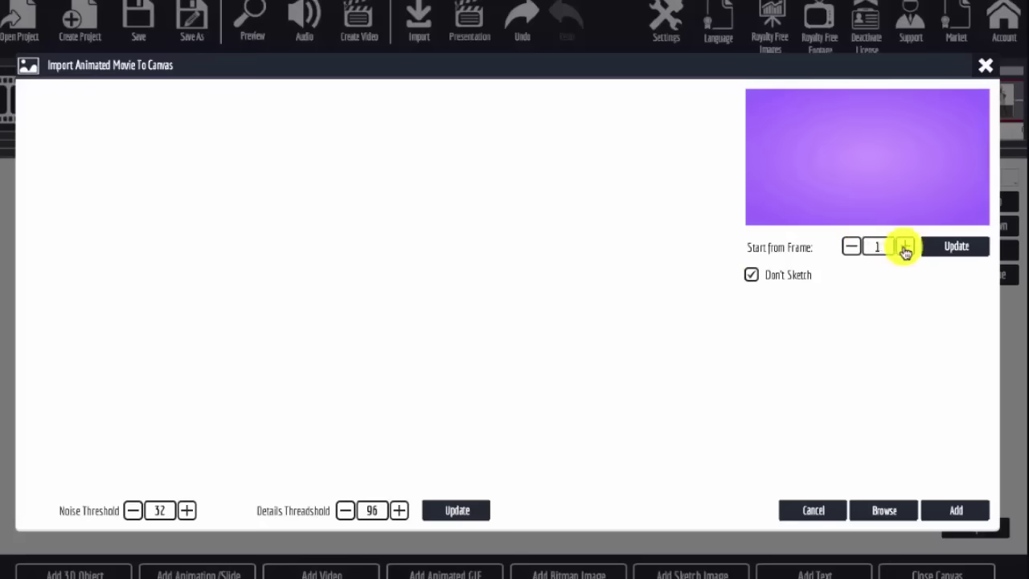
click(957, 508)
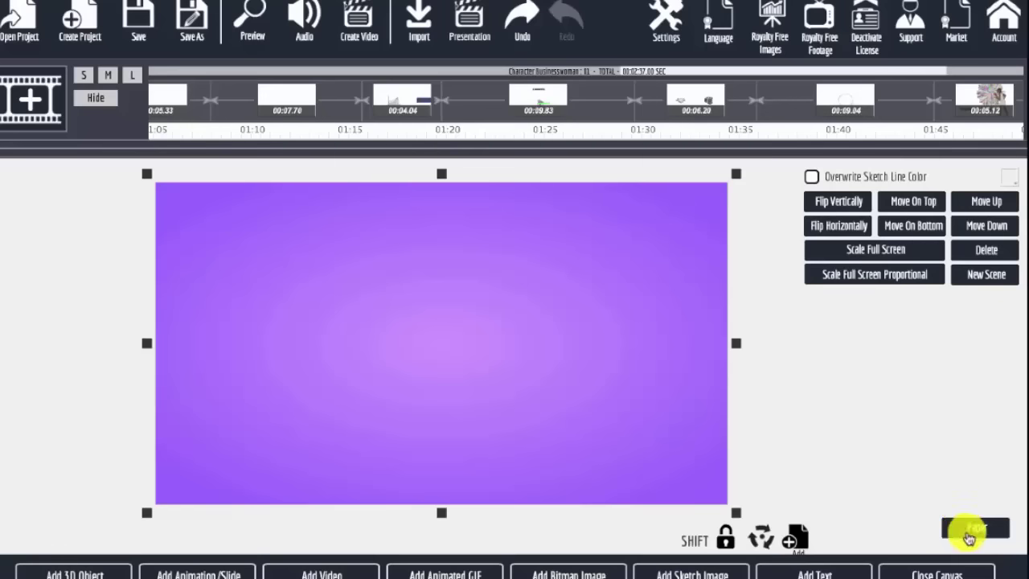
click(938, 571)
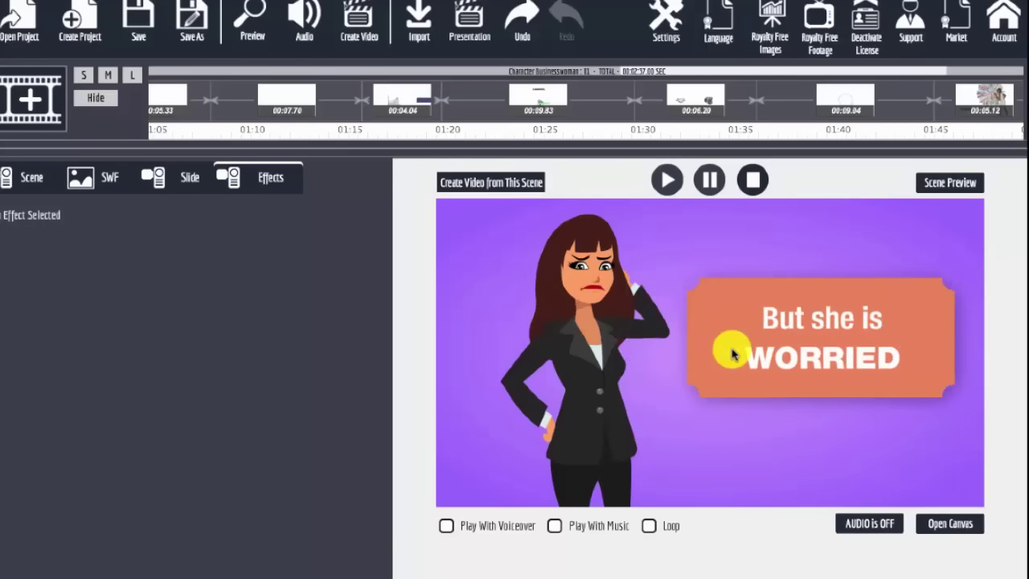
Review the scene, SWF and slide settings of the businesswoman animation
click(12, 179)
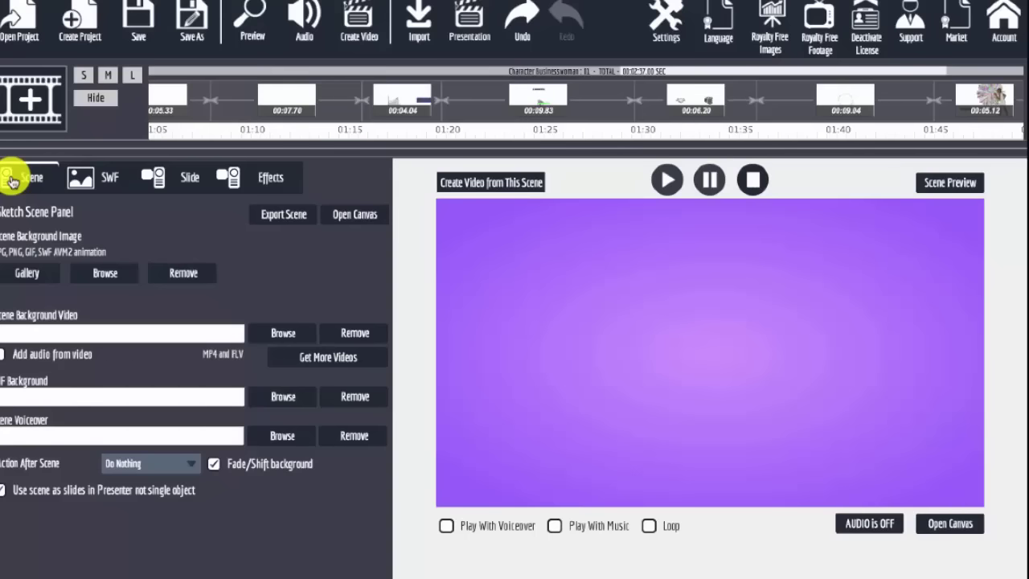
click(103, 185)
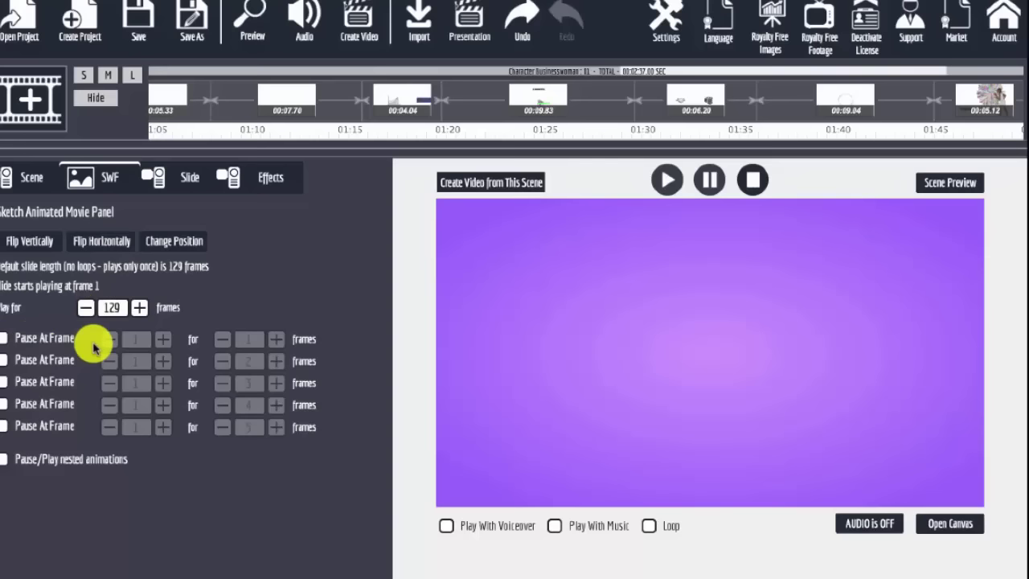
click(185, 180)
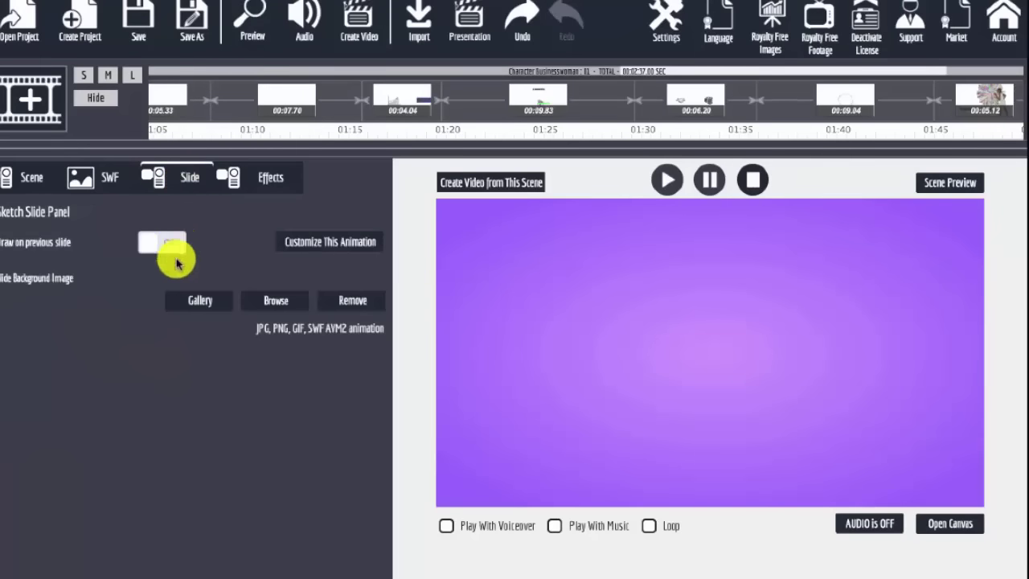
Customize the businesswoman animation's text with "Hello" in Text Area 1 and "How are you?" in Text Area 2
click(322, 240)
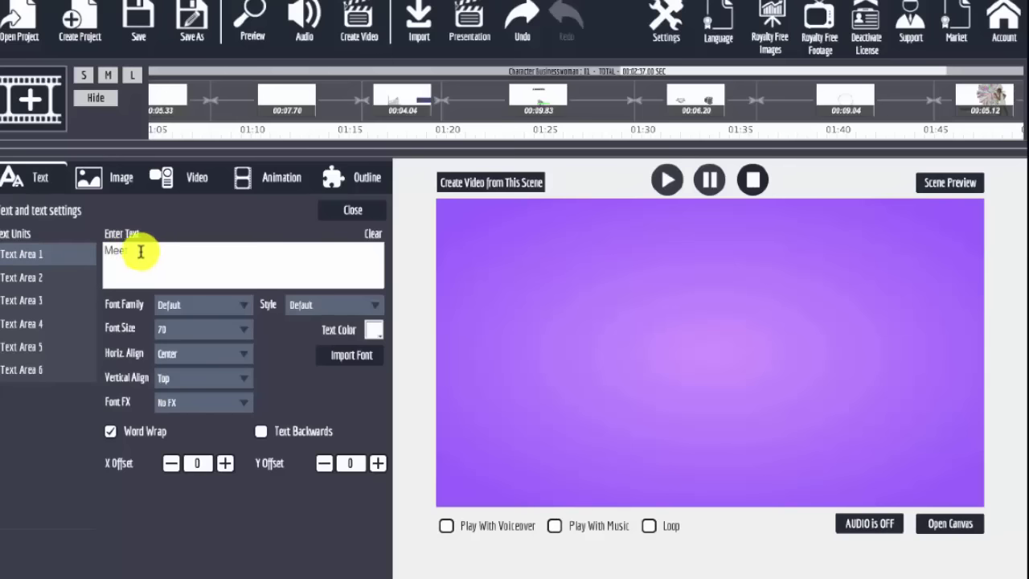
drag(141, 251, 100, 254)
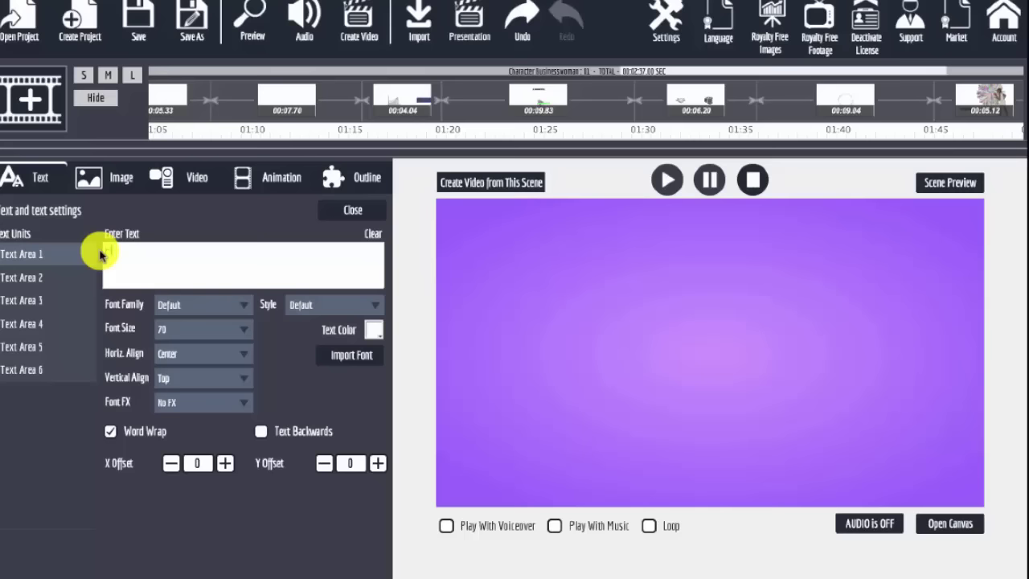
click(39, 277)
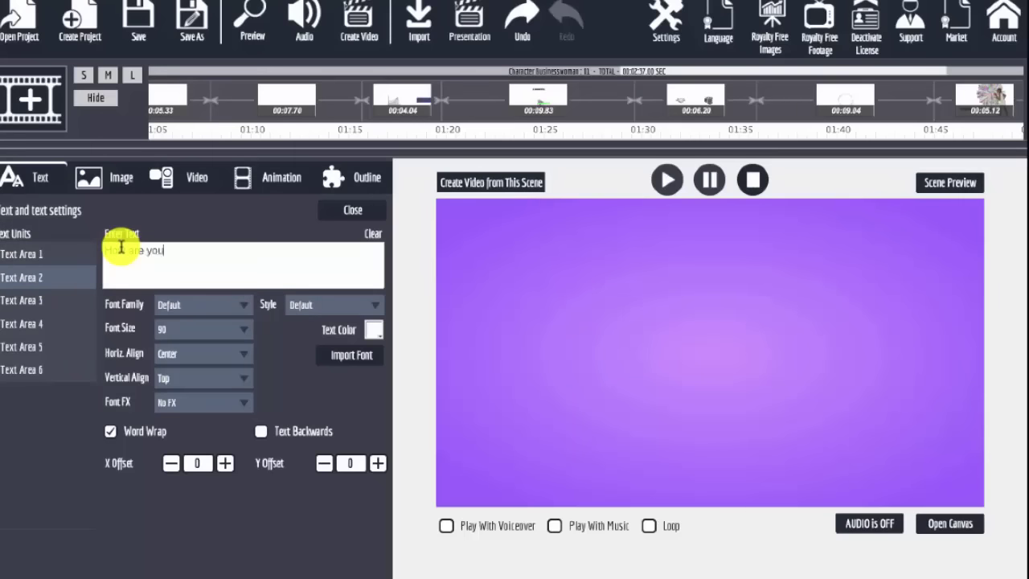
Play the scene preview to check the customized text, close it and return to the scene settings
click(939, 184)
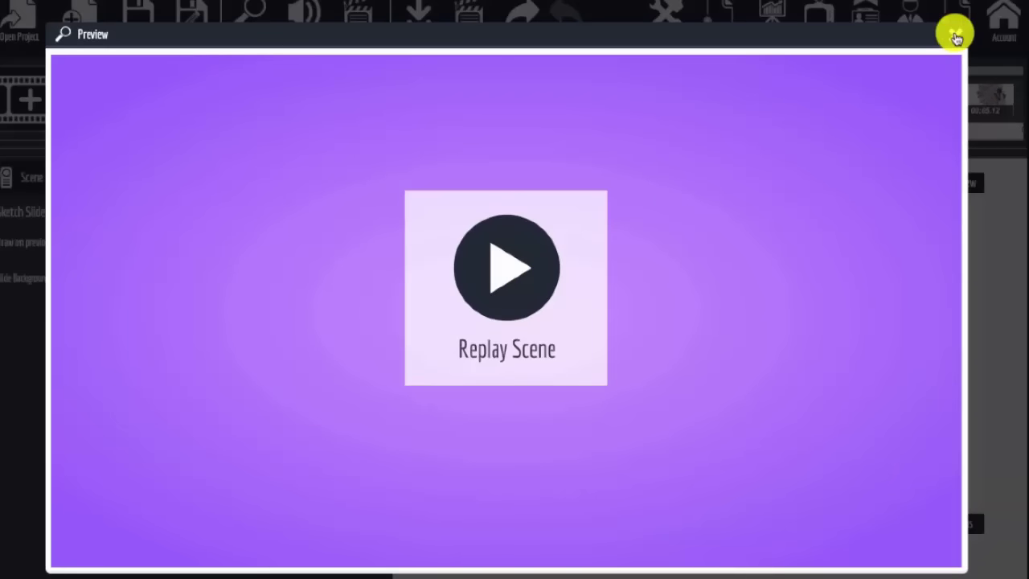
click(955, 37)
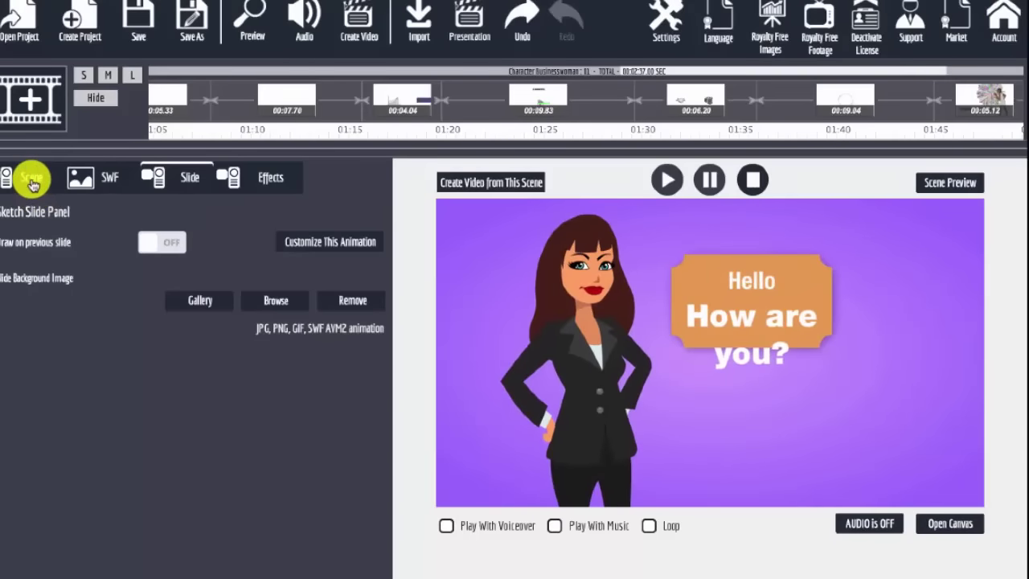
click(32, 183)
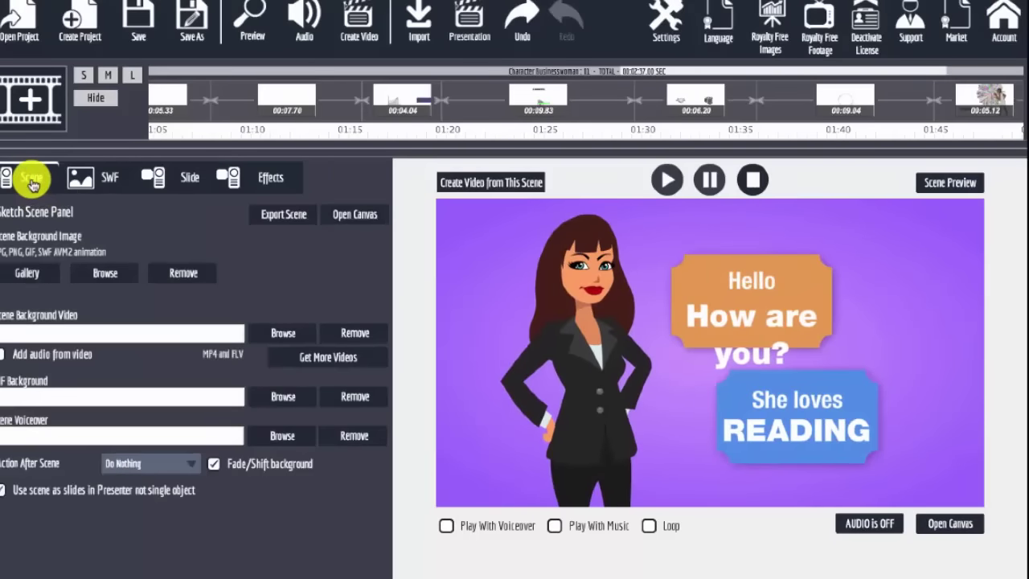
Review the animation's image, video, animation and outline customization options, trying Animation 1 on and off, and check the effects settings
click(177, 185)
click(322, 239)
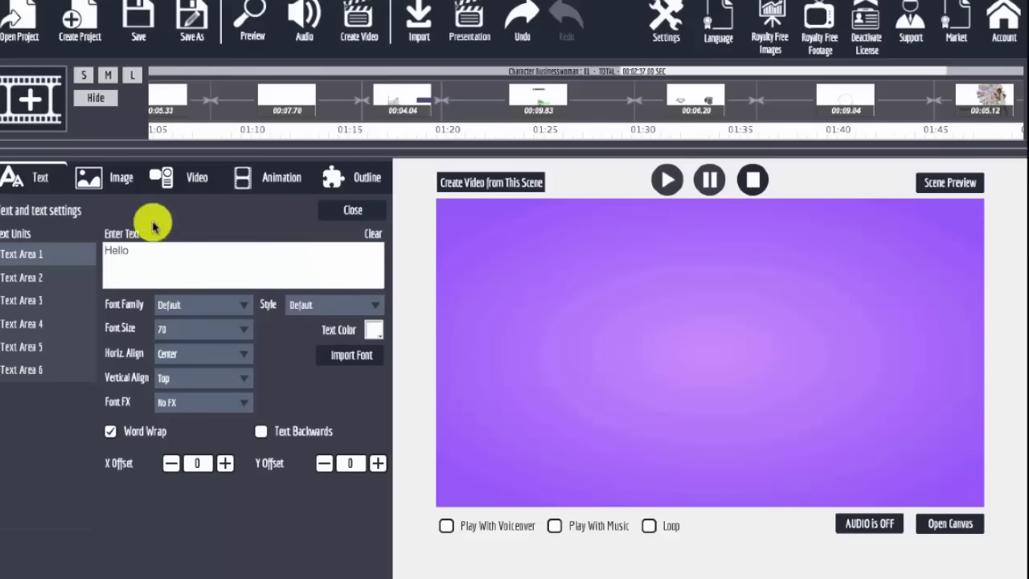
click(108, 183)
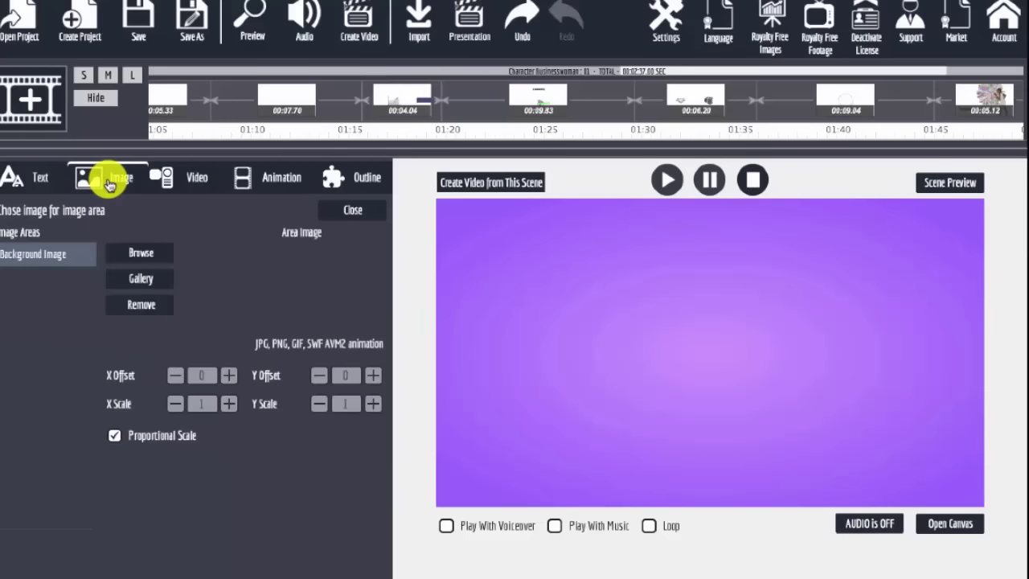
click(185, 179)
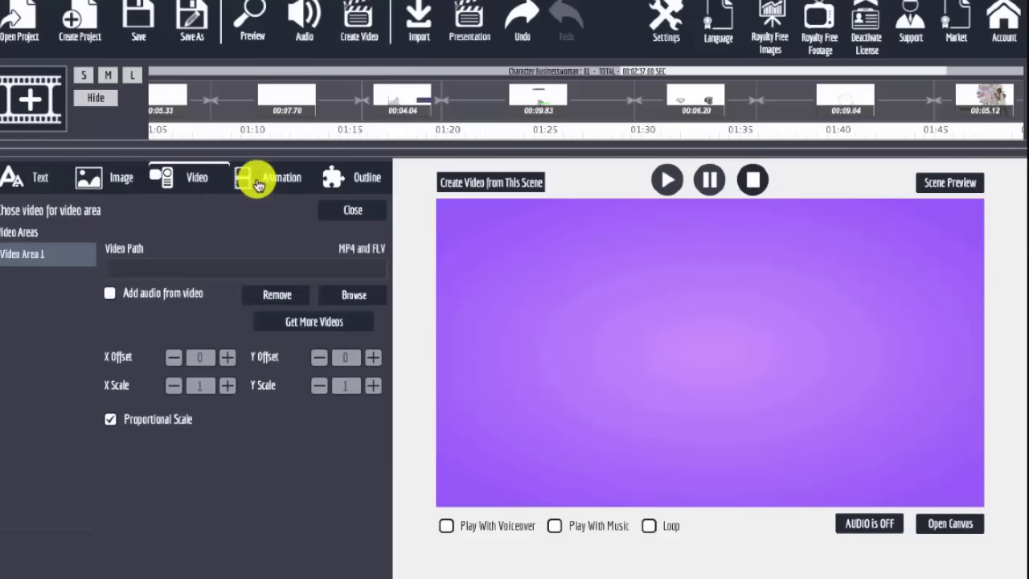
click(261, 183)
click(10, 237)
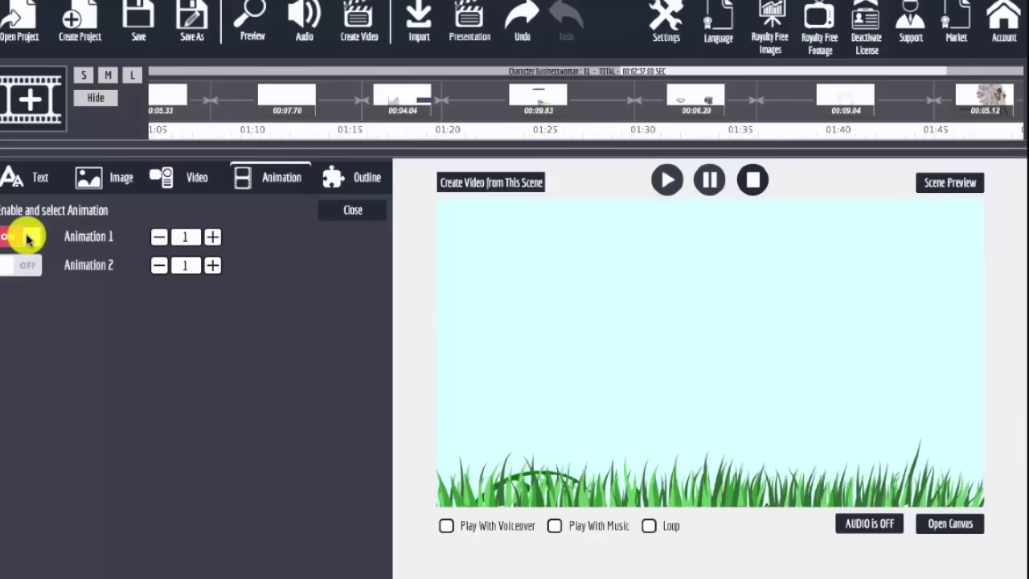
click(8, 237)
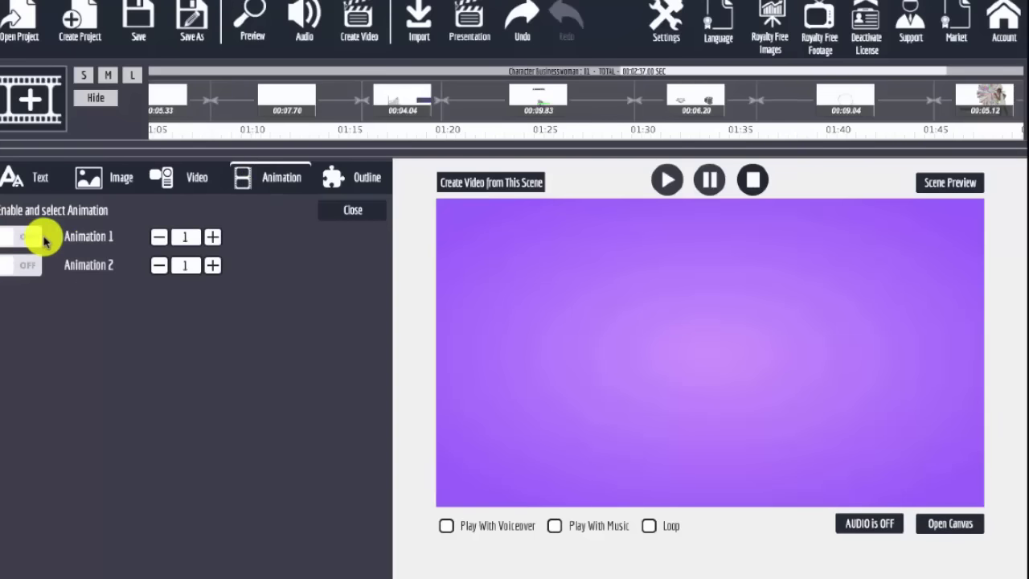
click(360, 180)
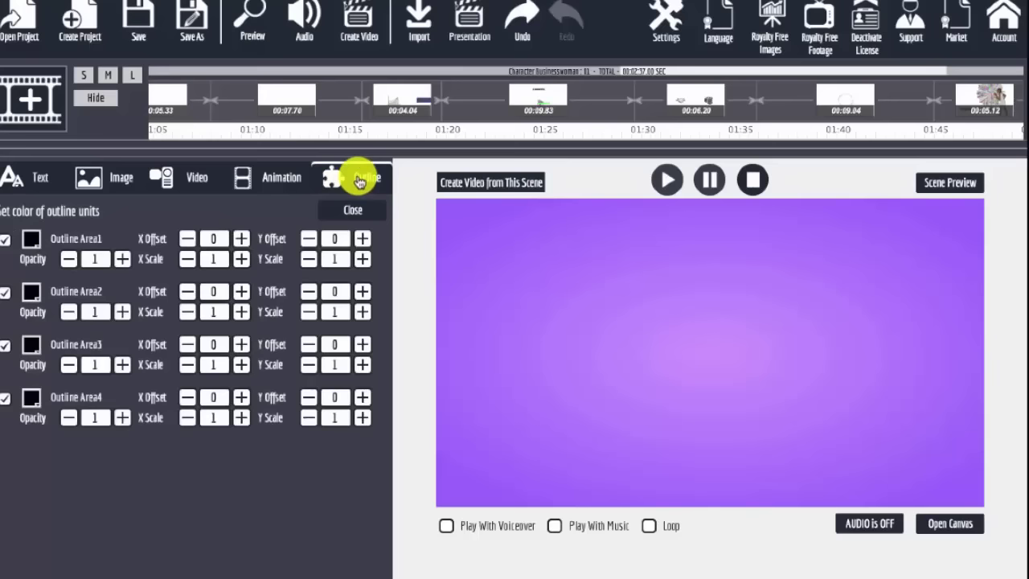
click(354, 209)
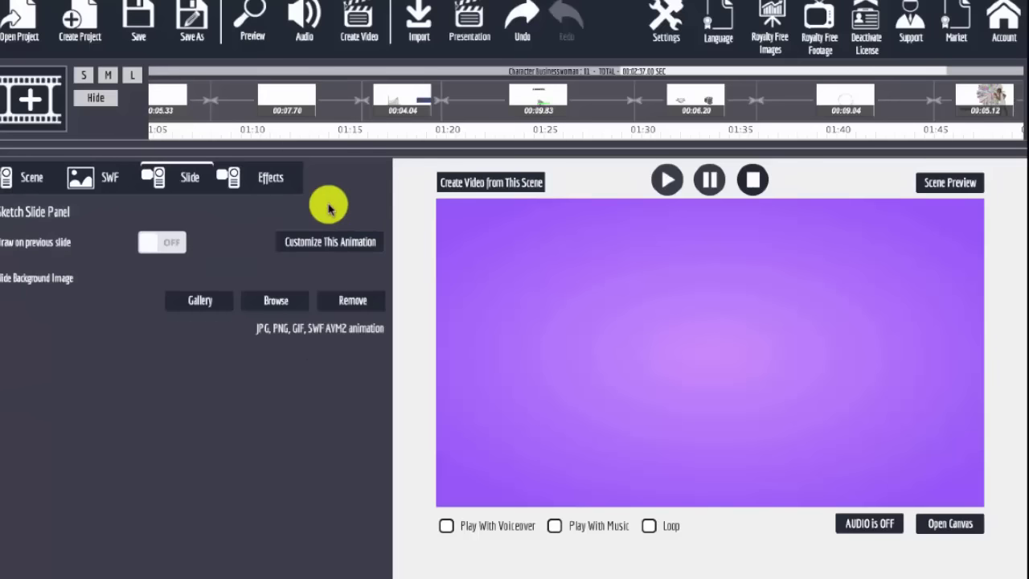
click(271, 181)
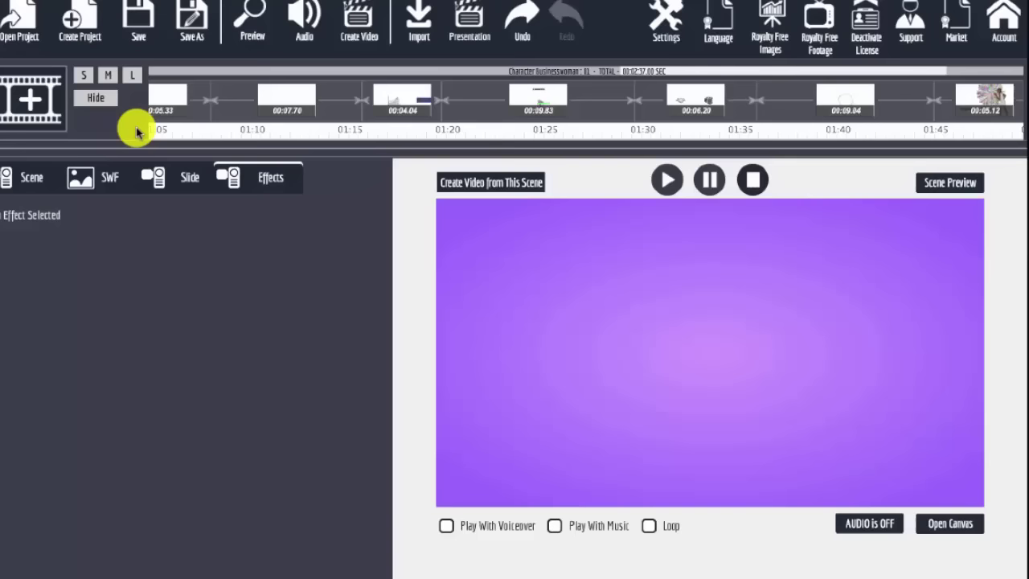
Go back to the start of the timeline and select the first scene with the two standing men
click(184, 74)
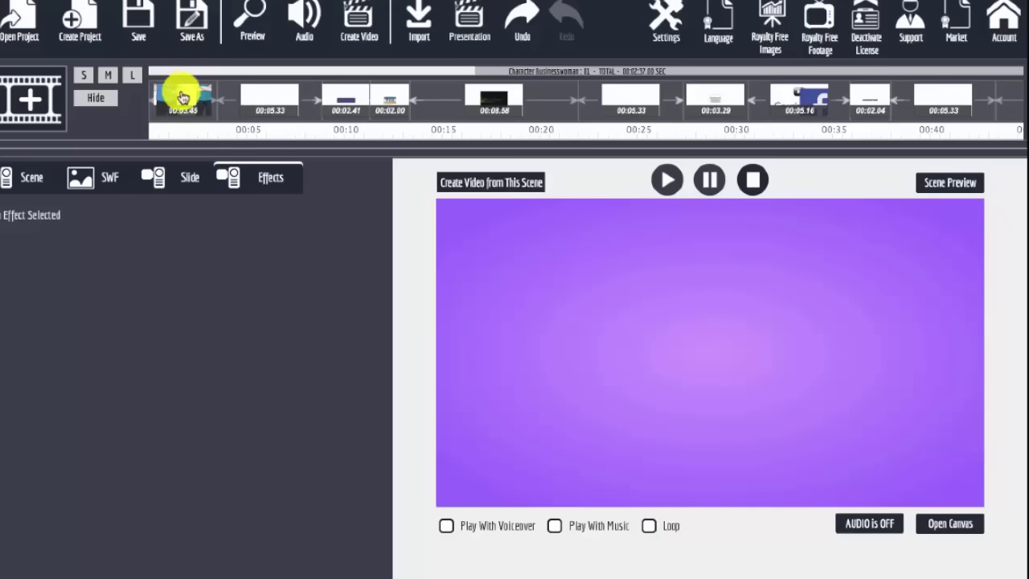
click(183, 100)
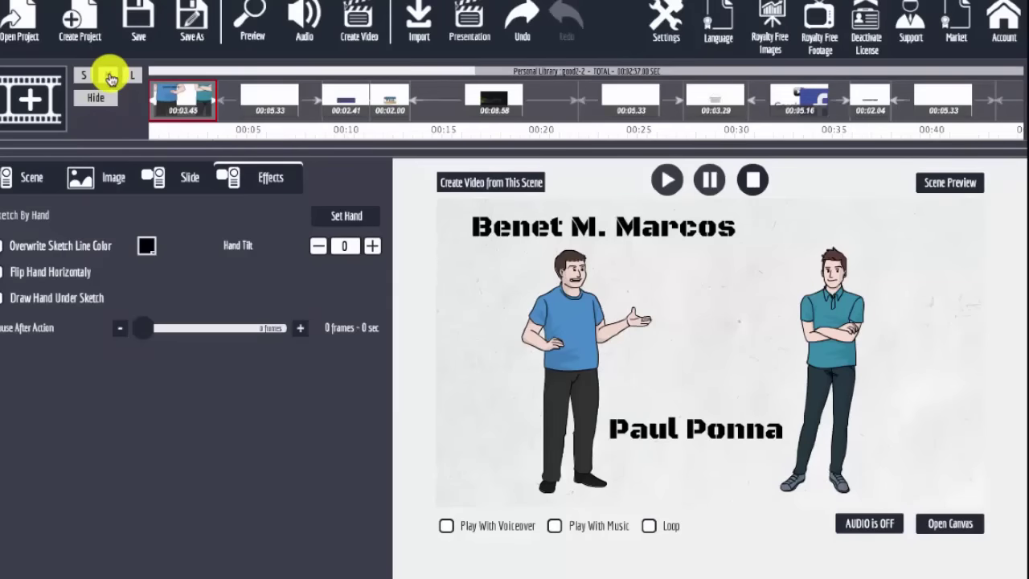
Show the scene's layer timeline at medium size and remove the Sketch By Hand effect from the good2-2.svg layer
click(110, 76)
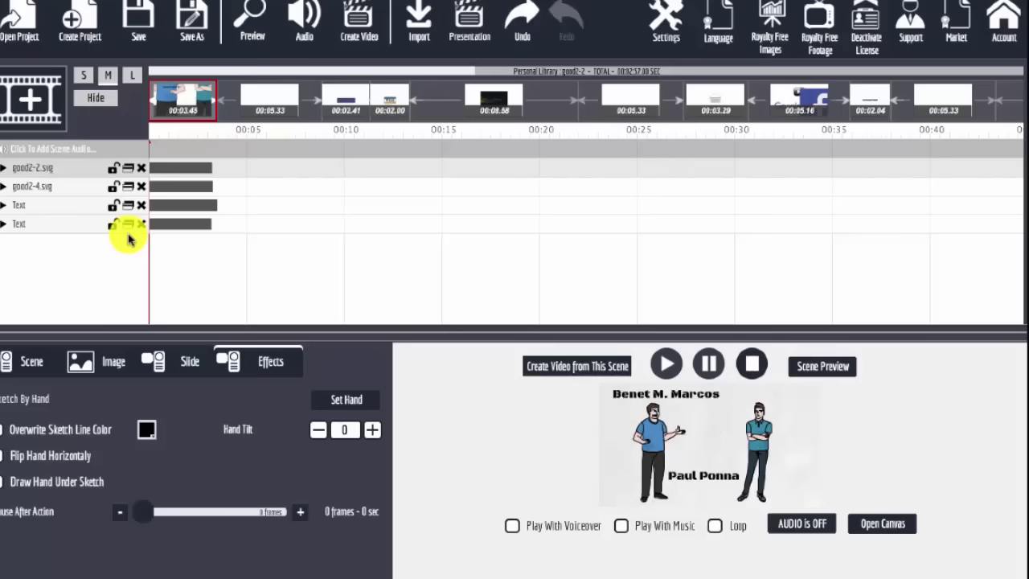
click(4, 169)
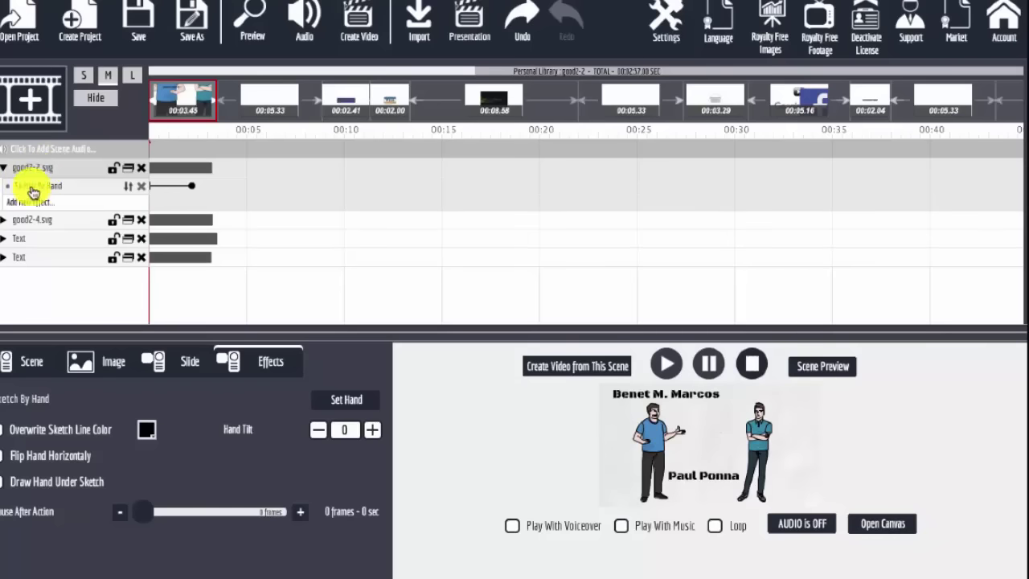
click(139, 189)
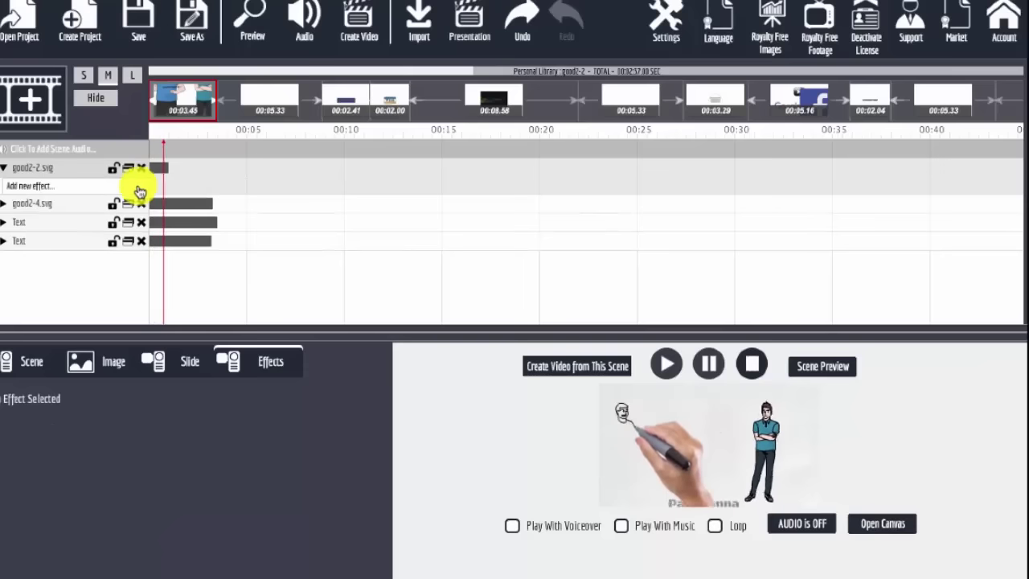
Try the Fly In effect on the good2-2.svg layer and remove it again
click(92, 187)
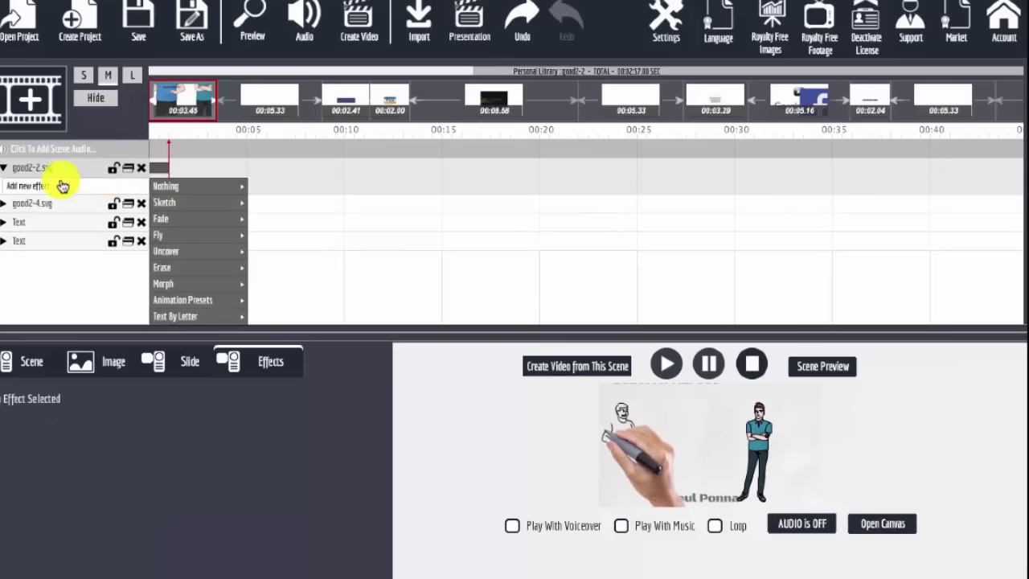
mouse_move(193, 228)
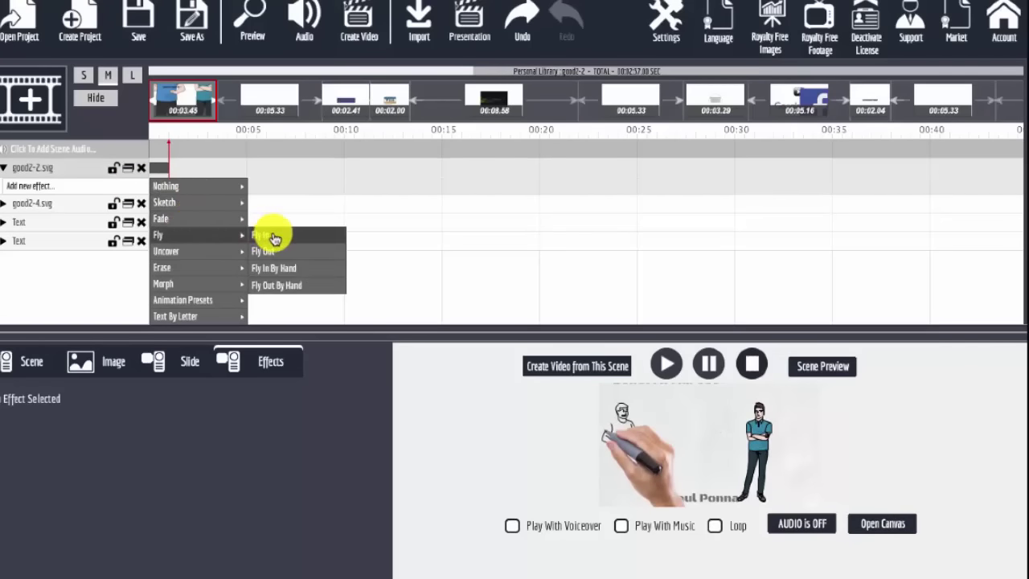
click(273, 237)
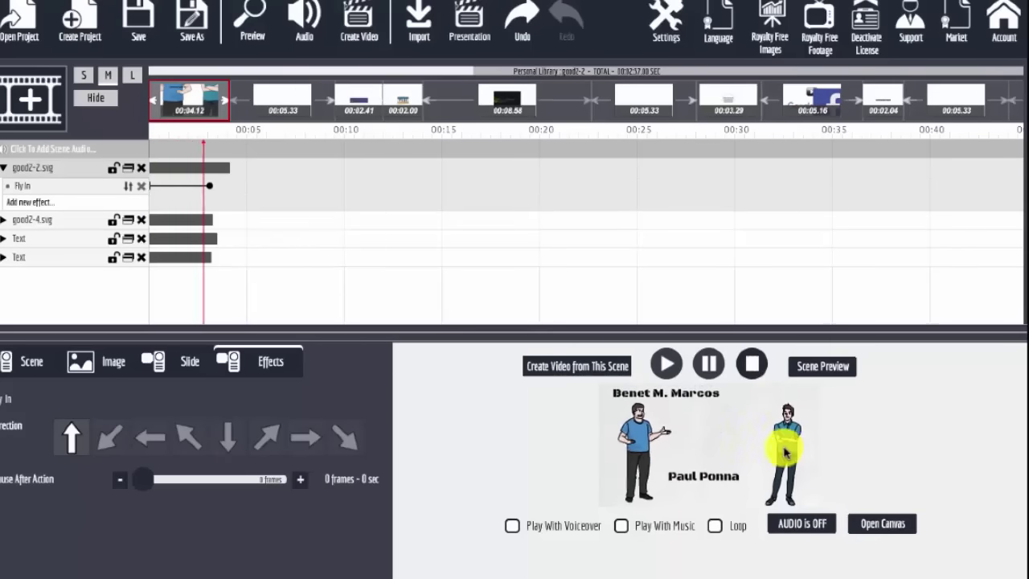
click(140, 186)
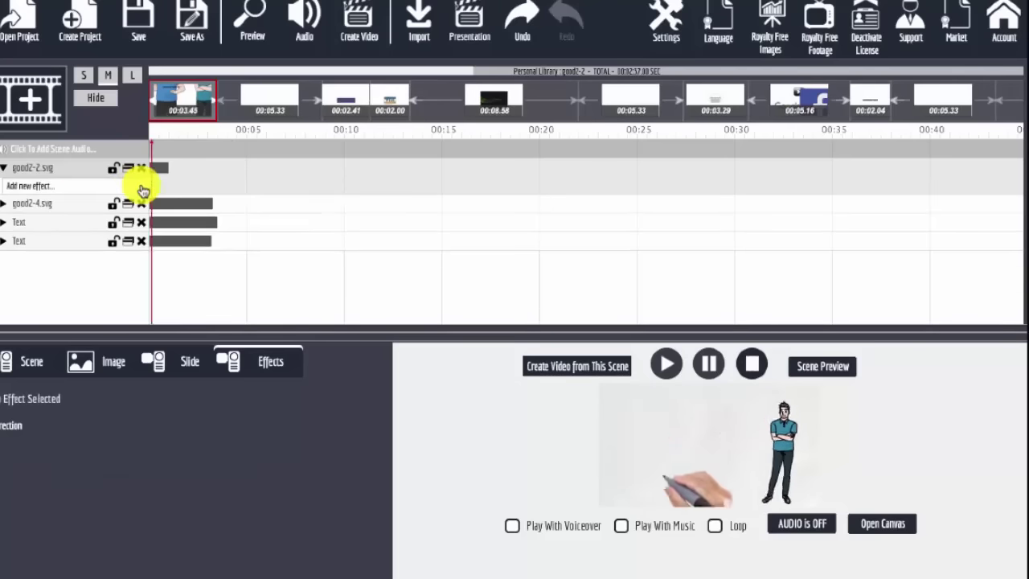
Review the available effect categories for the good2-2.svg layer and add the Skew From Left Long animation preset
click(40, 193)
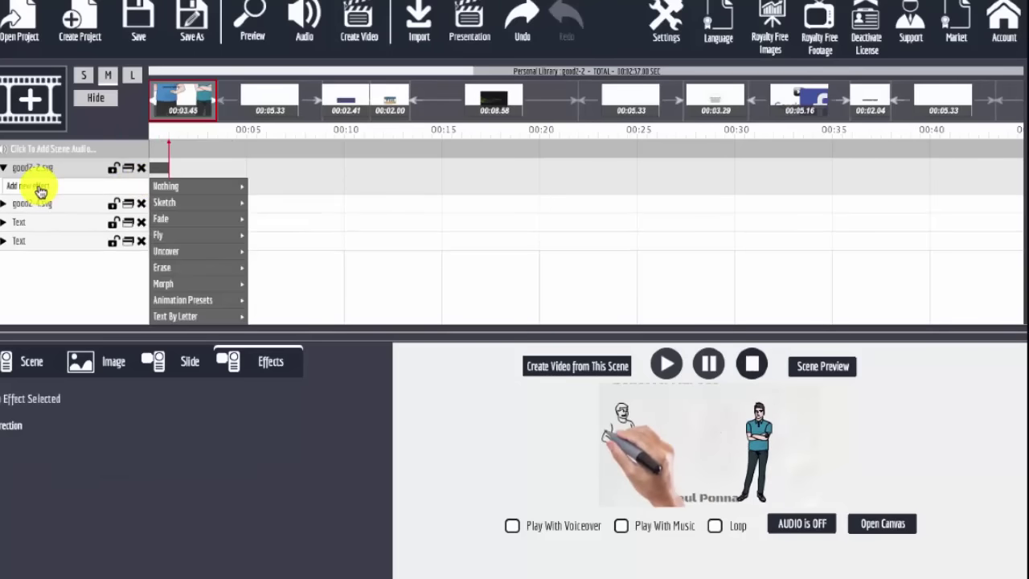
mouse_move(177, 195)
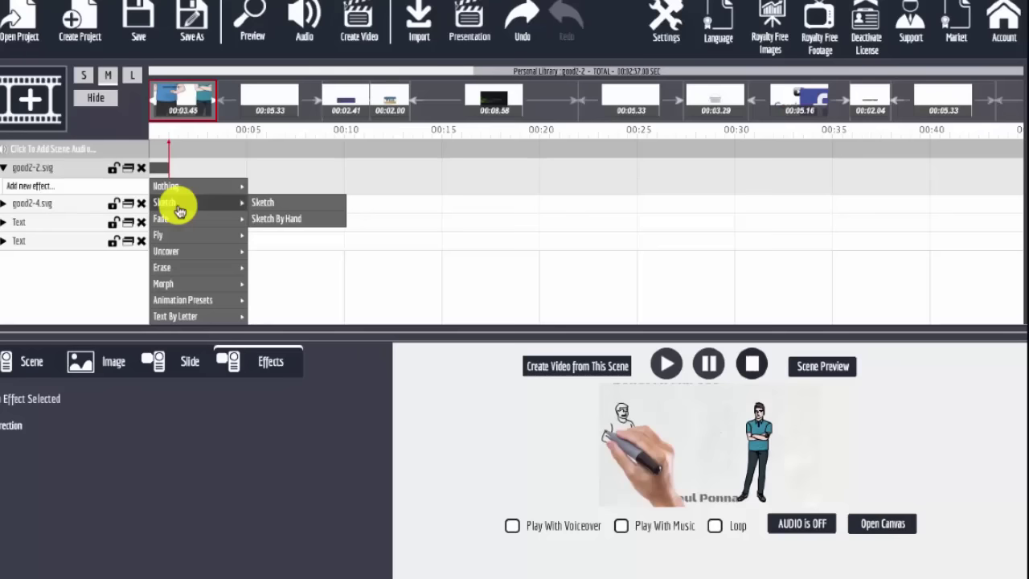
mouse_move(197, 218)
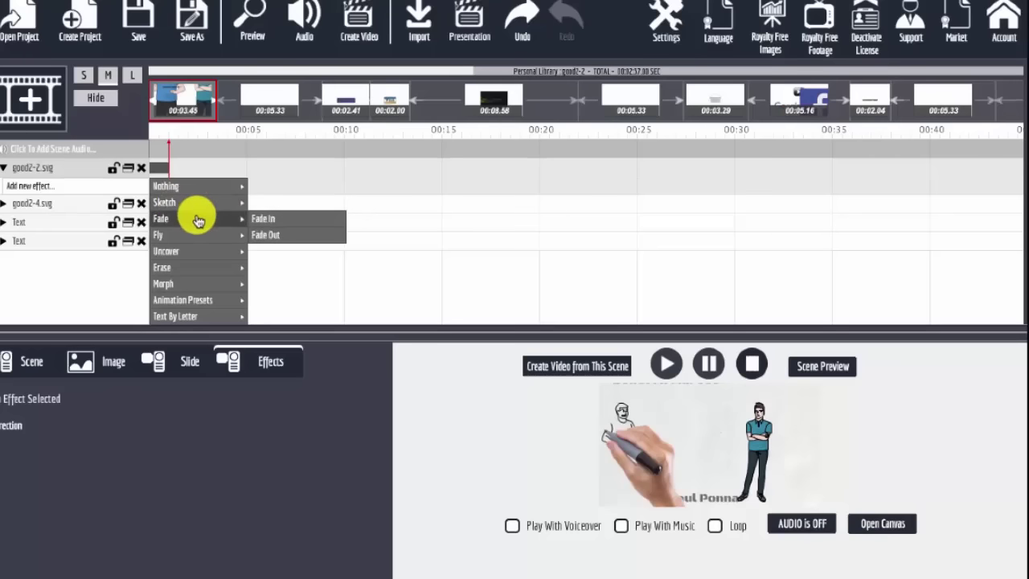
mouse_move(186, 238)
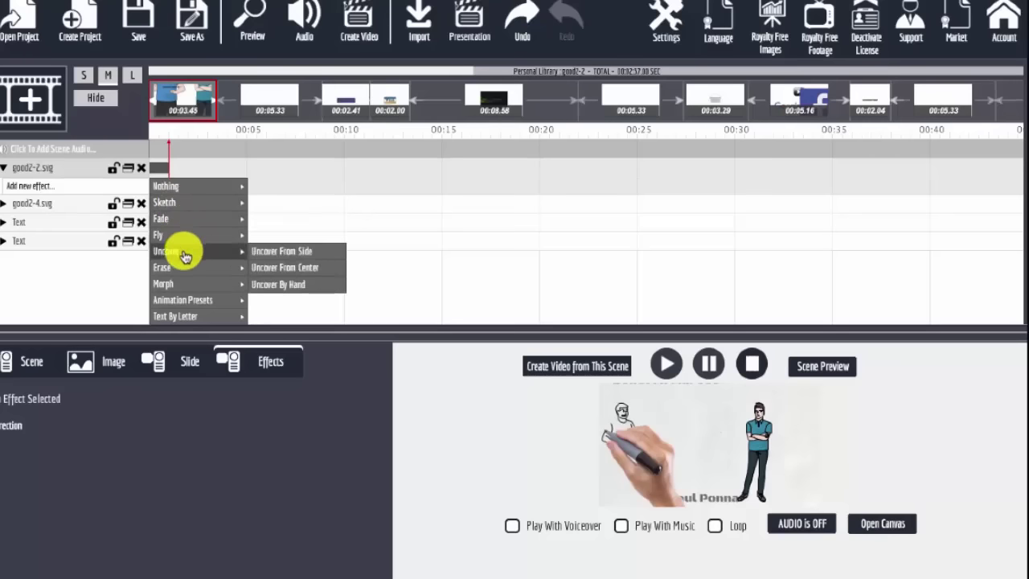
mouse_move(181, 268)
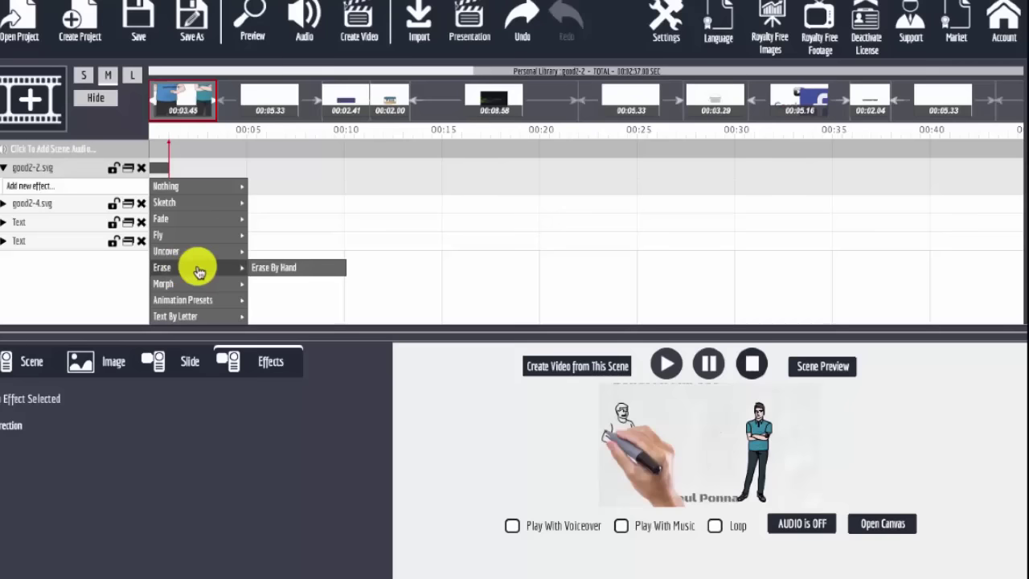
mouse_move(195, 285)
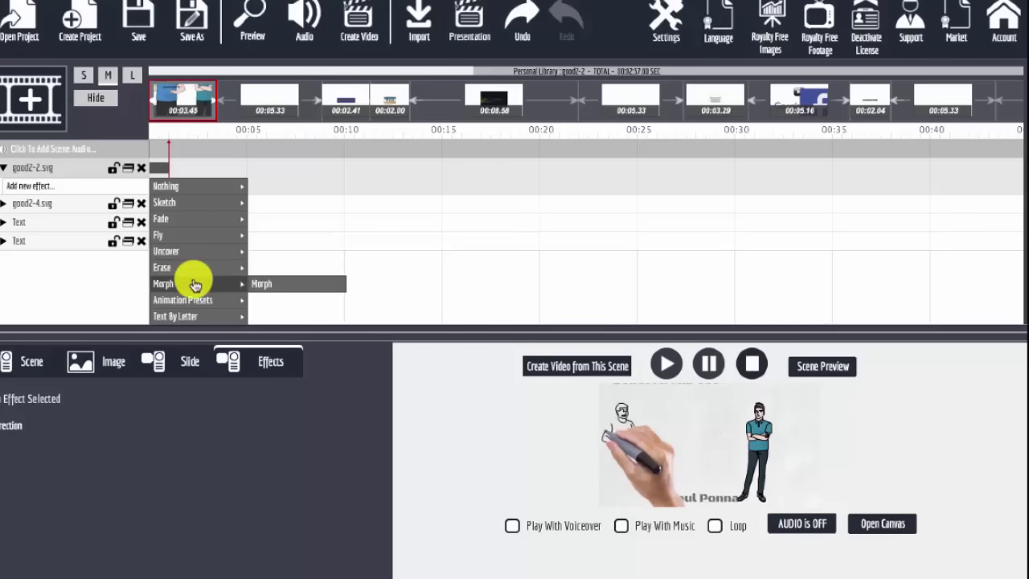
mouse_move(208, 304)
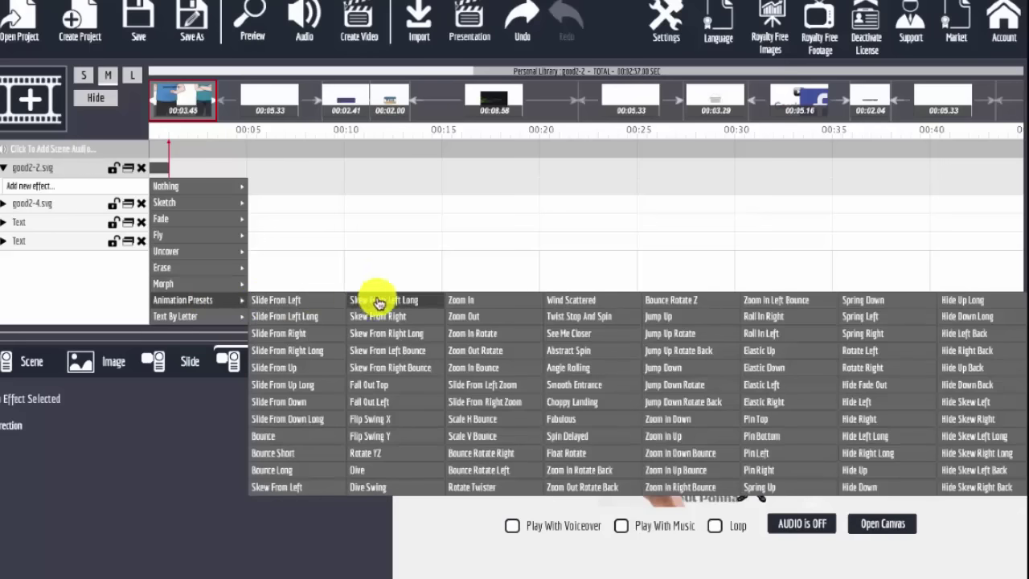
click(372, 302)
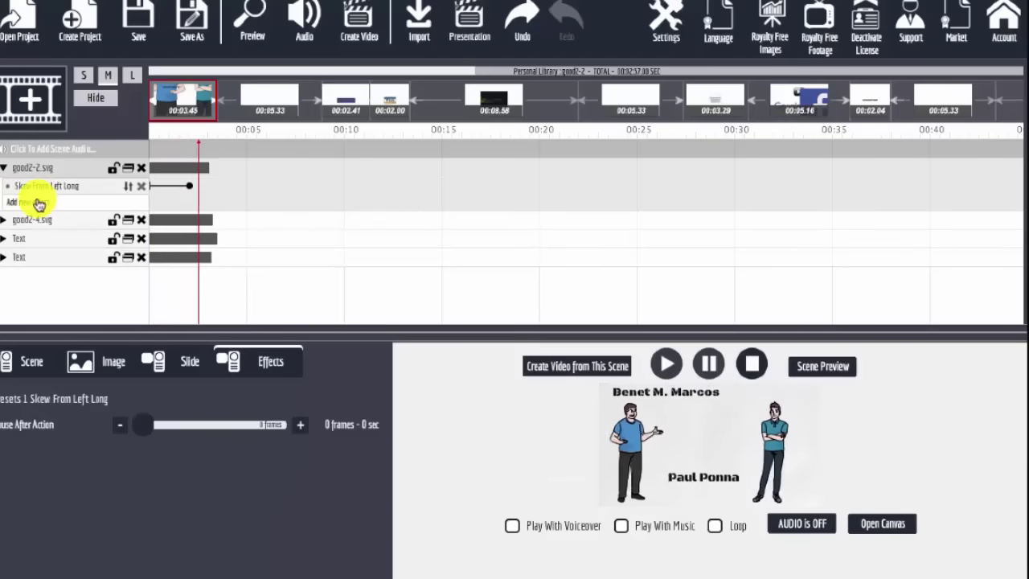
Select the scene with the Google and Facebook logos and examine the effects on its video.jpeg and Google logo layers
click(793, 101)
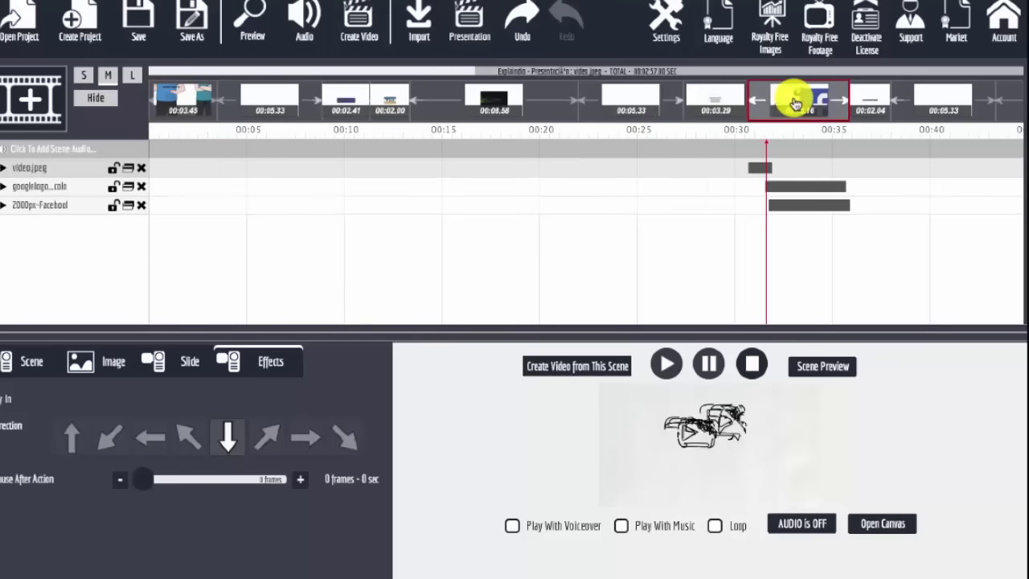
click(4, 169)
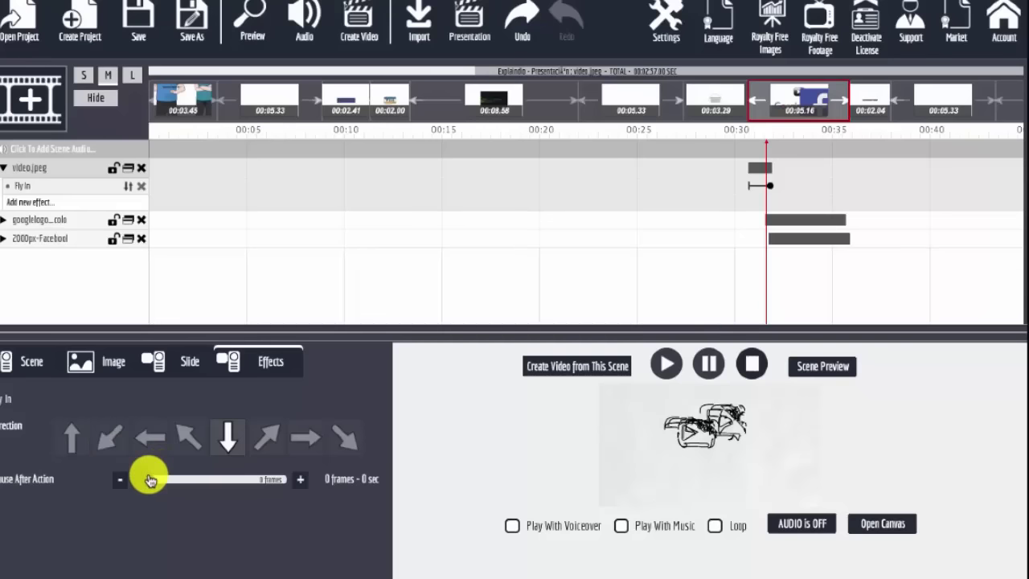
mouse_move(149, 480)
mouse_down()
mouse_move(180, 482)
mouse_move(140, 479)
mouse_up()
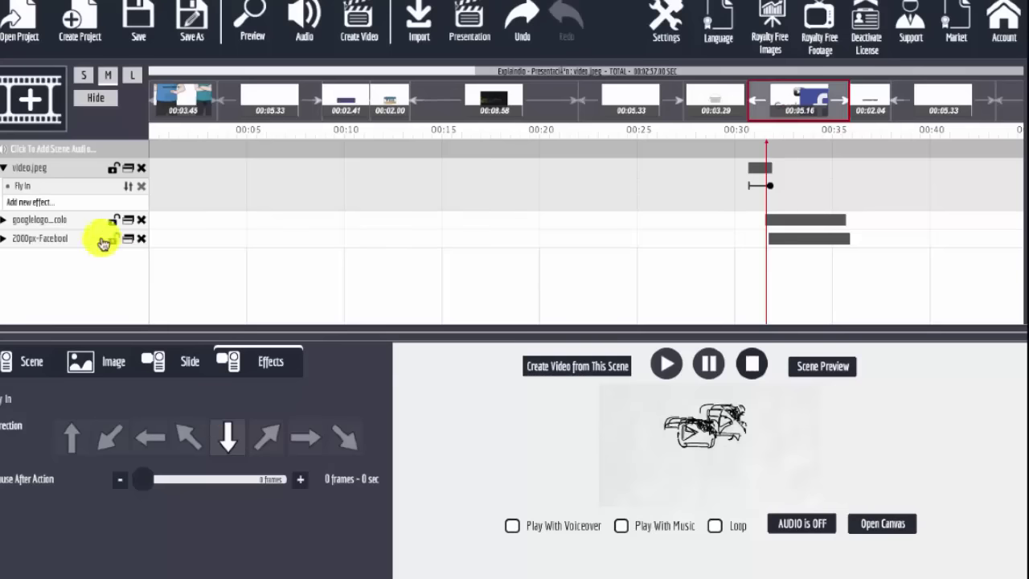
click(4, 220)
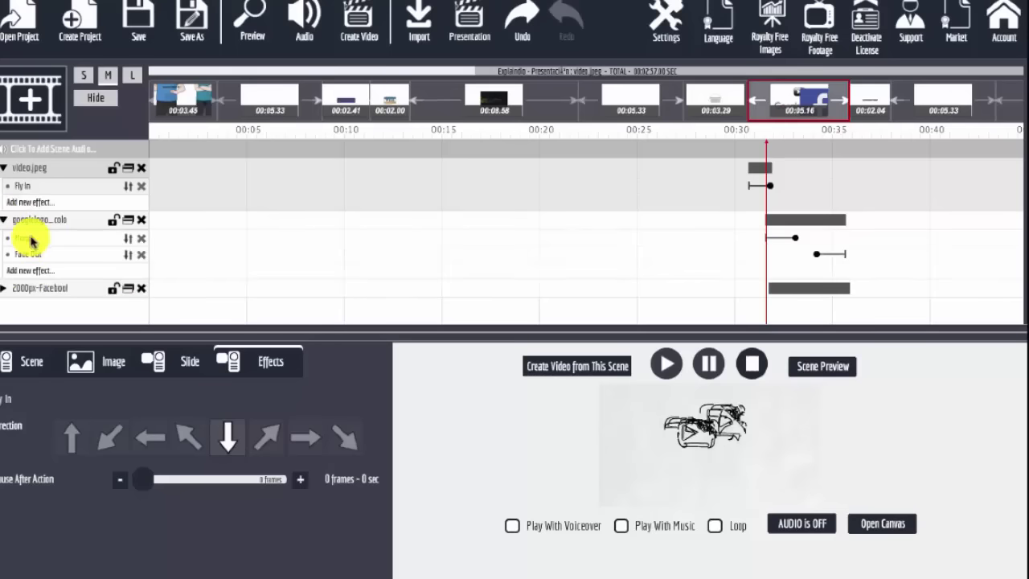
Set the Facebook image as the Google logo's morph-from object, and check the result in the scene preview
click(30, 239)
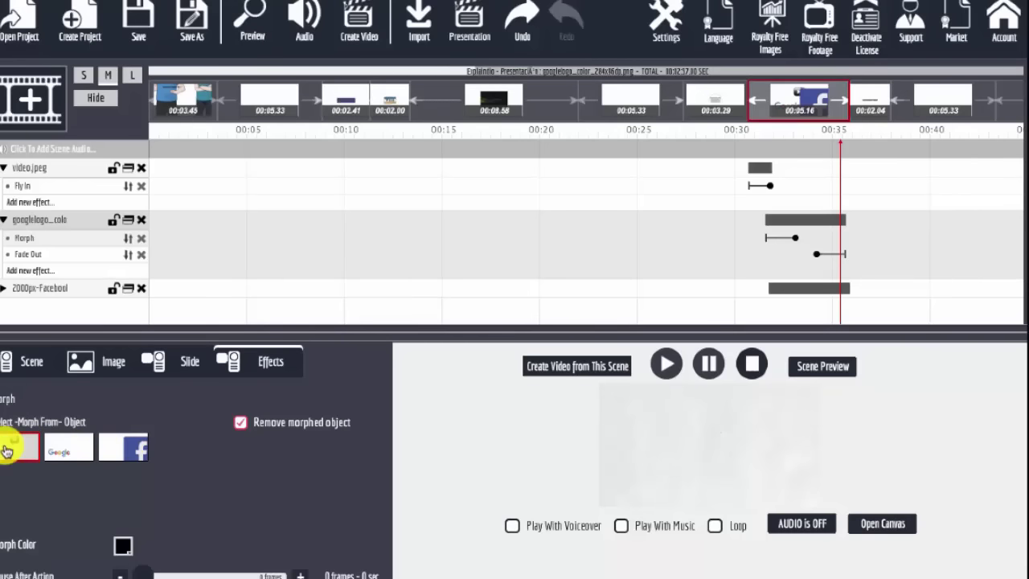
click(240, 422)
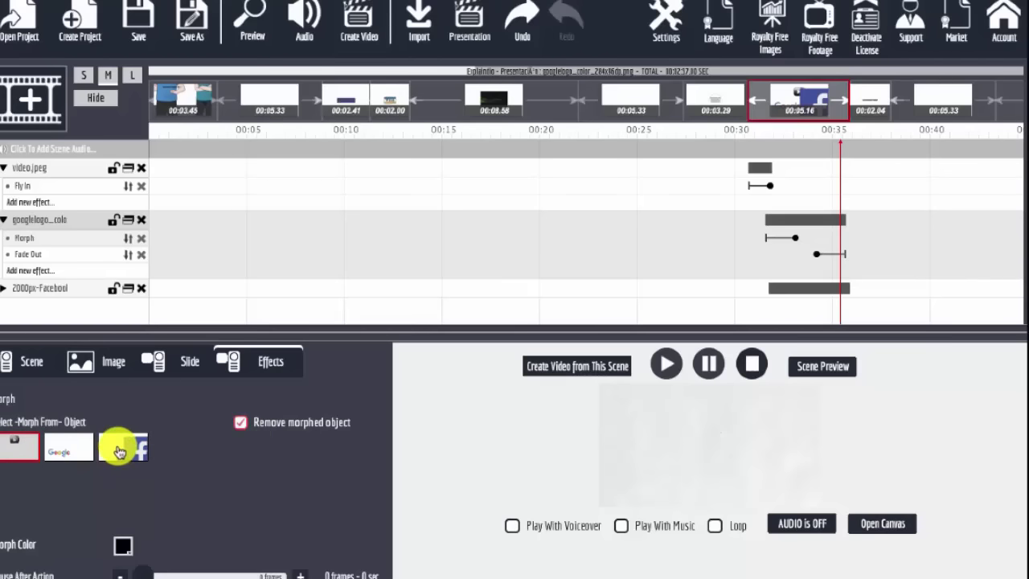
click(119, 452)
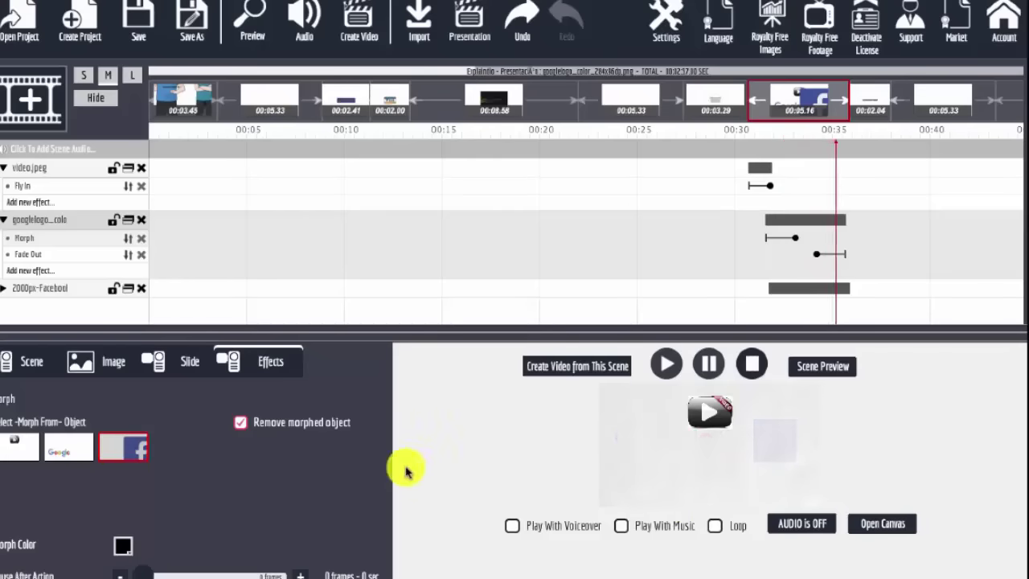
click(834, 367)
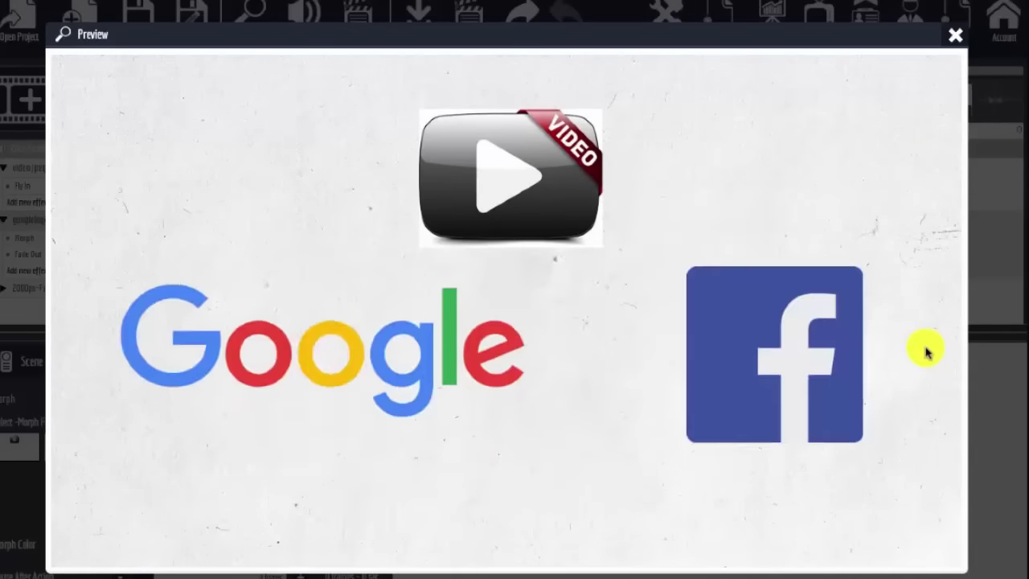
click(955, 35)
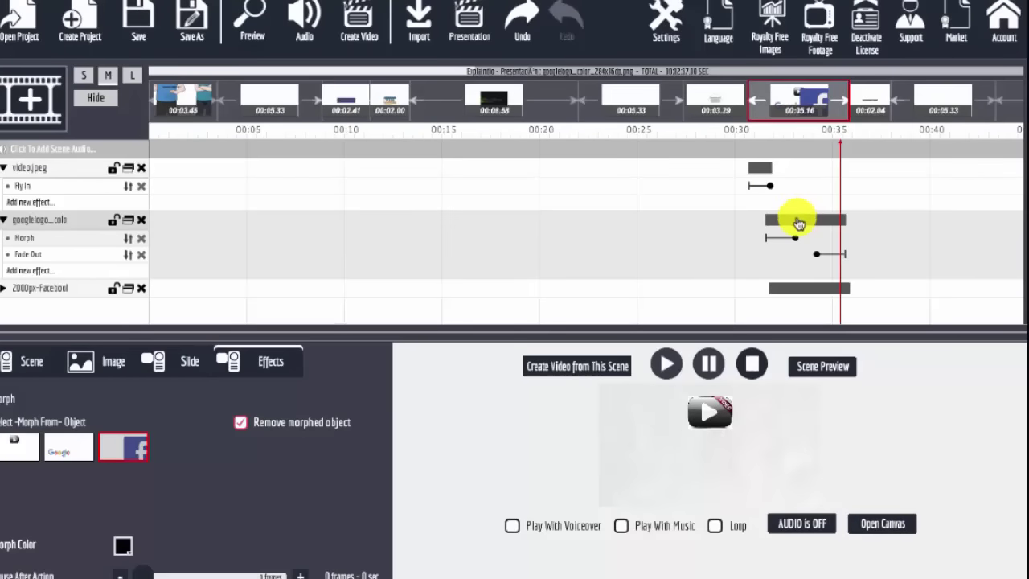
Shift the Google logo layer about 1 second later on the timeline and lengthen its Morph and Fade Out effects
drag(798, 224, 821, 224)
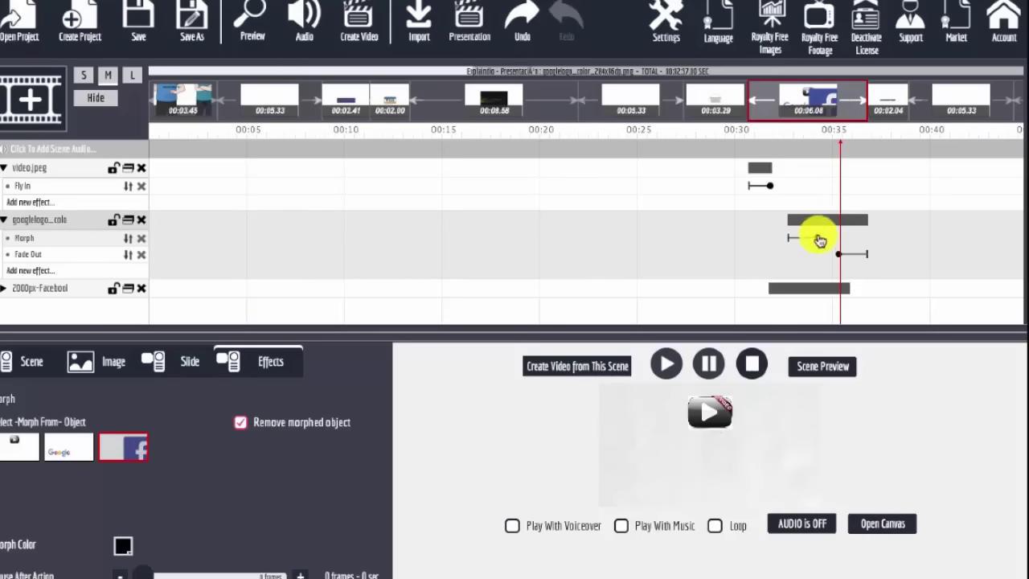
mouse_move(820, 241)
mouse_down()
mouse_move(857, 257)
mouse_move(822, 257)
mouse_up()
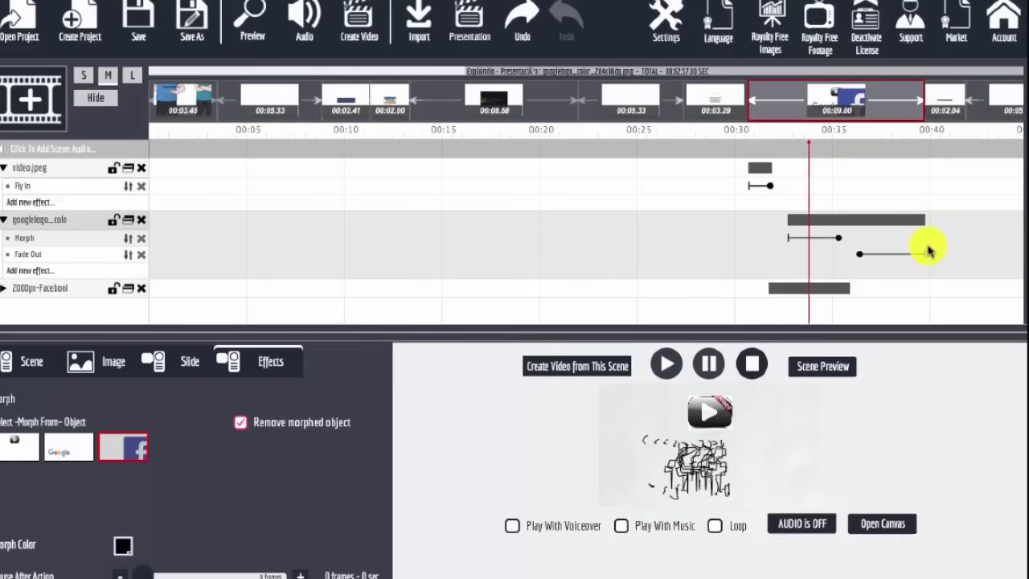